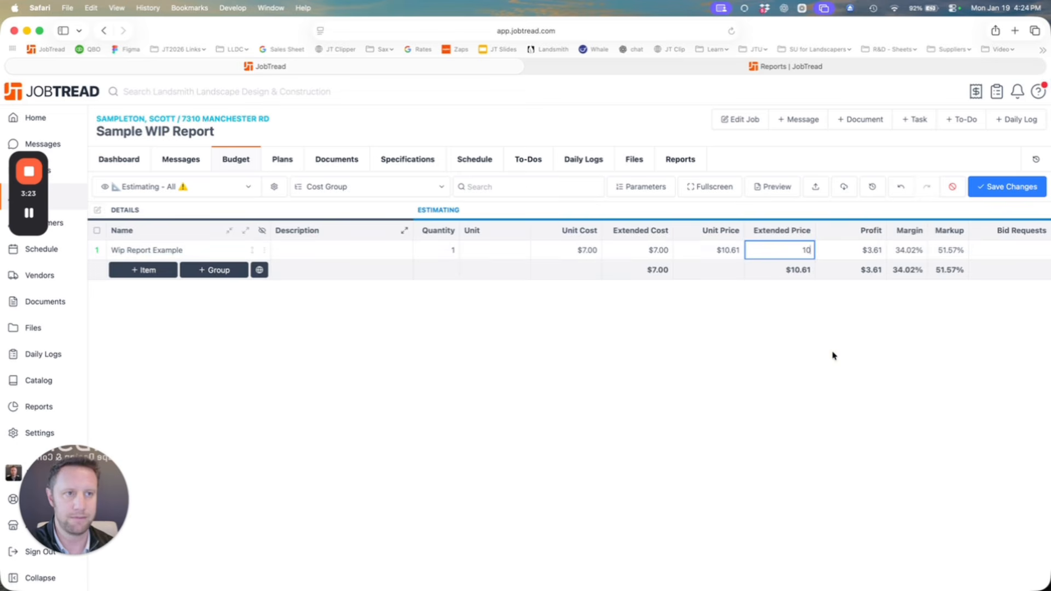
Set the extended price of the Wip Report Example item to $10 and save the budget changes.
{"action": "left_click", "coordinate": [832, 357]}
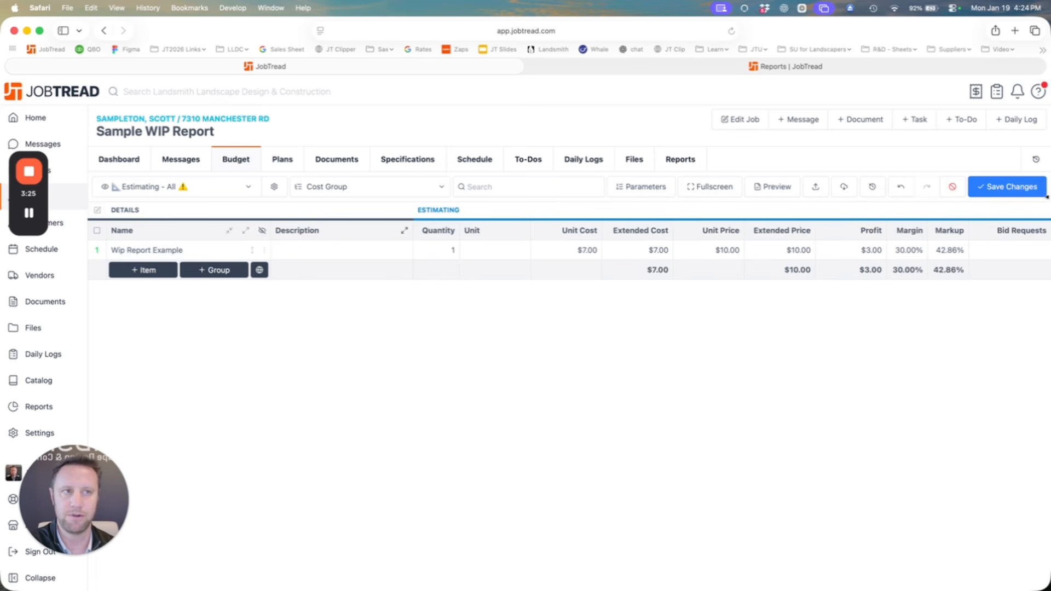
{"action": "left_click", "coordinate": [1029, 192]}
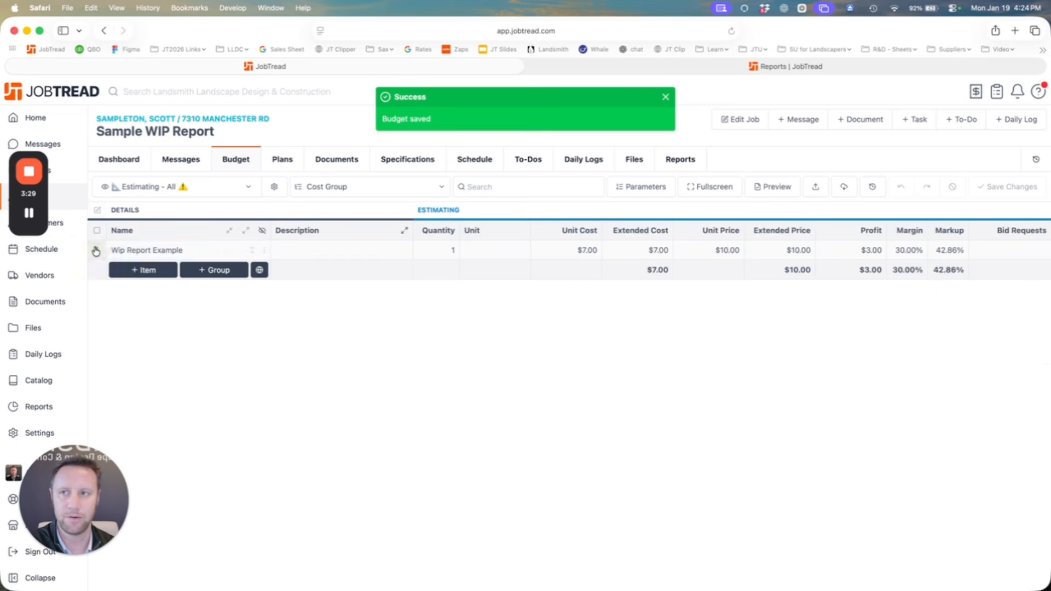
Create a Bid Request document from the Wip Report Example budget item for the vendor Test.
{"action": "left_click", "coordinate": [96, 250]}
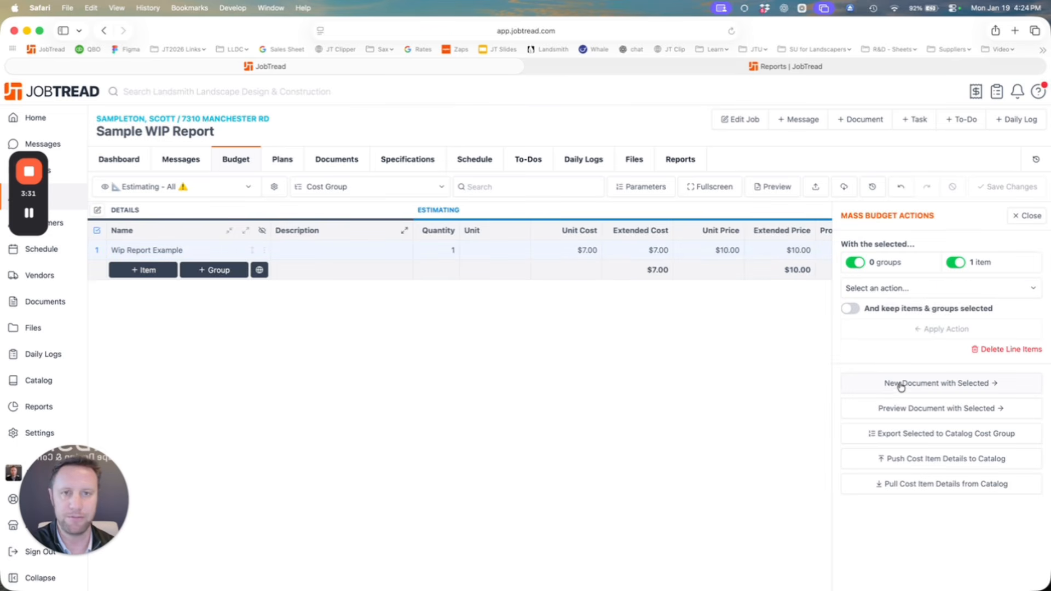
{"action": "left_click", "coordinate": [997, 386]}
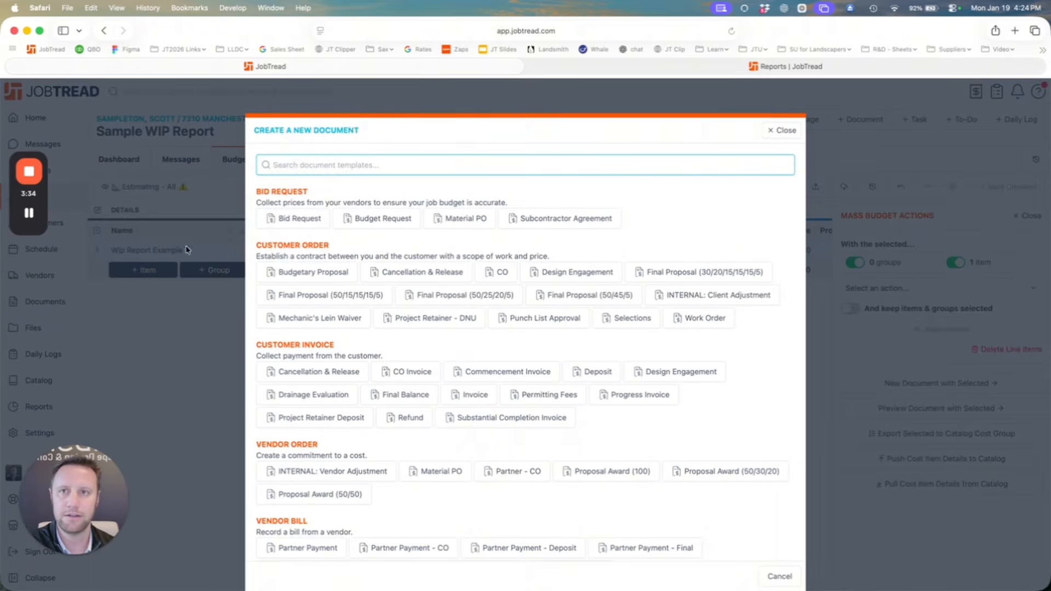
{"action": "left_click", "coordinate": [289, 220]}
{"action": "type", "text": "tes"}
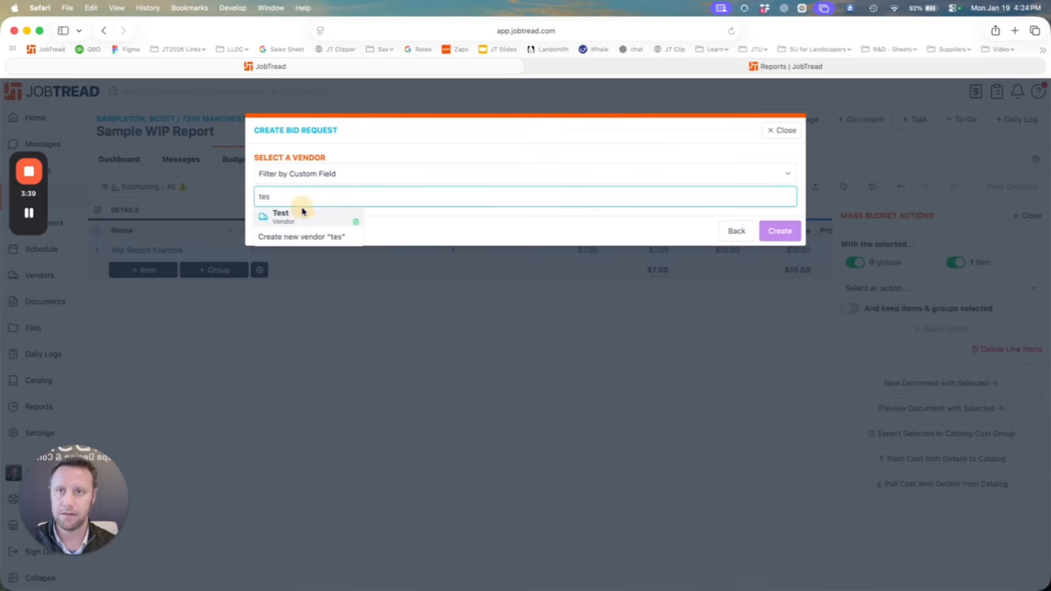
{"action": "left_click", "coordinate": [298, 210]}
{"action": "left_click", "coordinate": [780, 347]}
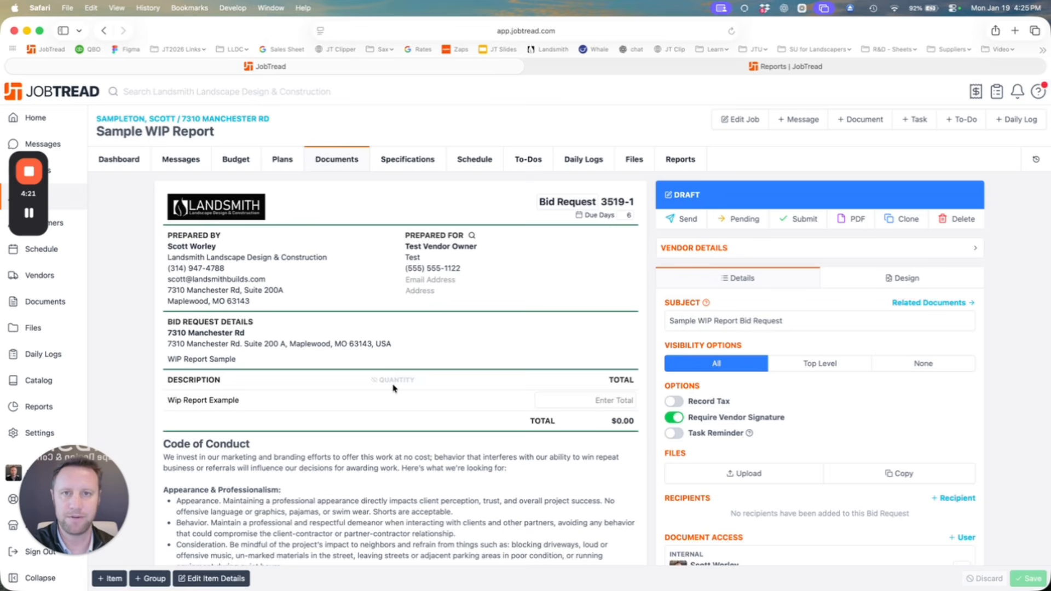
Set the Wip Report Example total on the bid request to $6, save it and mark it as submitted.
{"action": "left_click", "coordinate": [622, 401]}
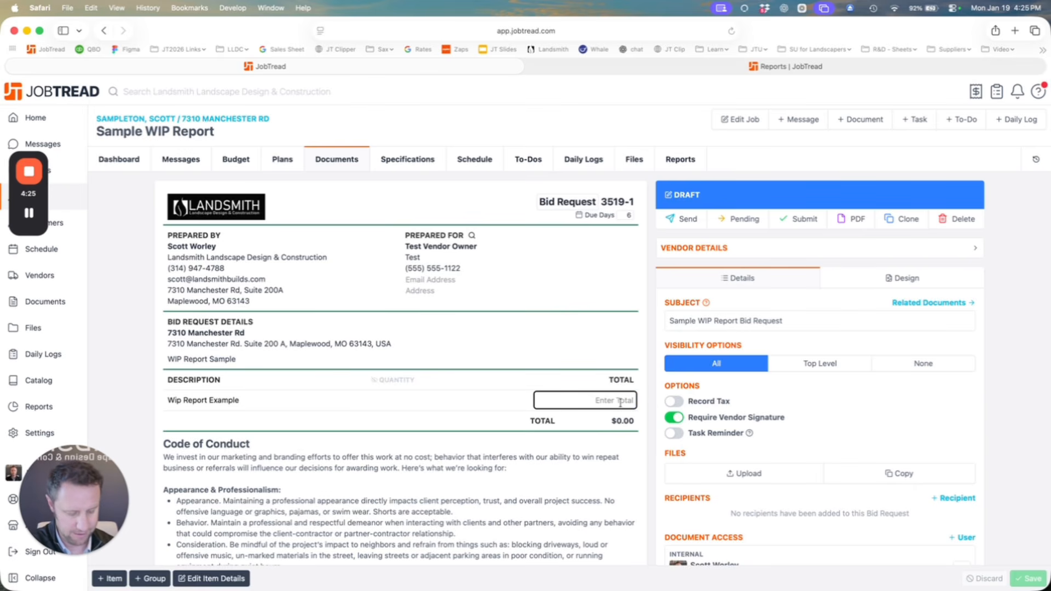
{"action": "type", "text": "6"}
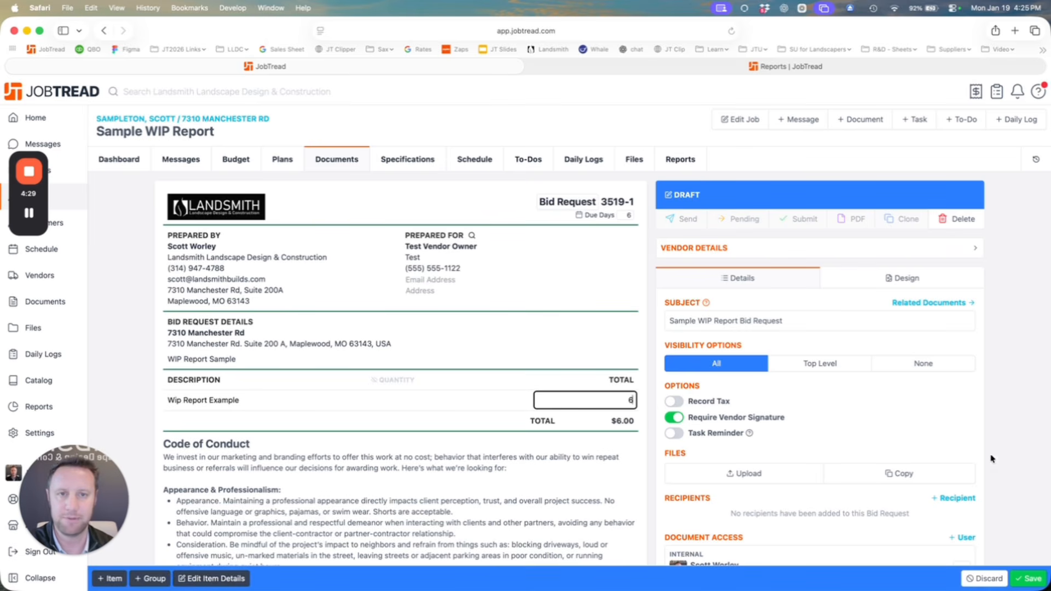
{"action": "left_click", "coordinate": [1031, 578]}
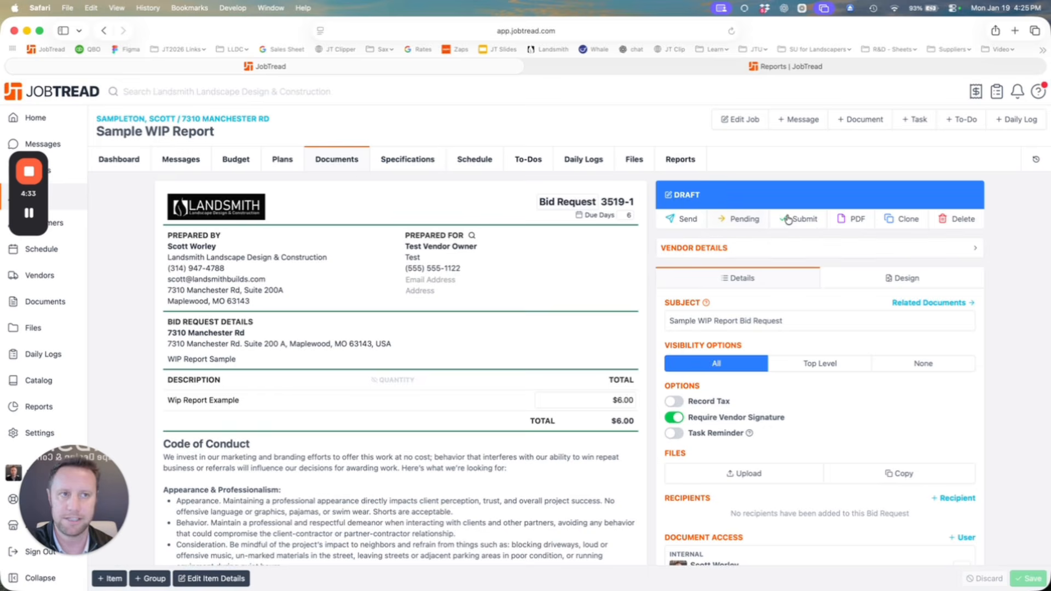
{"action": "left_click", "coordinate": [803, 219]}
{"action": "right_click", "coordinate": [382, 346]}
{"action": "left_click", "coordinate": [622, 328]}
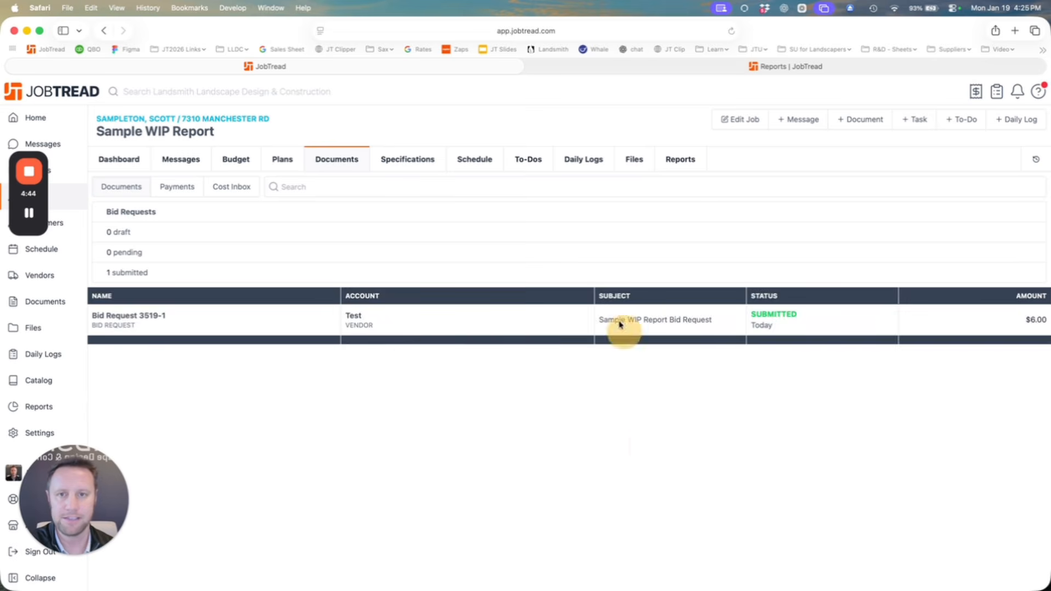
Open the submitted bid request and convert it into a Proposal Award.
{"action": "left_click", "coordinate": [387, 324]}
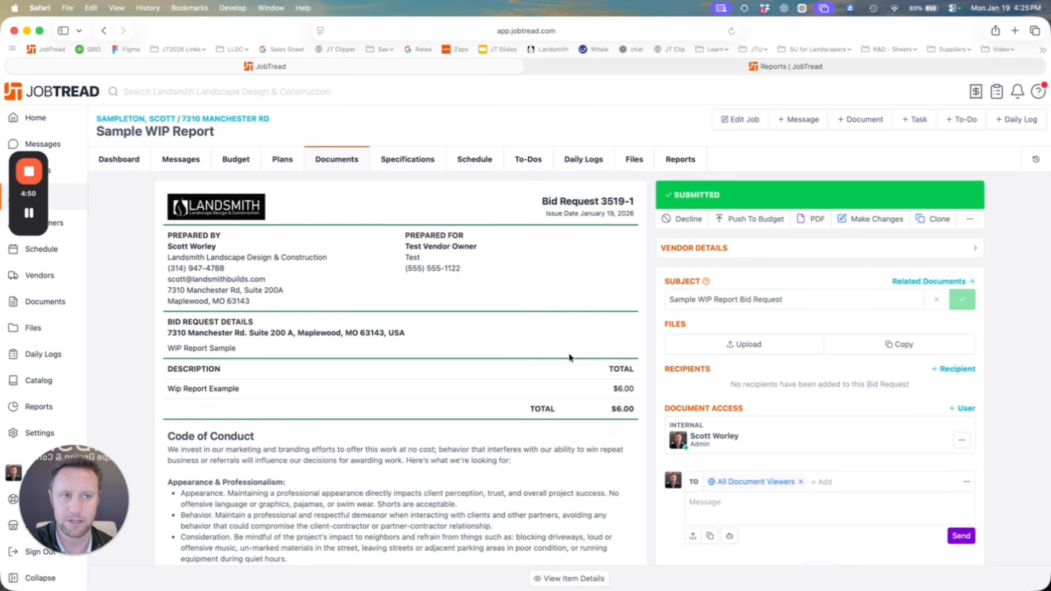
{"action": "left_click", "coordinate": [969, 219]}
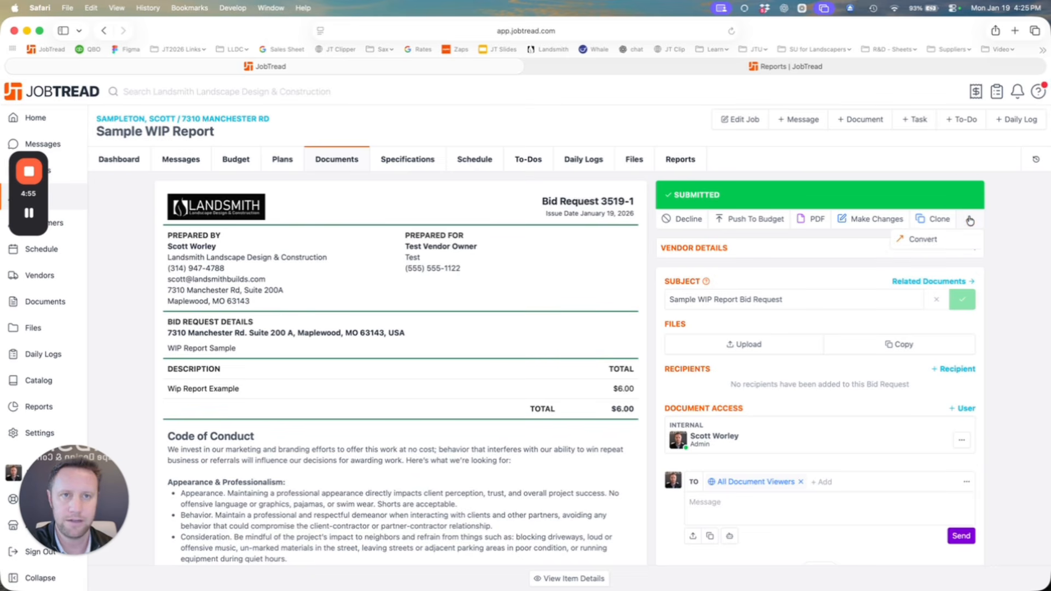
{"action": "left_click", "coordinate": [961, 240]}
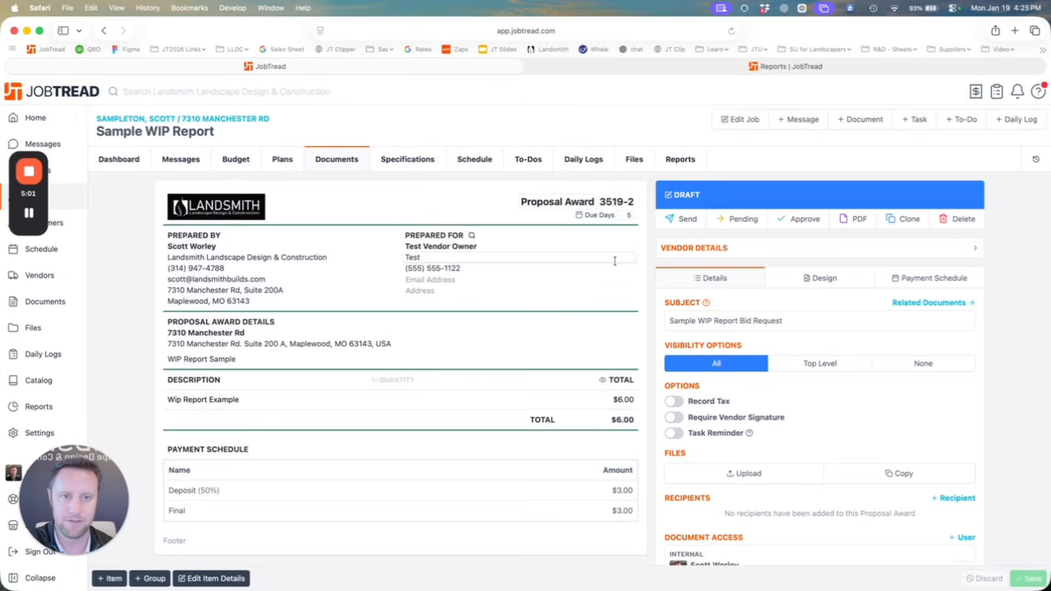
Move the Proposal Award to approved with the notification switched off.
{"action": "left_click", "coordinate": [813, 226]}
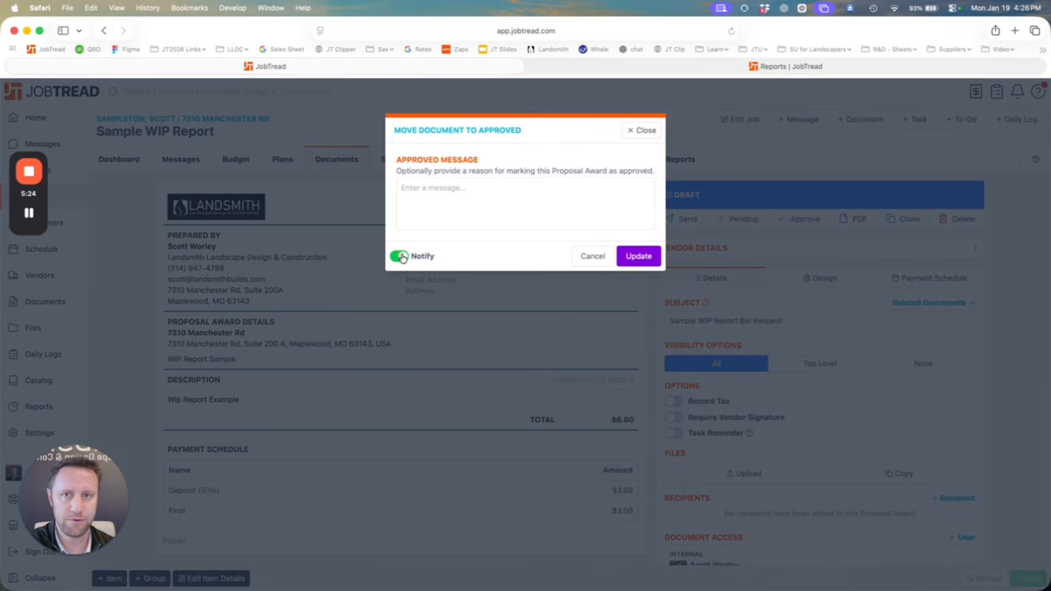
{"action": "left_click", "coordinate": [399, 257]}
{"action": "left_click", "coordinate": [658, 264]}
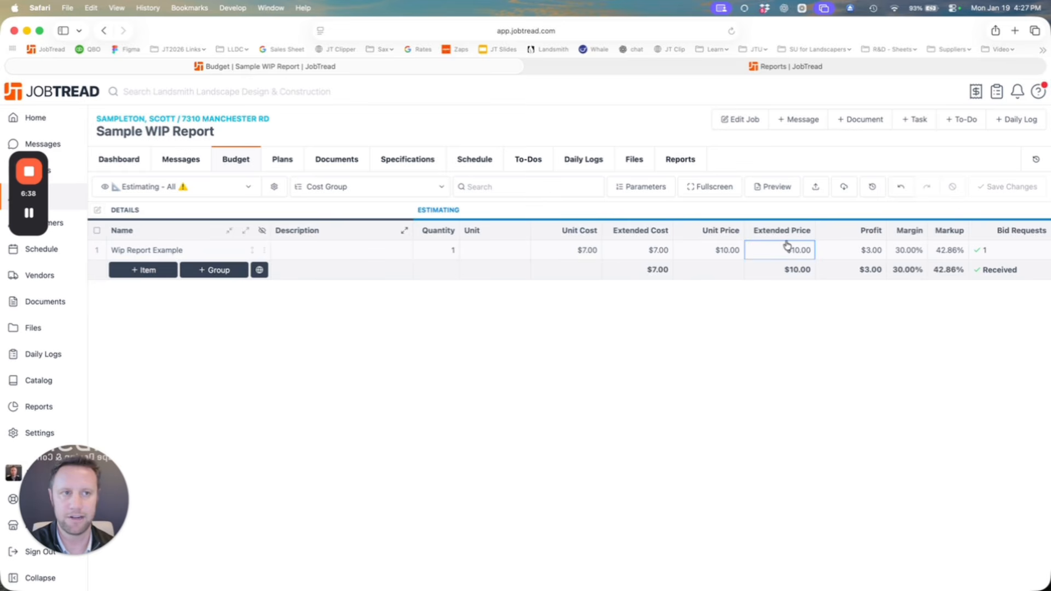
Expand the bid requests of the Wip Report Example budget item and set its extended cost to $6.
{"action": "scroll", "coordinate": [832, 252], "scroll_direction": "right", "scroll_amount": 3}
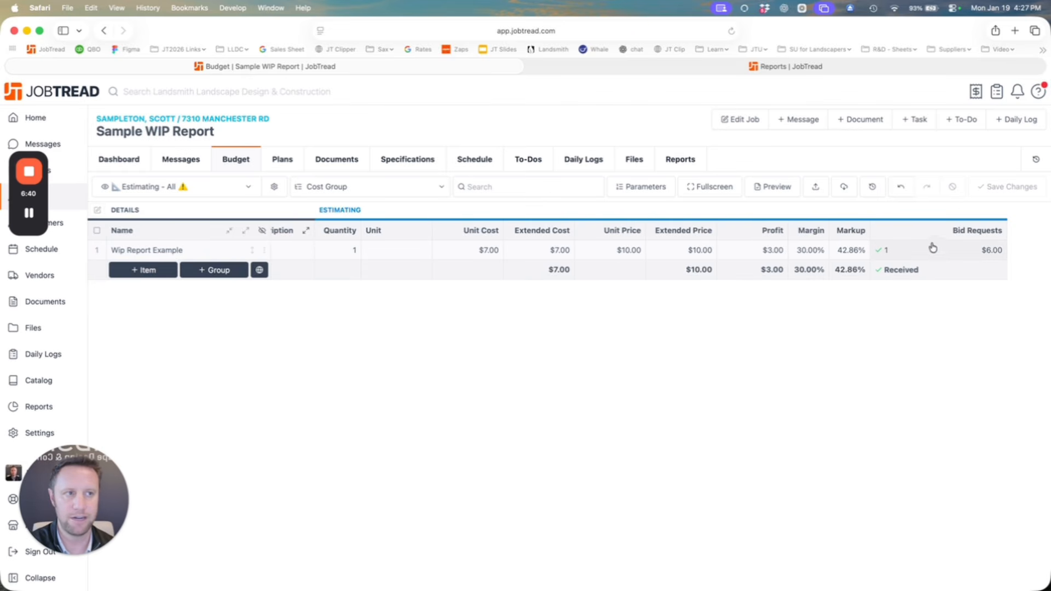
{"action": "left_click", "coordinate": [953, 254]}
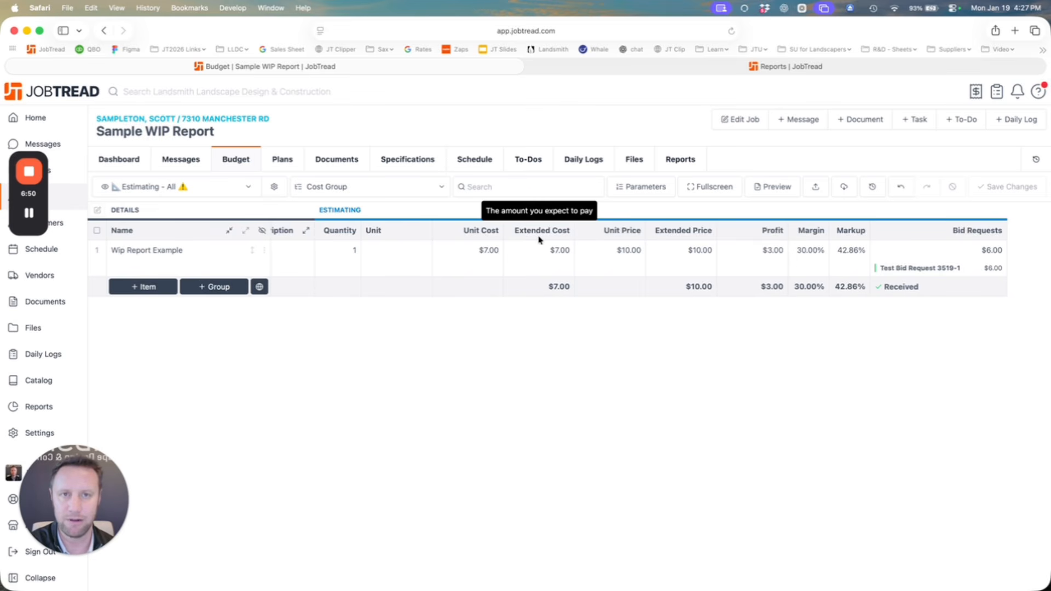
{"action": "left_click", "coordinate": [559, 253]}
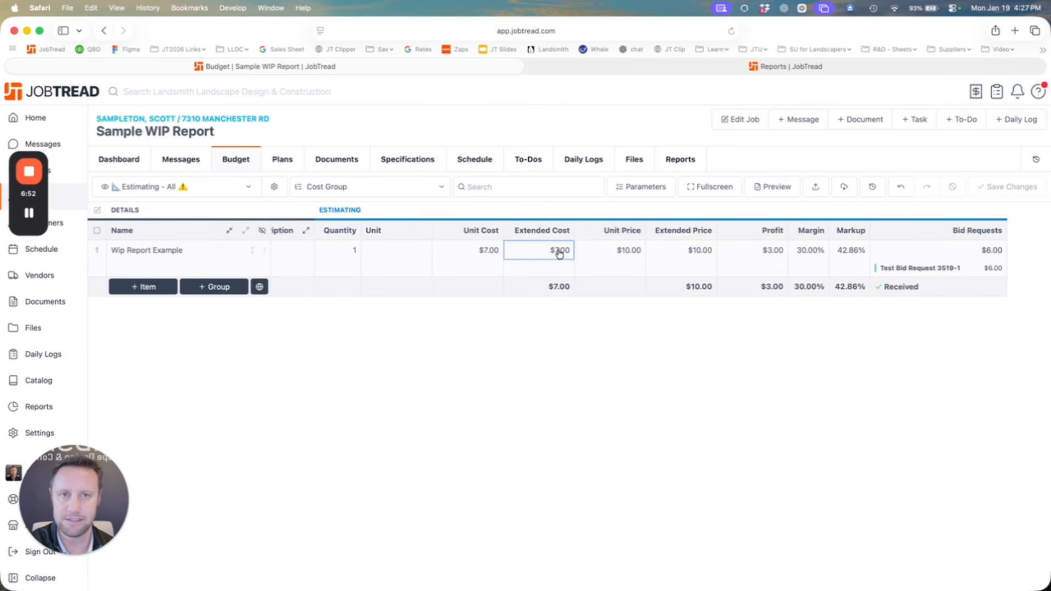
{"action": "left_click", "coordinate": [560, 251]}
{"action": "double_click", "coordinate": [563, 250]}
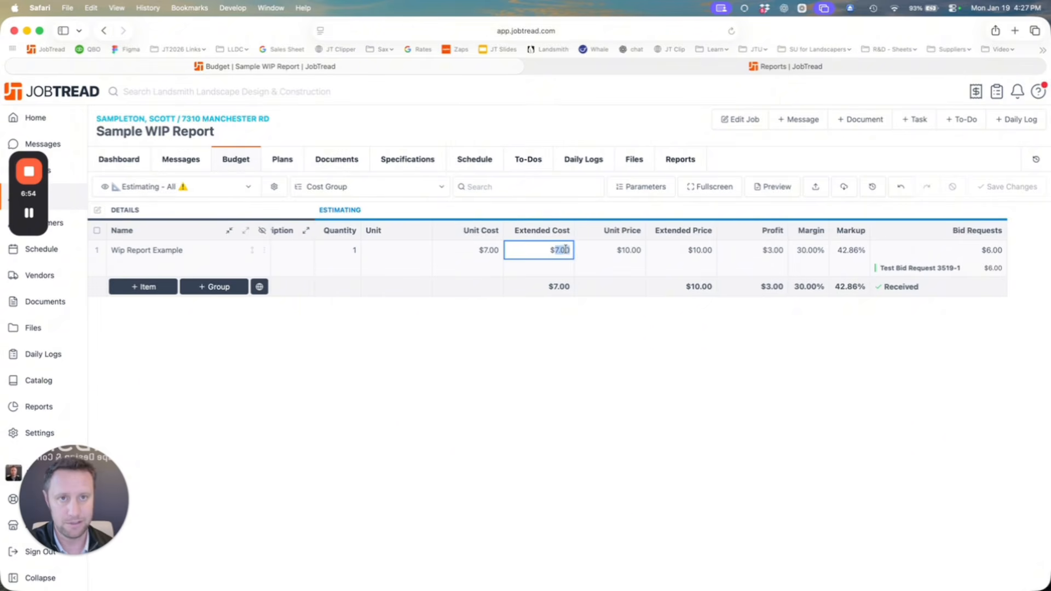
{"action": "type", "text": "6"}
{"action": "left_click", "coordinate": [594, 344]}
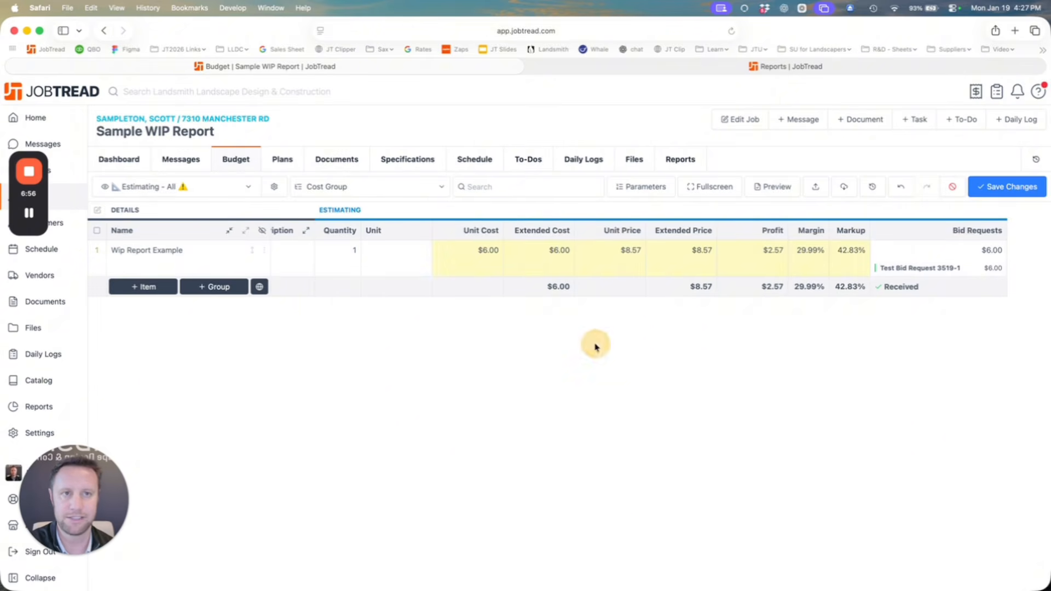
{"action": "left_click", "coordinate": [668, 252]}
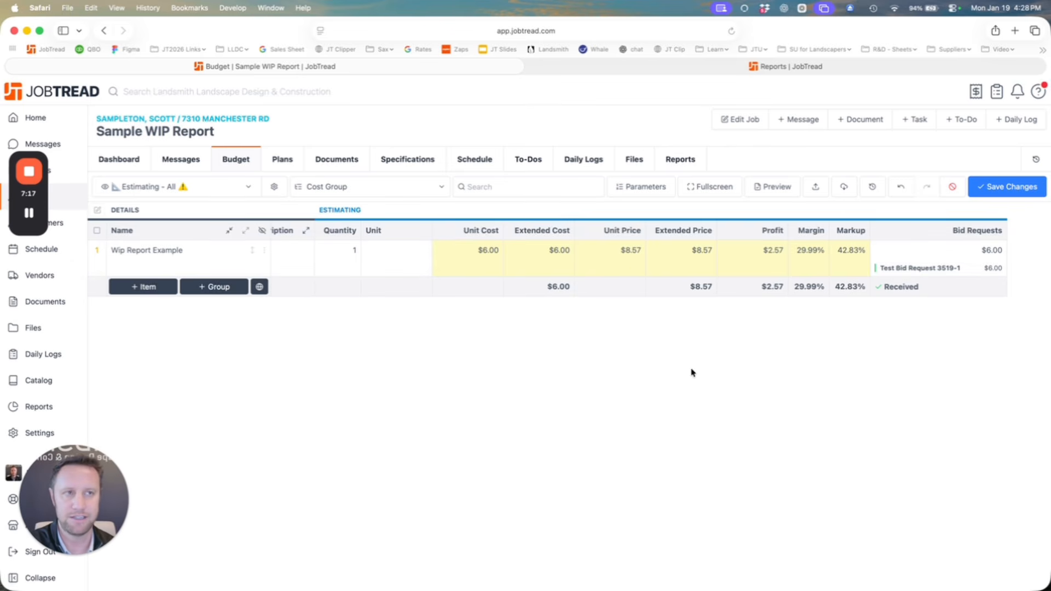
Set the extended cost of the Wip Report Example item back to $7.
{"action": "left_click", "coordinate": [564, 250]}
{"action": "type", "text": "7"}
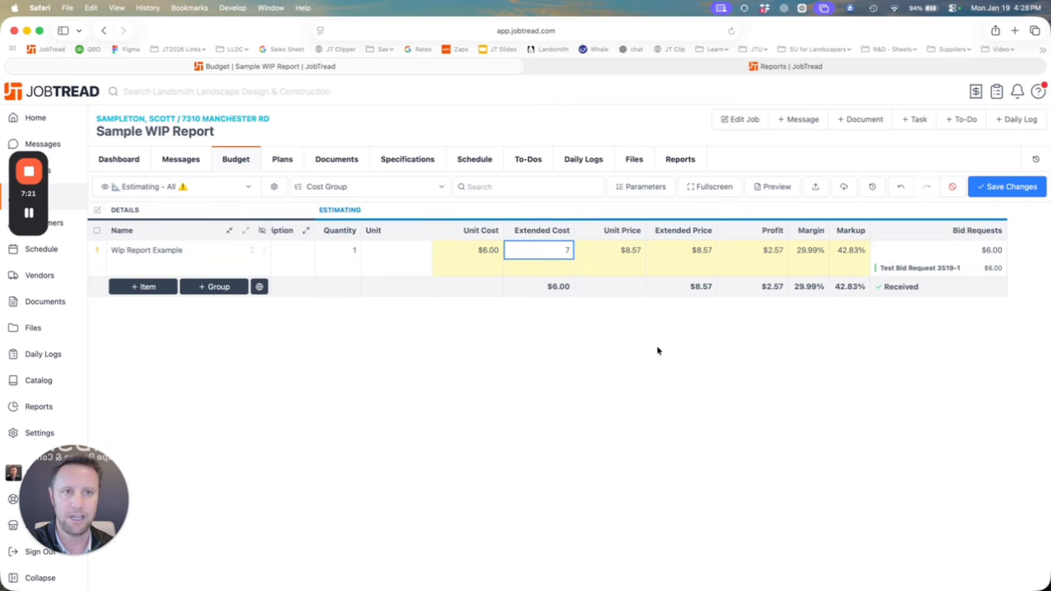
{"action": "left_click", "coordinate": [641, 383]}
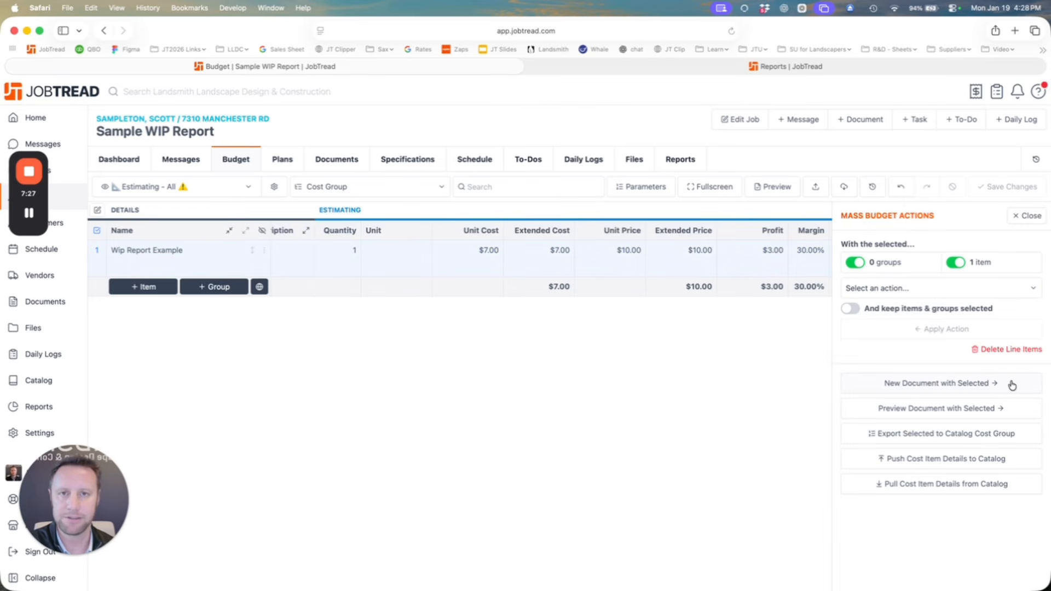
Create a Final Proposal (50/45/5) customer order from the selected Wip Report Example item.
{"action": "left_click", "coordinate": [1012, 384]}
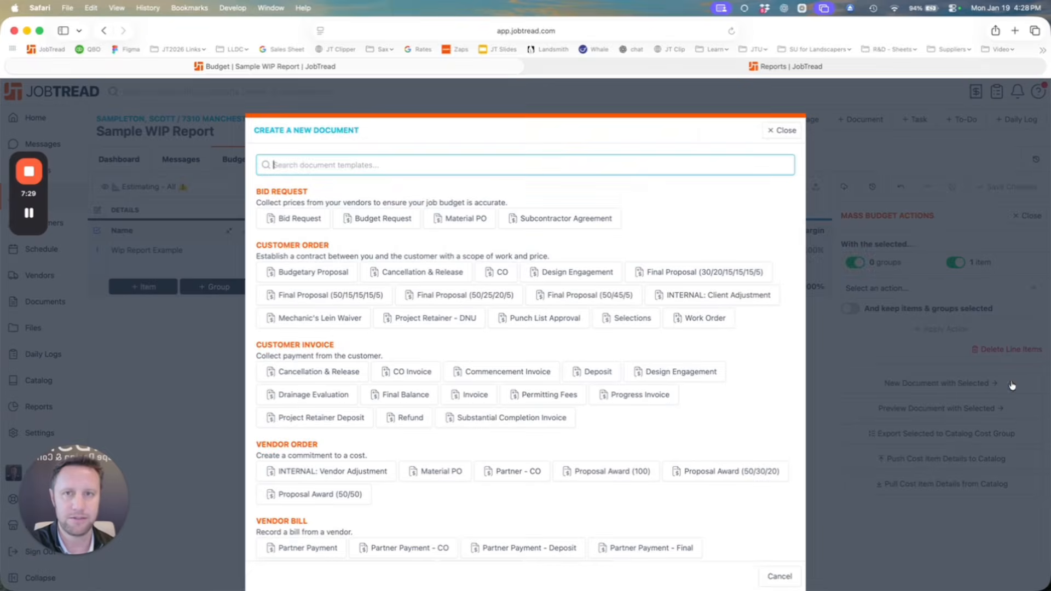
{"action": "left_click", "coordinate": [555, 298]}
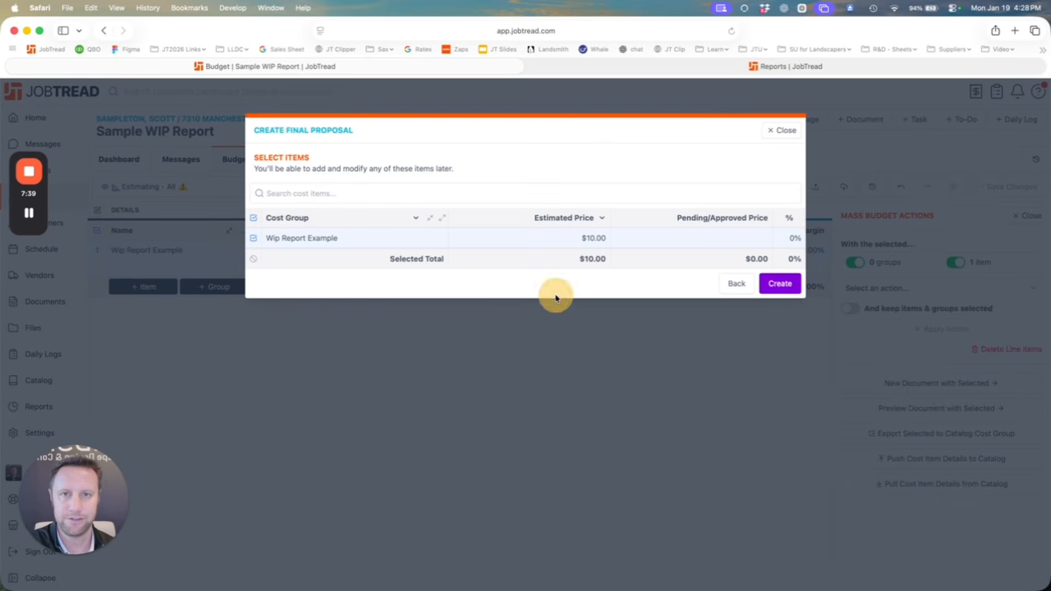
{"action": "left_click", "coordinate": [779, 283]}
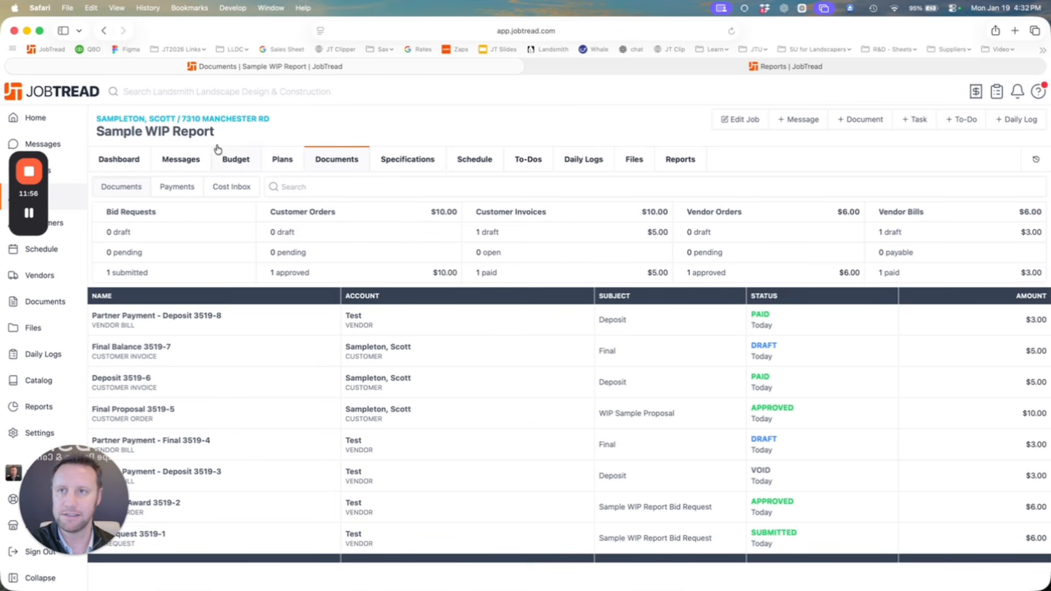
Filter the job's documents in turn by submitted bid request, approved customer order, draft and paid invoices, approved vendor order, and draft and paid vendor bills.
{"action": "left_click", "coordinate": [204, 277]}
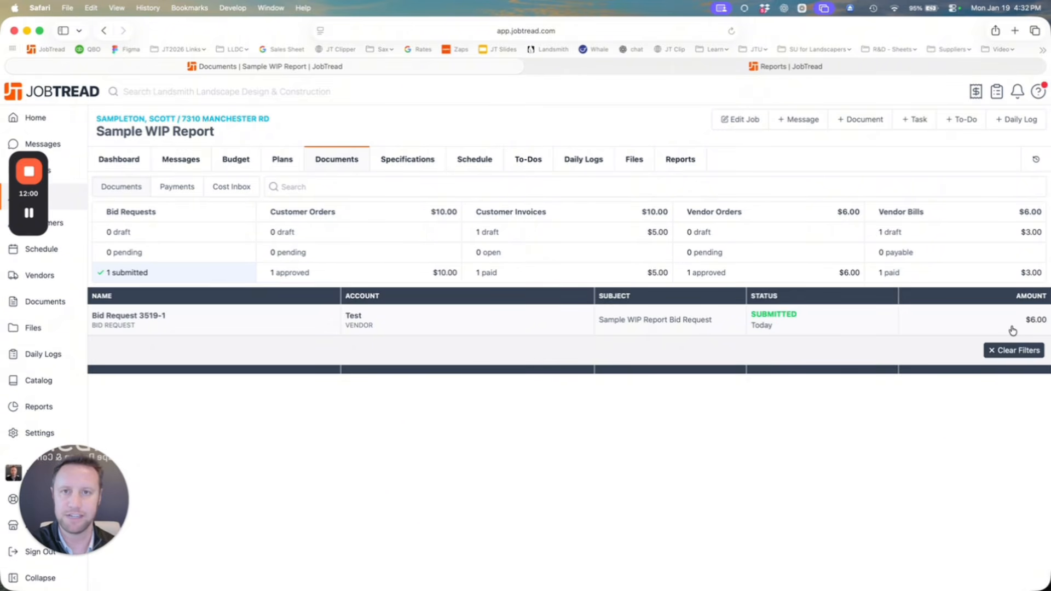
{"action": "left_click", "coordinate": [334, 275]}
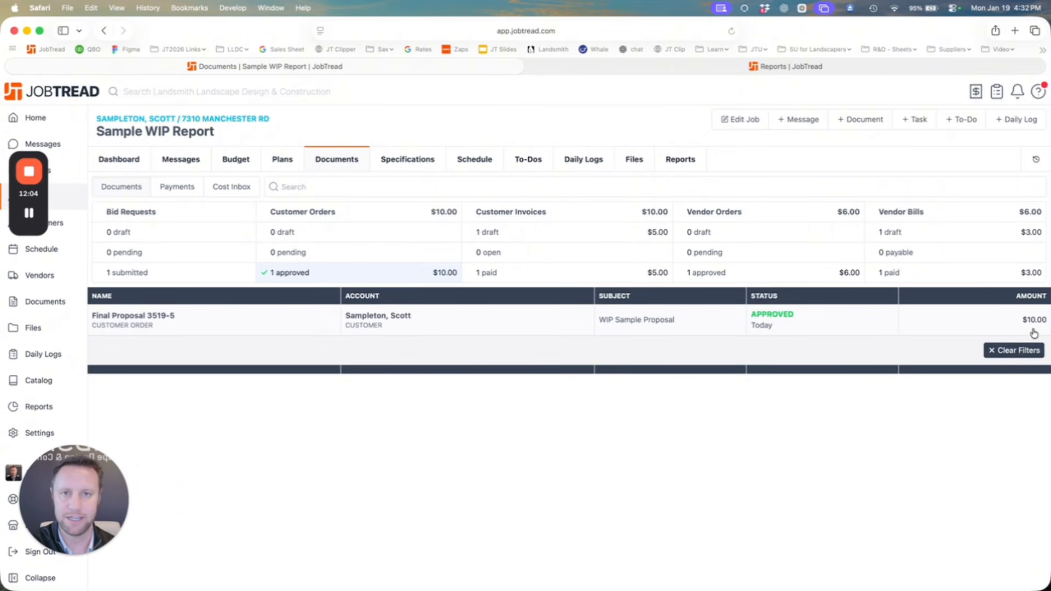
{"action": "left_click", "coordinate": [595, 234]}
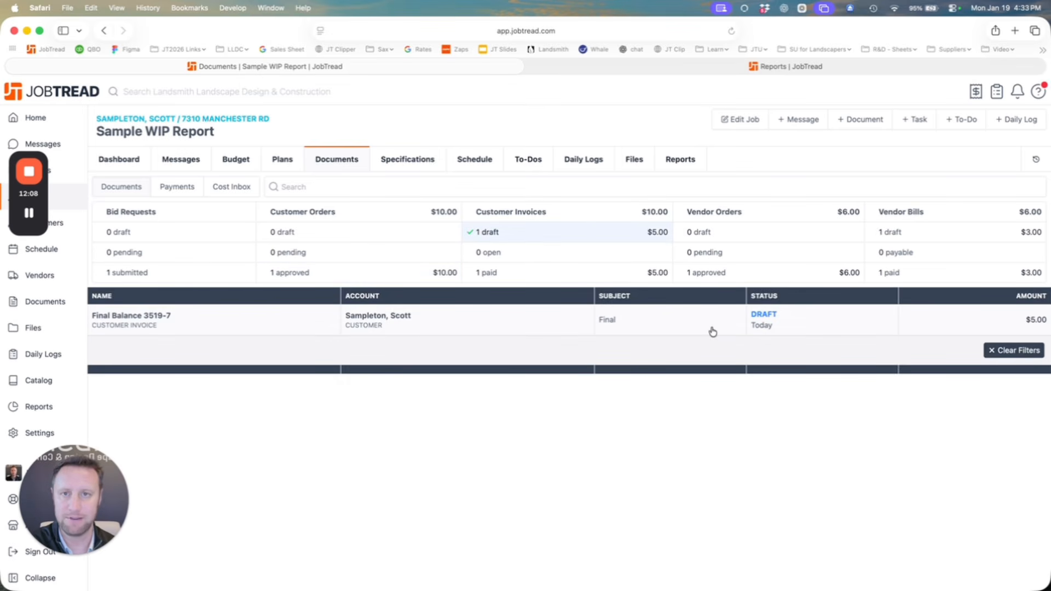
{"action": "left_click", "coordinate": [518, 272]}
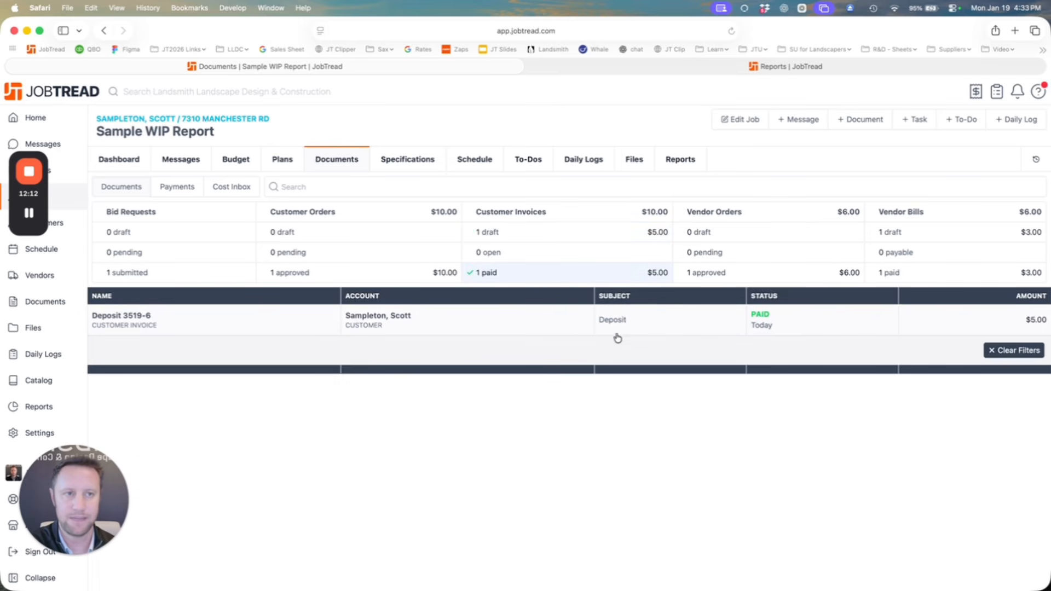
{"action": "left_click", "coordinate": [790, 276]}
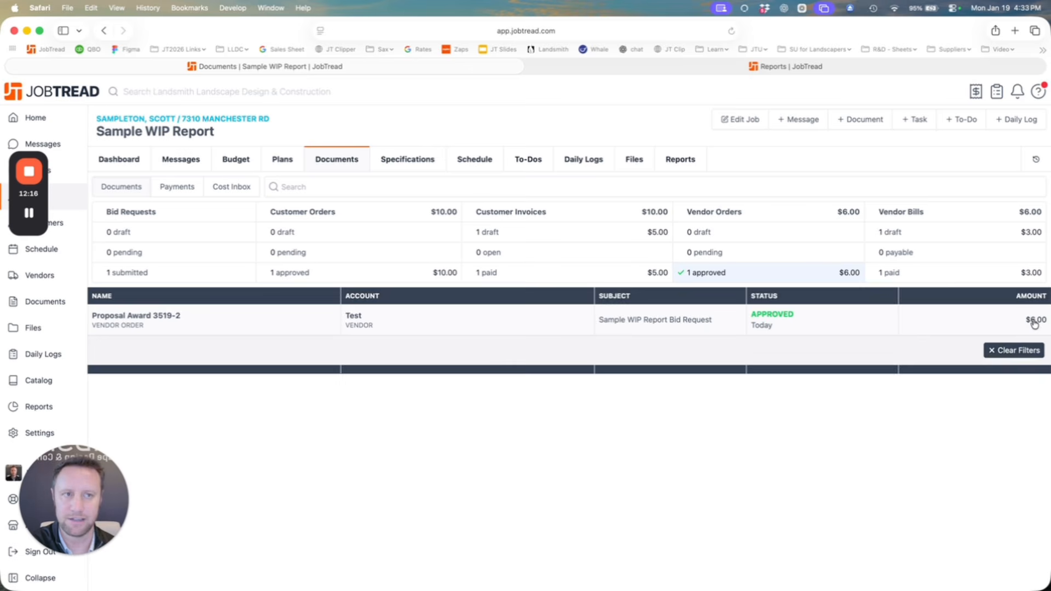
{"action": "left_click", "coordinate": [974, 234]}
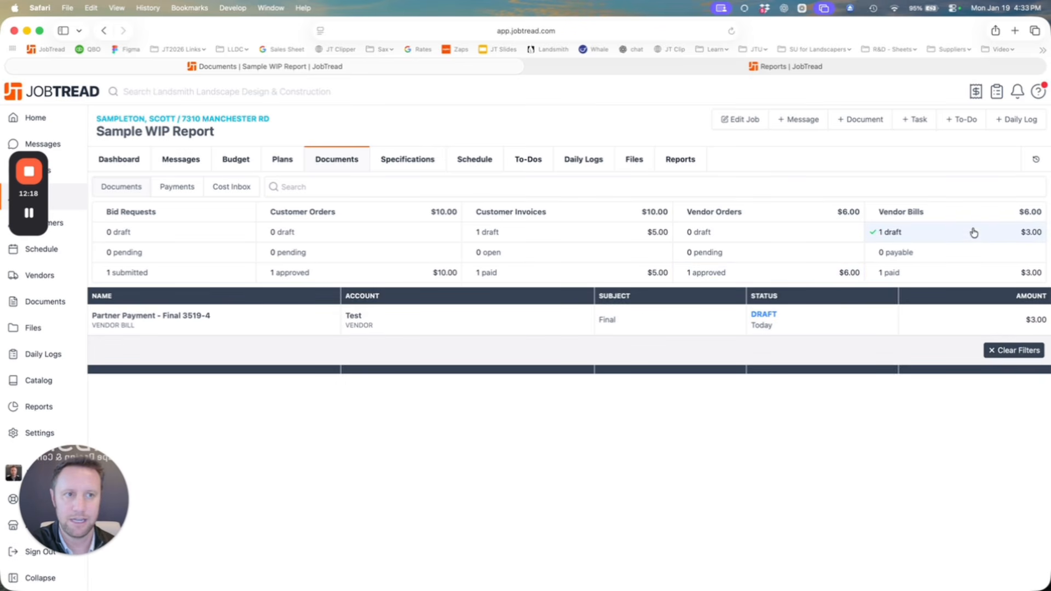
{"action": "left_click", "coordinate": [978, 275]}
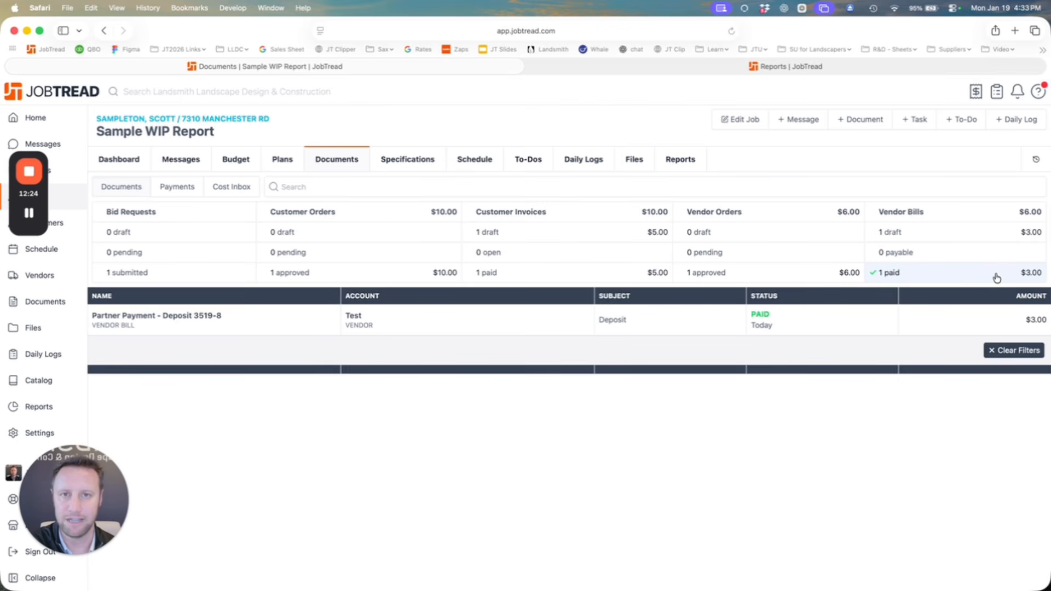
Return to the job's budget and check the estimated cost of the Wip Report Example item.
{"action": "left_click", "coordinate": [238, 161]}
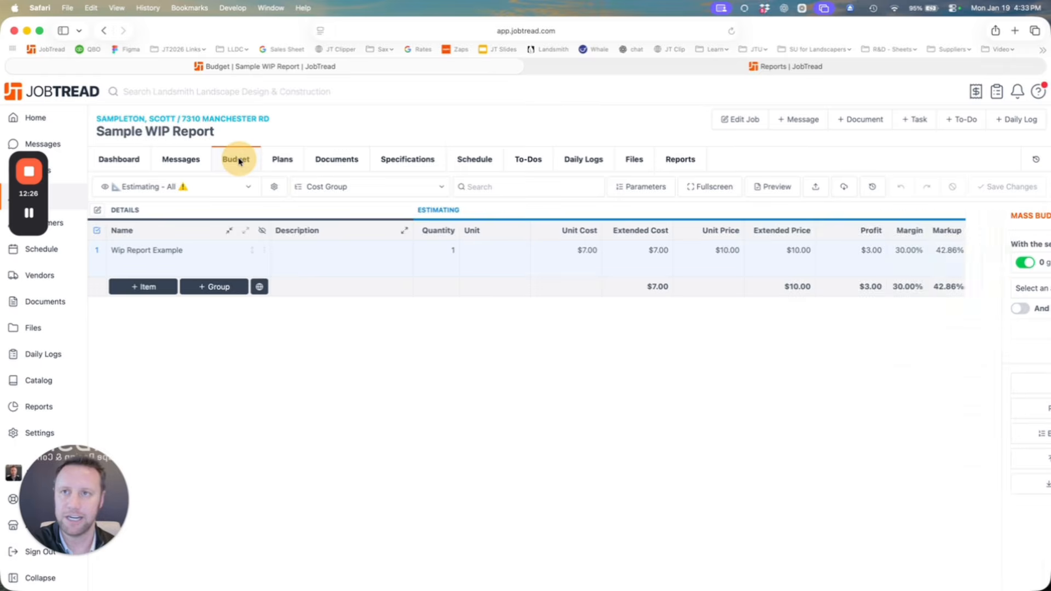
{"action": "left_click", "coordinate": [588, 257]}
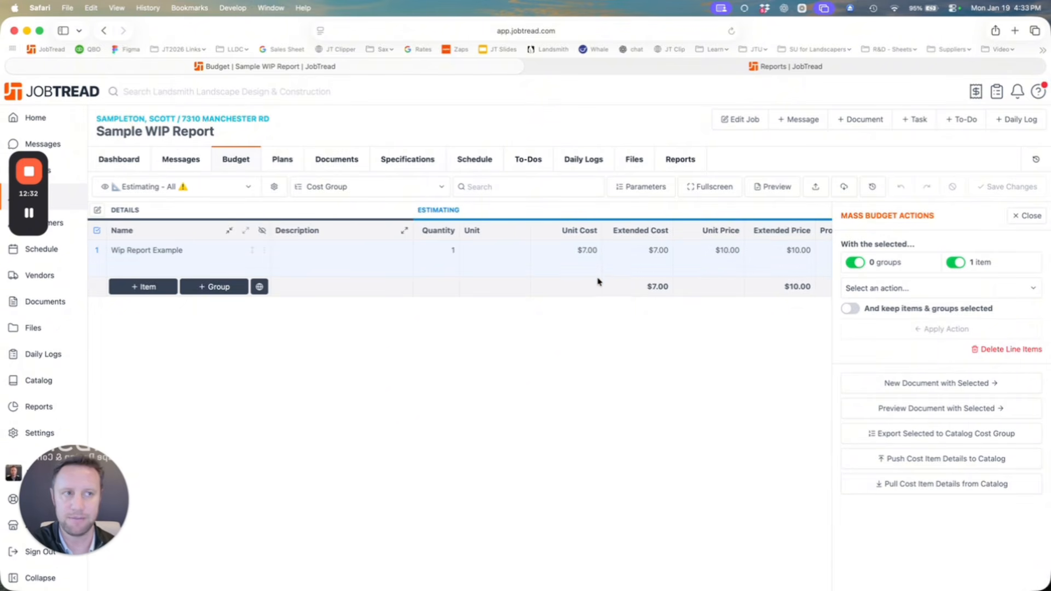
Close the mass budget actions and reduce the new home dashboard's layout to 1 column.
{"action": "left_click", "coordinate": [1027, 215]}
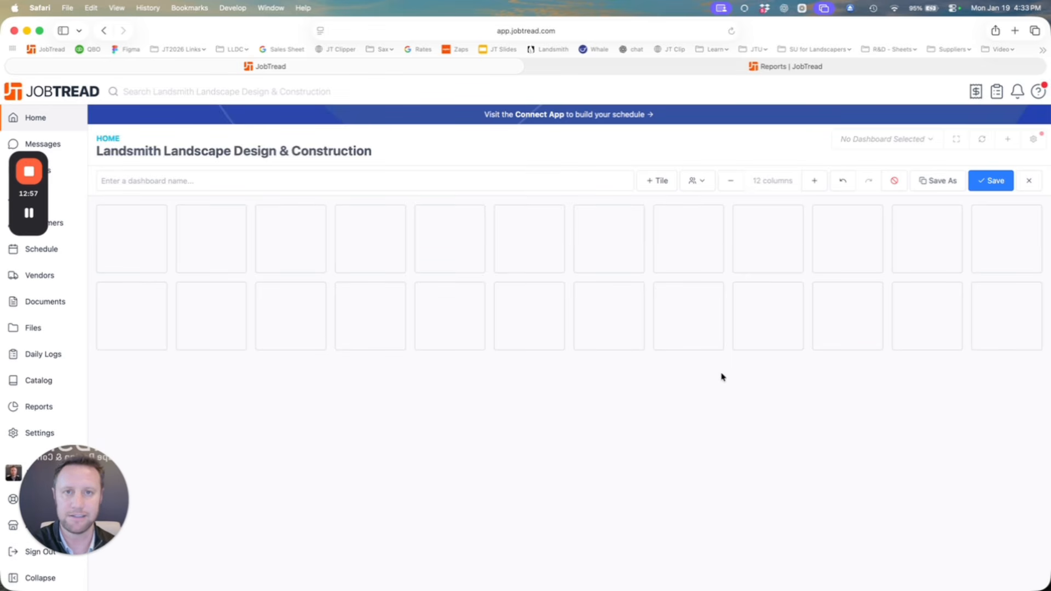
{"action": "left_click", "coordinate": [730, 187]}
{"action": "left_click", "coordinate": [731, 187]}
{"action": "left_click", "coordinate": [732, 186]}
{"action": "left_click", "coordinate": [733, 186]}
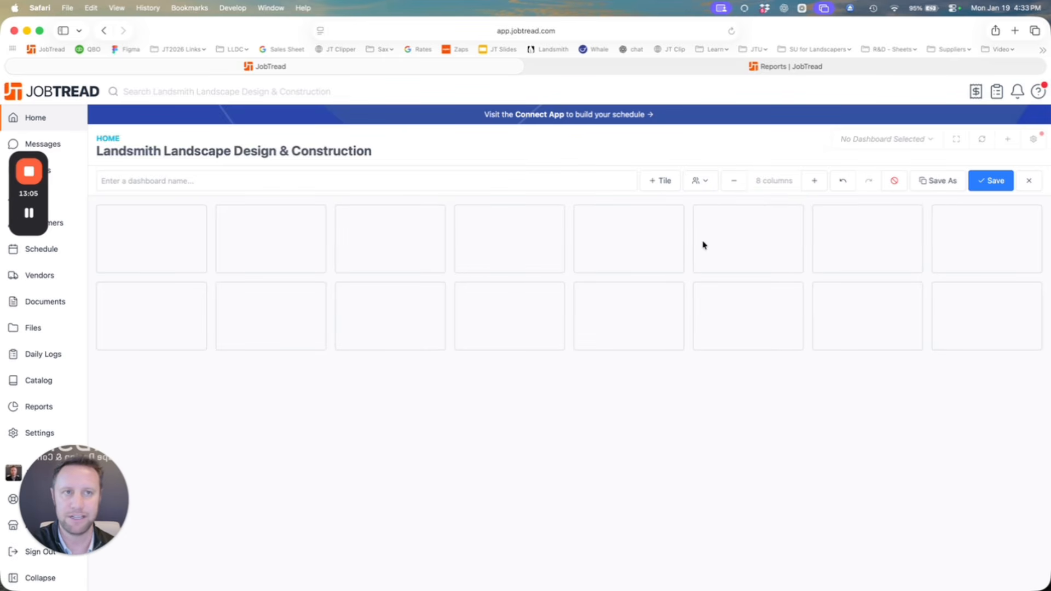
{"action": "left_click", "coordinate": [734, 182]}
{"action": "left_click", "coordinate": [734, 181]}
{"action": "left_click", "coordinate": [734, 182]}
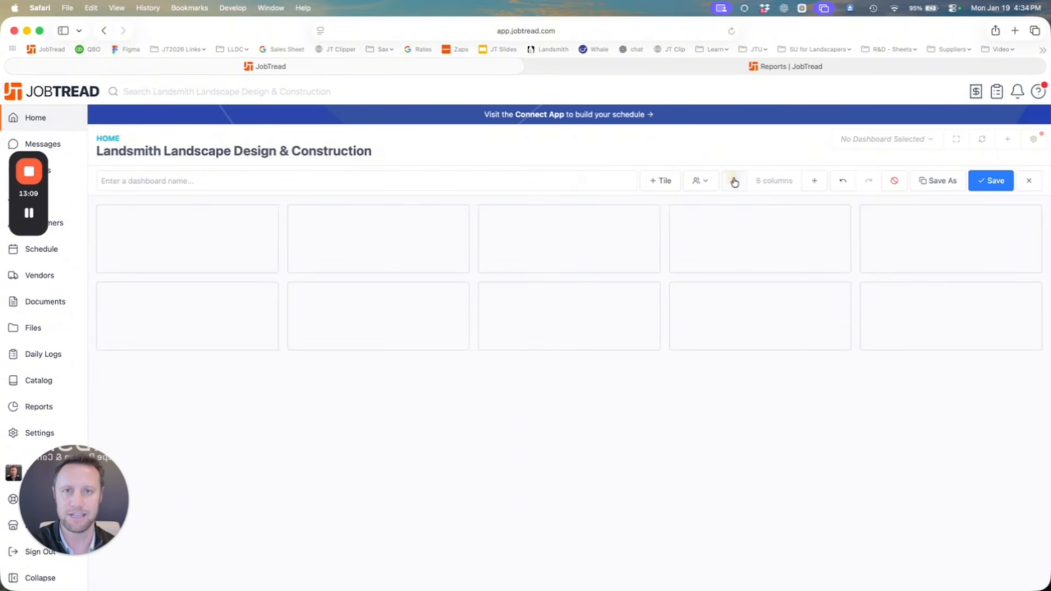
{"action": "left_click", "coordinate": [734, 182]}
{"action": "left_click", "coordinate": [734, 182]}
{"action": "left_click", "coordinate": [734, 181]}
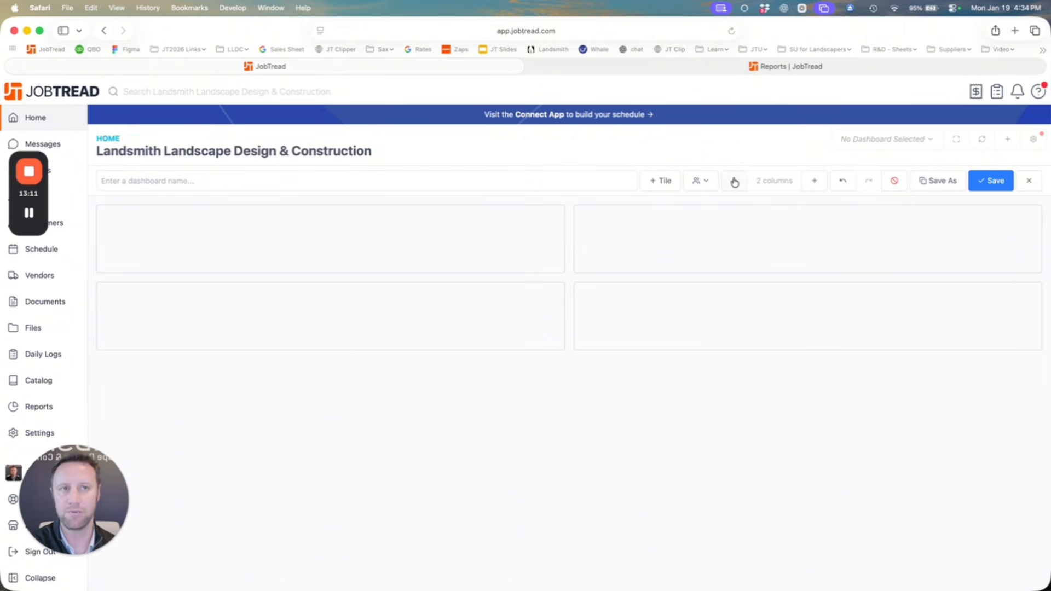
{"action": "left_click", "coordinate": [734, 182]}
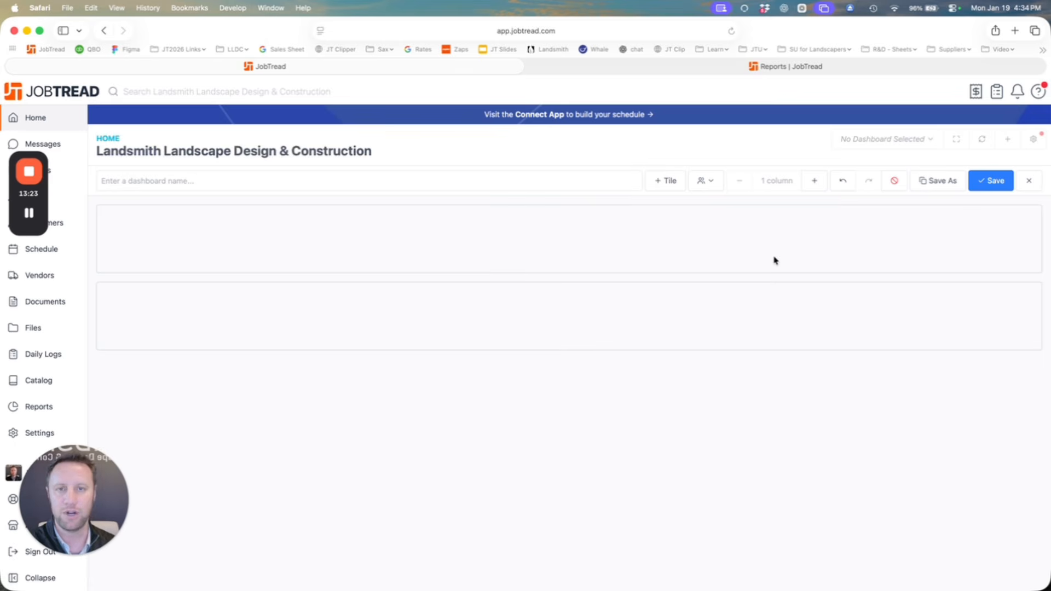
Add a Report tile to the dashboard and name it WIP Sample Report.
{"action": "left_click", "coordinate": [669, 184]}
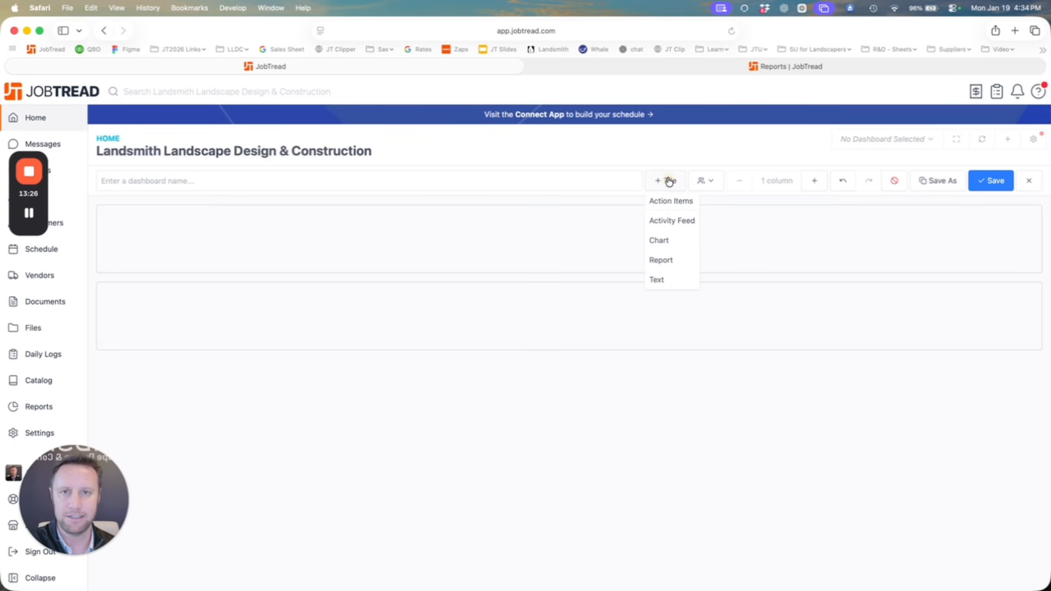
{"action": "left_click", "coordinate": [689, 261]}
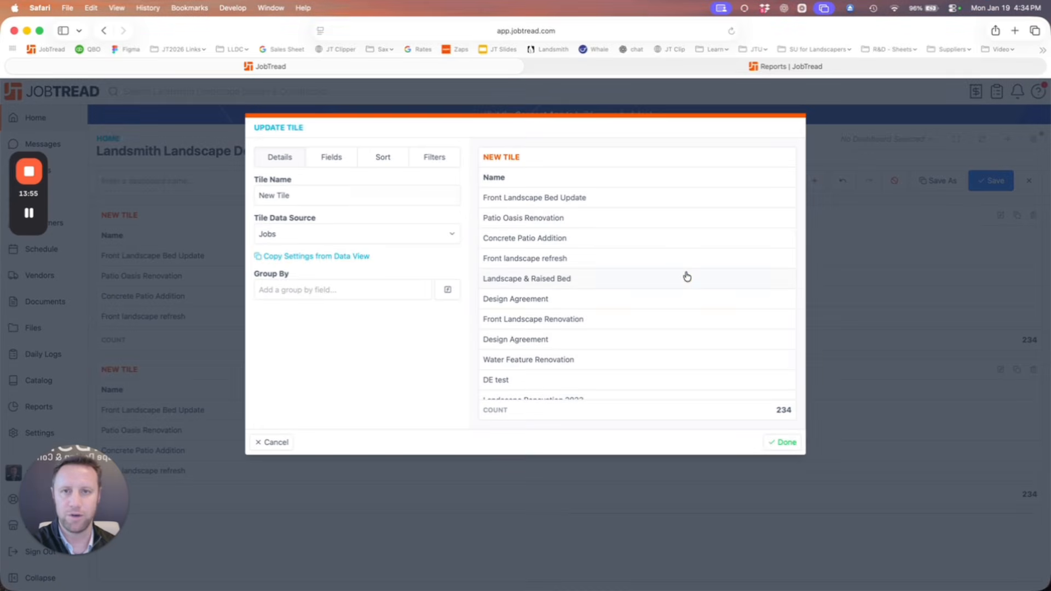
{"action": "triple_click", "coordinate": [351, 197]}
{"action": "type", "text": "W"}
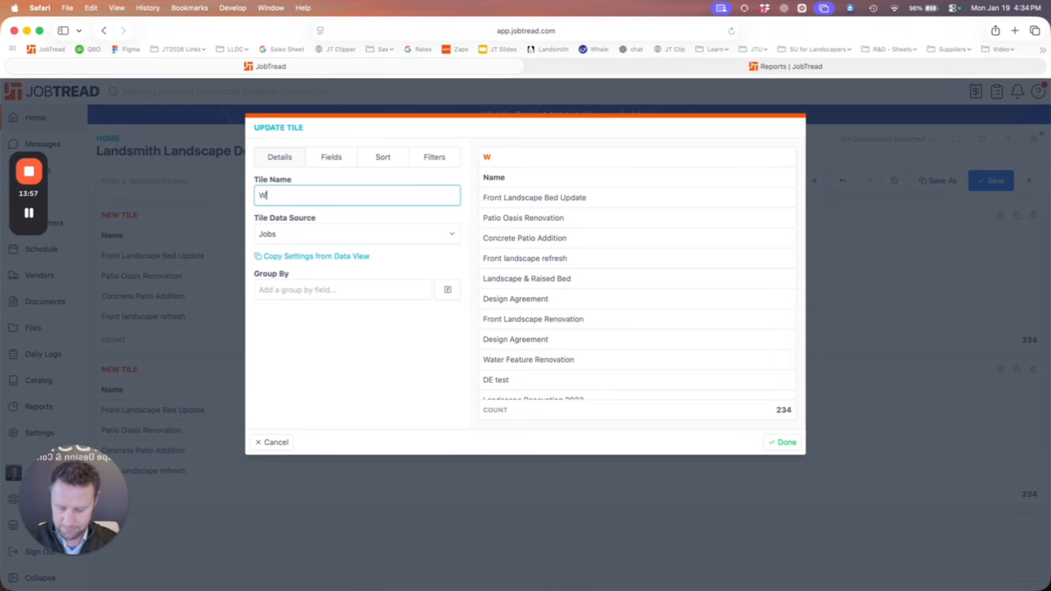
{"action": "type", "text": "IP Sample Report"}
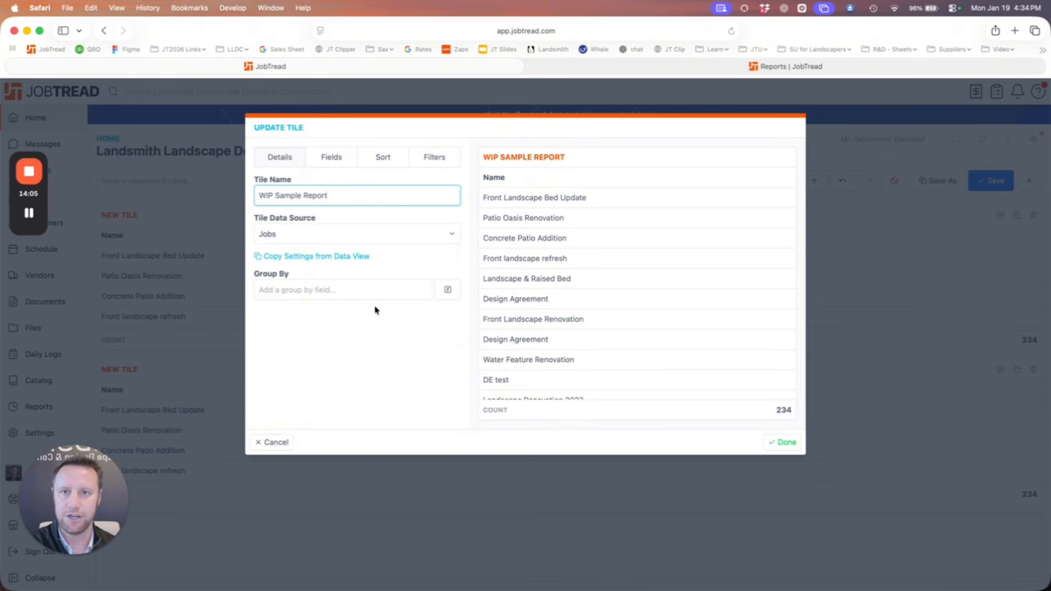
Filter the WIP Sample Report tile to jobs whose Projected Price is greater than 0.
{"action": "left_click", "coordinate": [436, 165]}
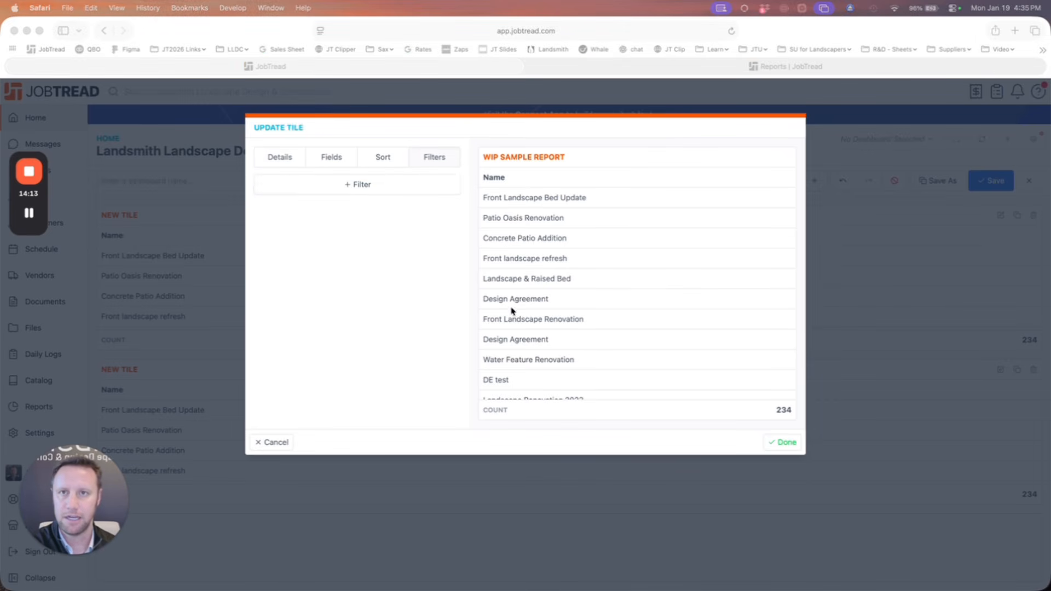
{"action": "left_click", "coordinate": [382, 176]}
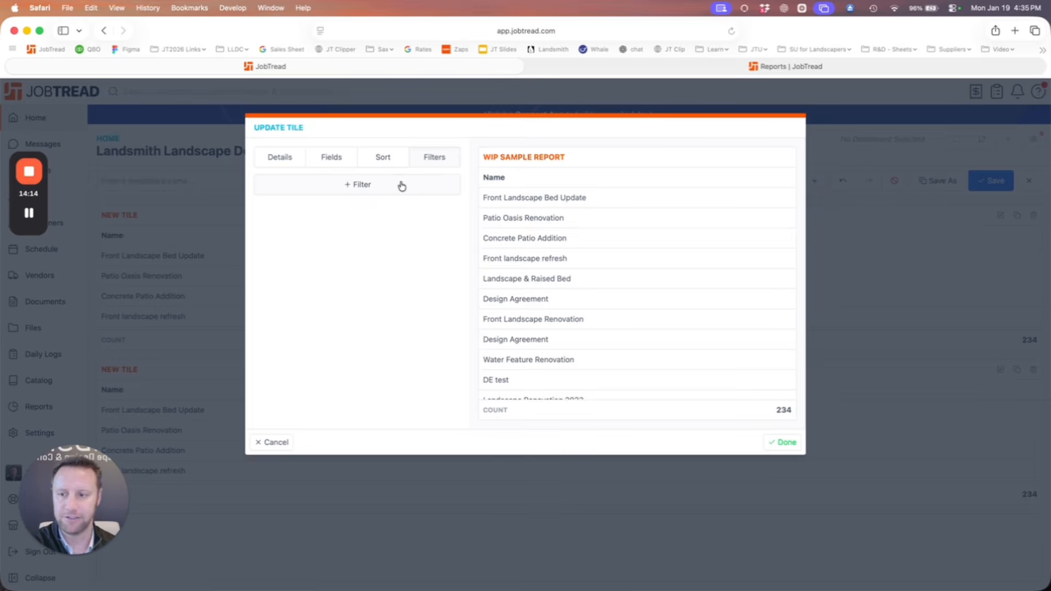
{"action": "left_click", "coordinate": [401, 186]}
{"action": "left_click", "coordinate": [401, 186]}
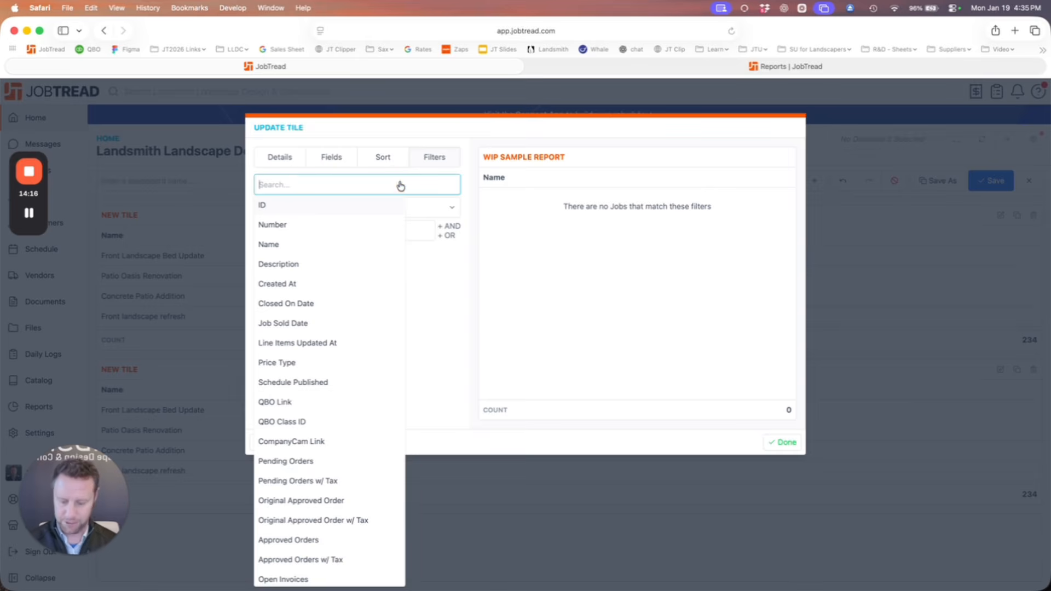
{"action": "type", "text": "project"}
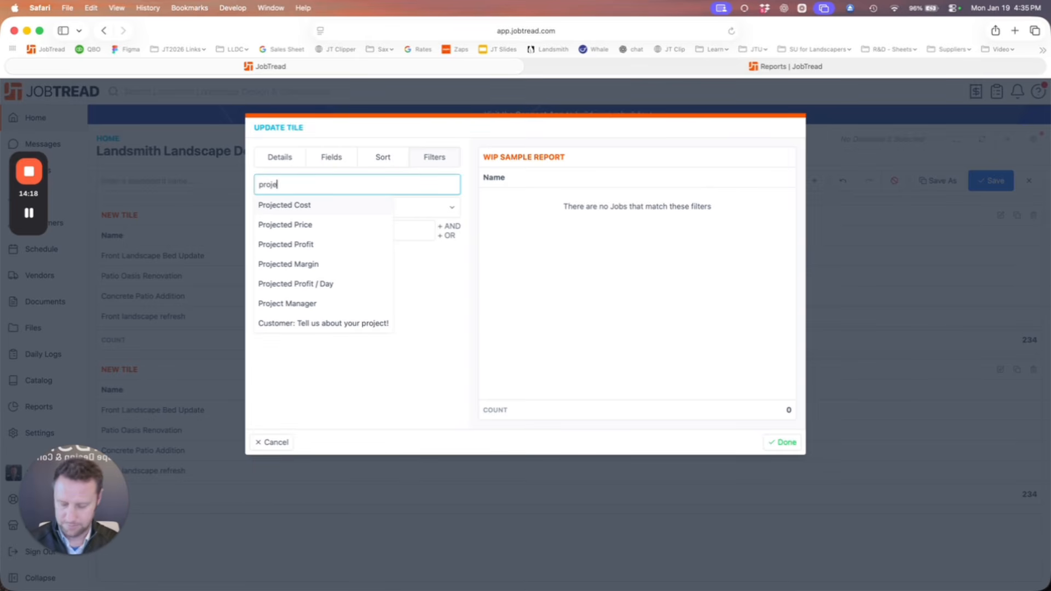
{"action": "left_click", "coordinate": [347, 227]}
{"action": "left_click", "coordinate": [350, 211]}
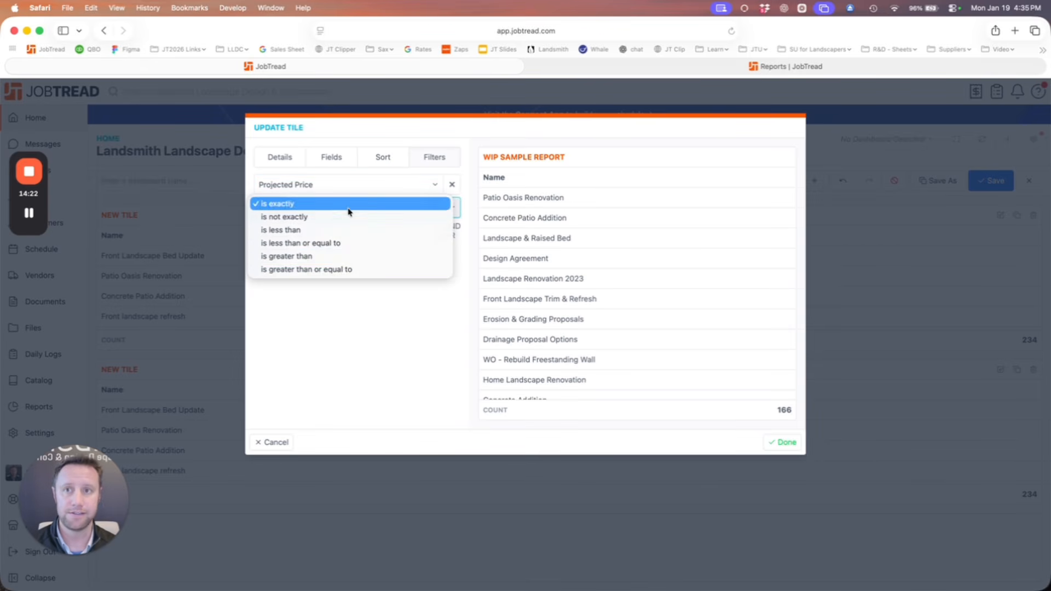
{"action": "left_click", "coordinate": [345, 256]}
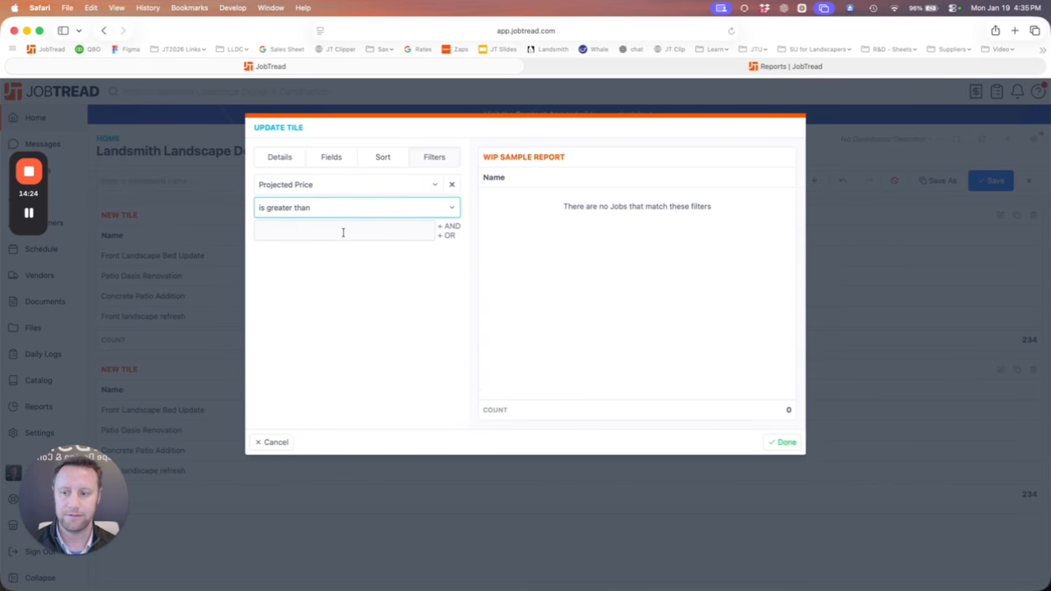
{"action": "left_click", "coordinate": [343, 233]}
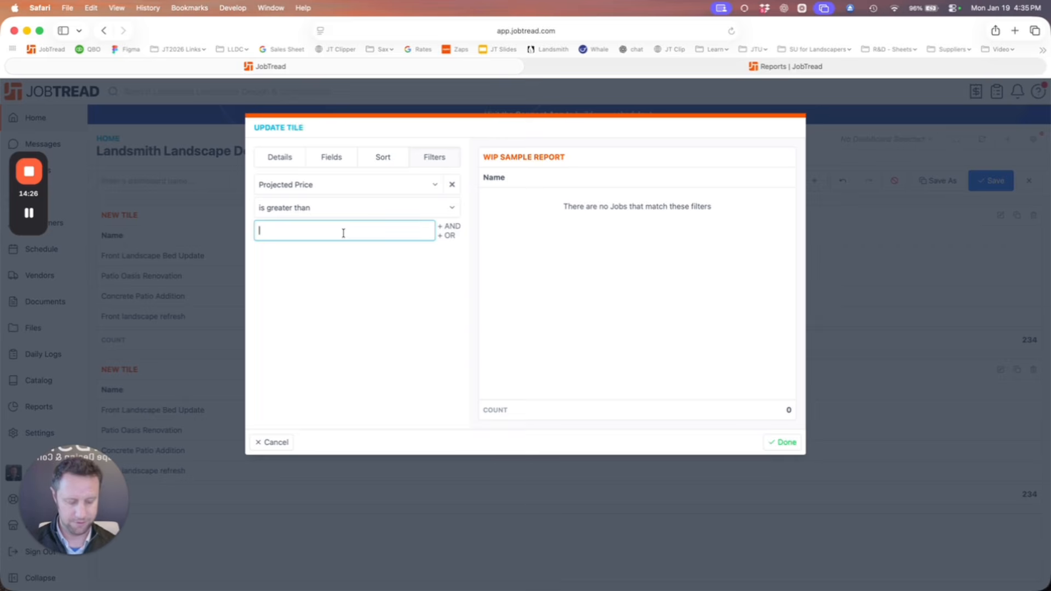
{"action": "type", "text": "0"}
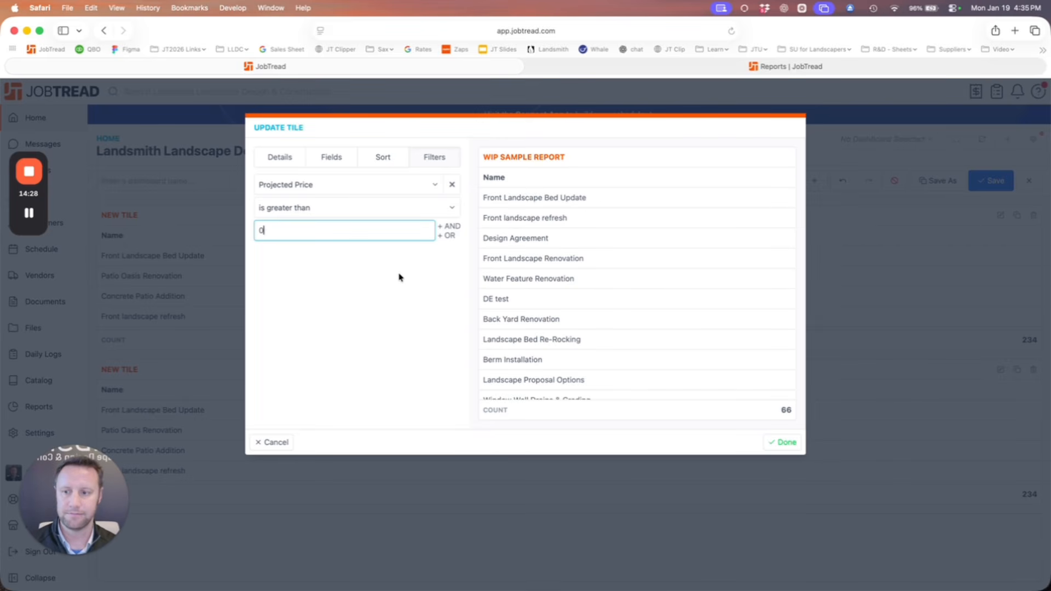
{"action": "left_click", "coordinate": [382, 302]}
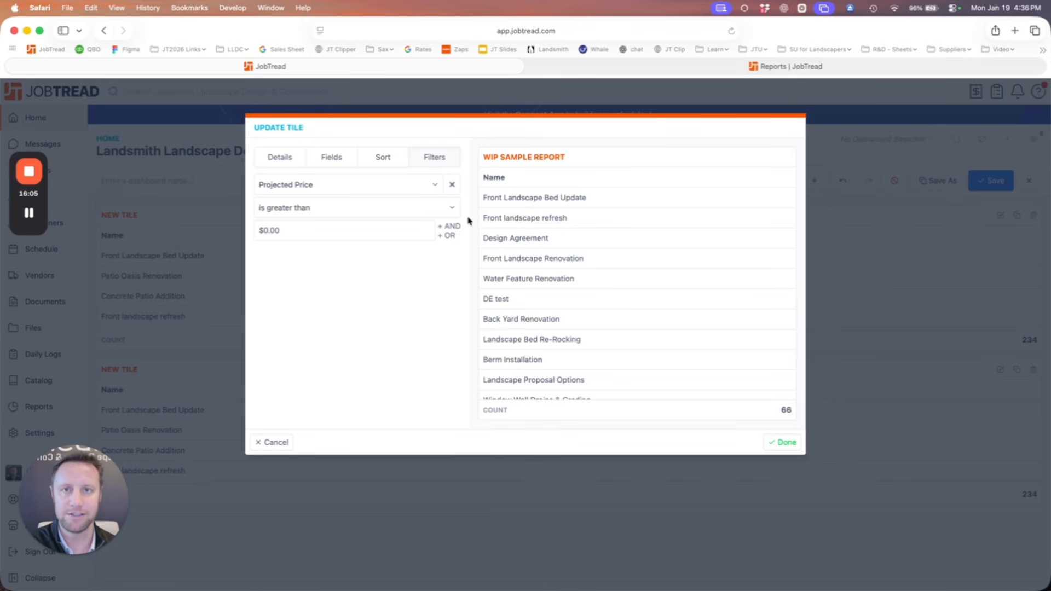
Add an AND filter for Custom: Job Stage is Planning, and add an OR alternative to it.
{"action": "left_click", "coordinate": [447, 226]}
{"action": "left_click", "coordinate": [379, 275]}
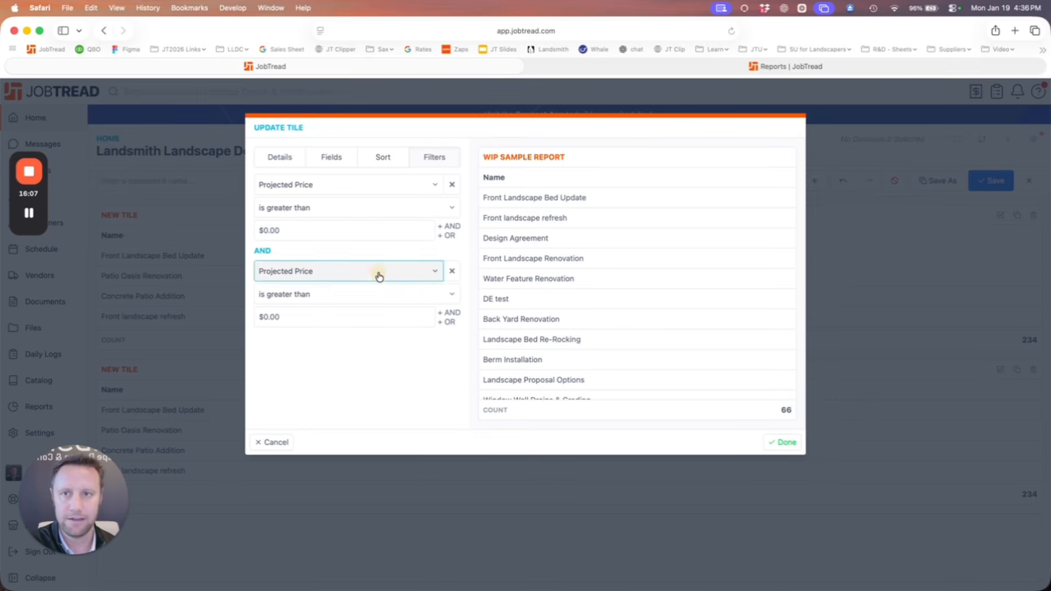
{"action": "type", "text": "sta"}
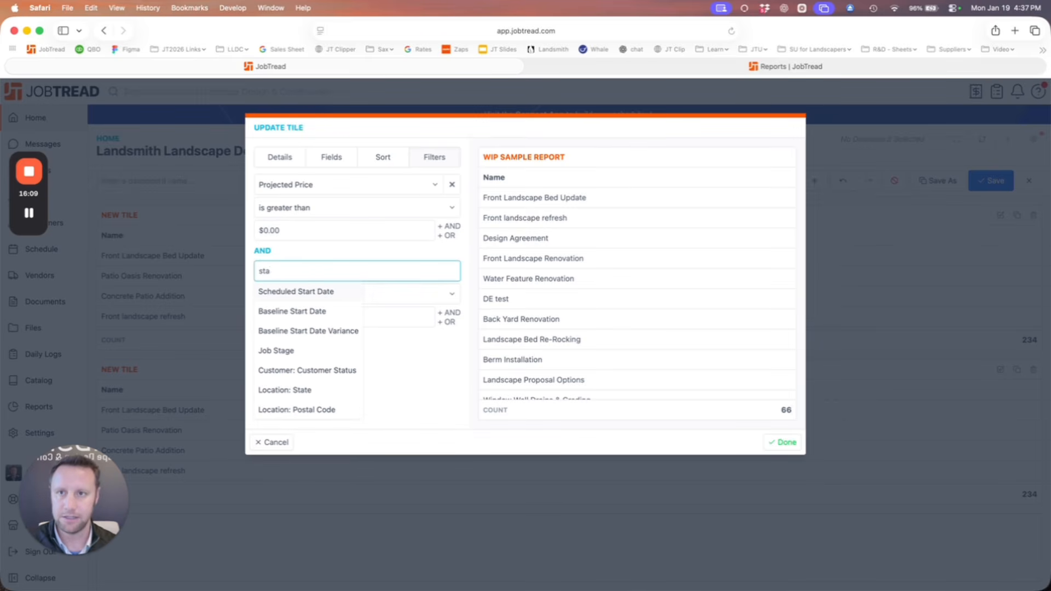
{"action": "left_click", "coordinate": [322, 353]}
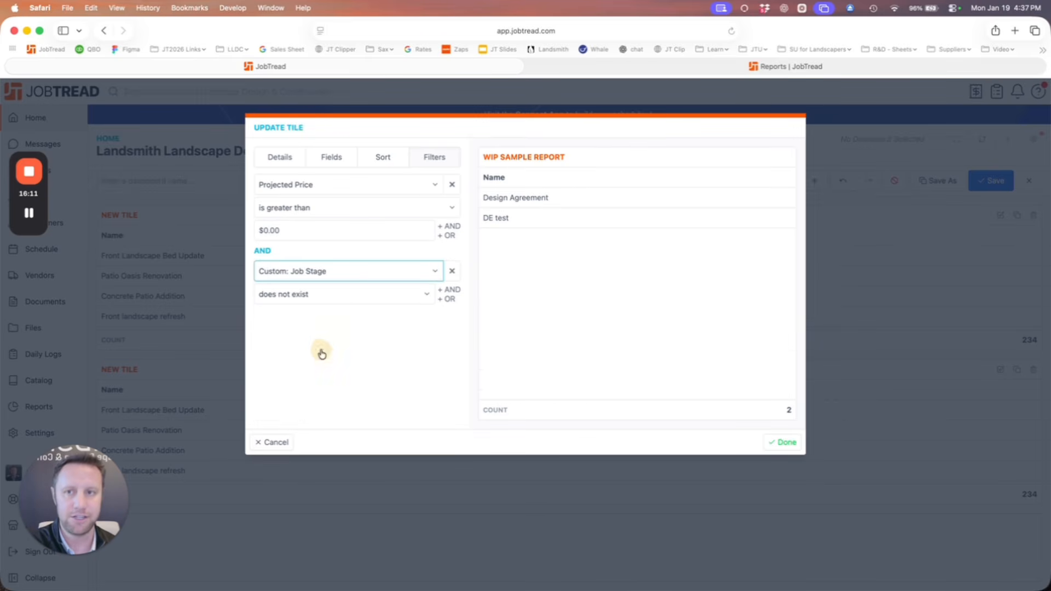
{"action": "left_click", "coordinate": [358, 297]}
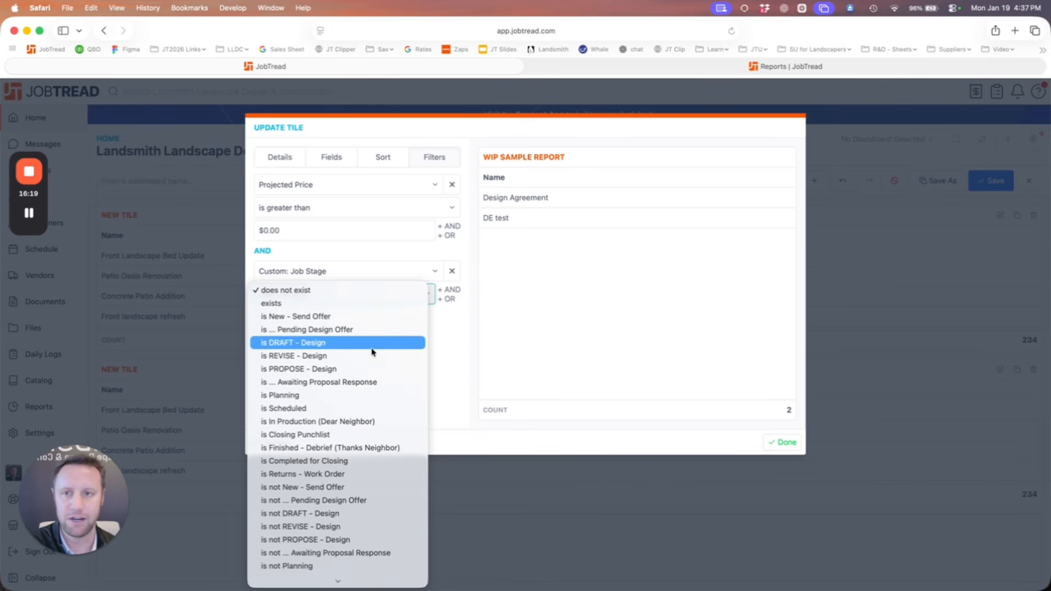
{"action": "left_click", "coordinate": [365, 397]}
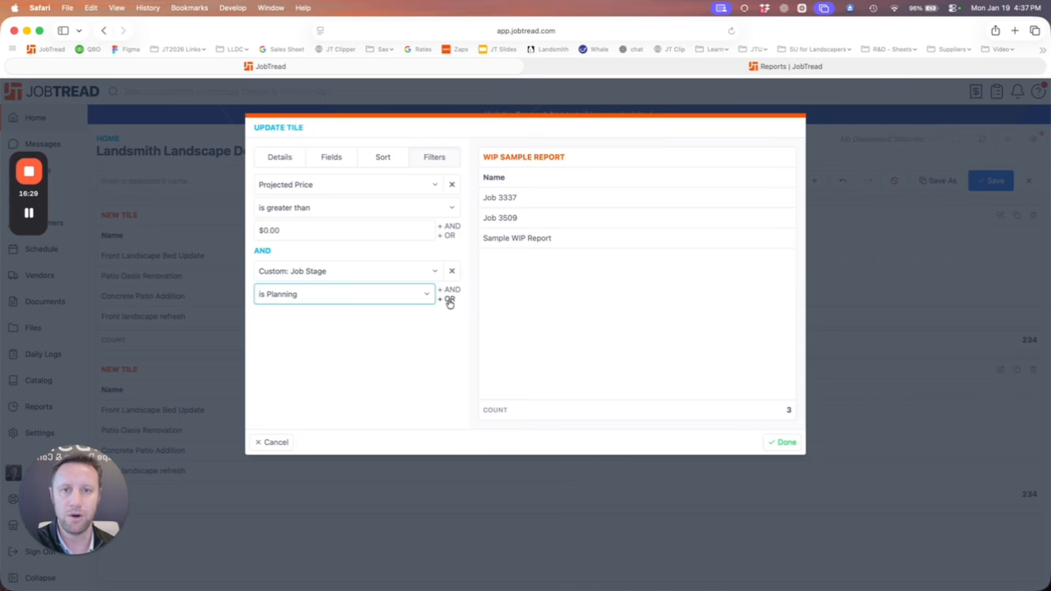
{"action": "left_click", "coordinate": [450, 301]}
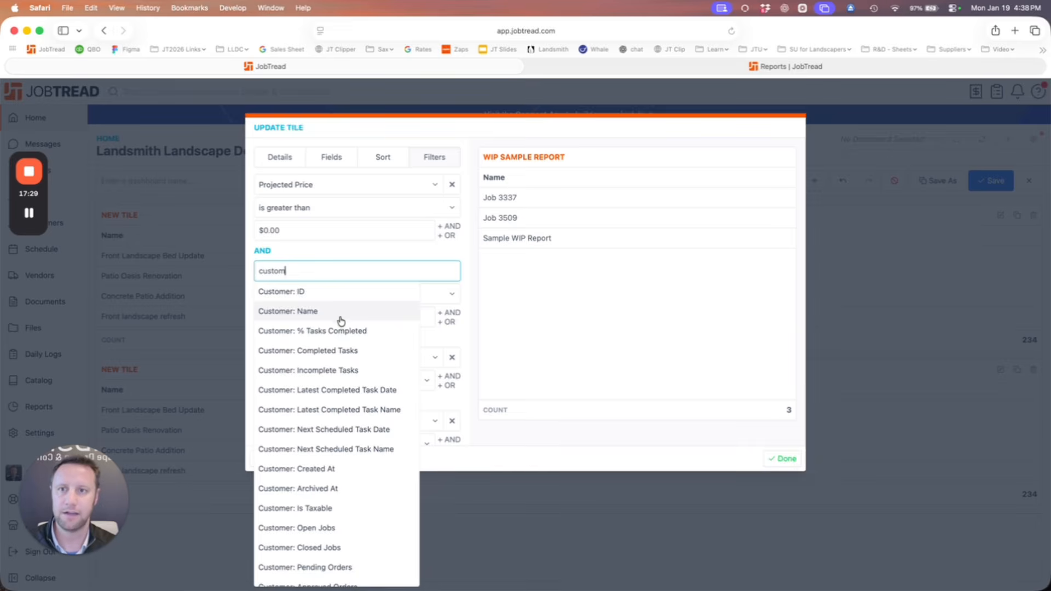
Set the added filter to Customer: Name contains the sample customer's last name, and finish the tile.
{"action": "left_click", "coordinate": [339, 310]}
{"action": "left_click", "coordinate": [337, 310]}
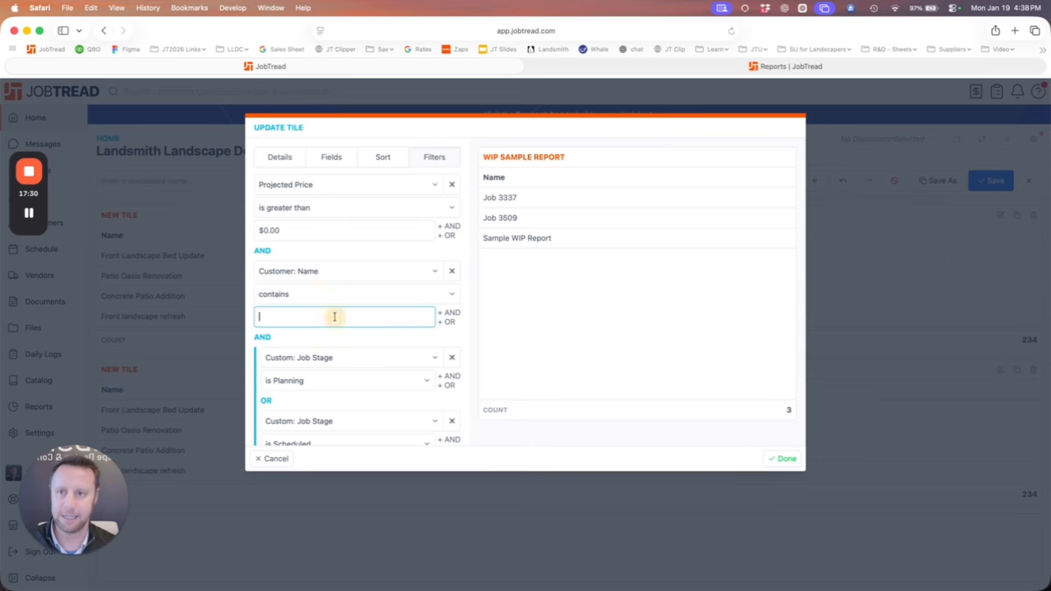
{"action": "type", "text": "Sampleton"}
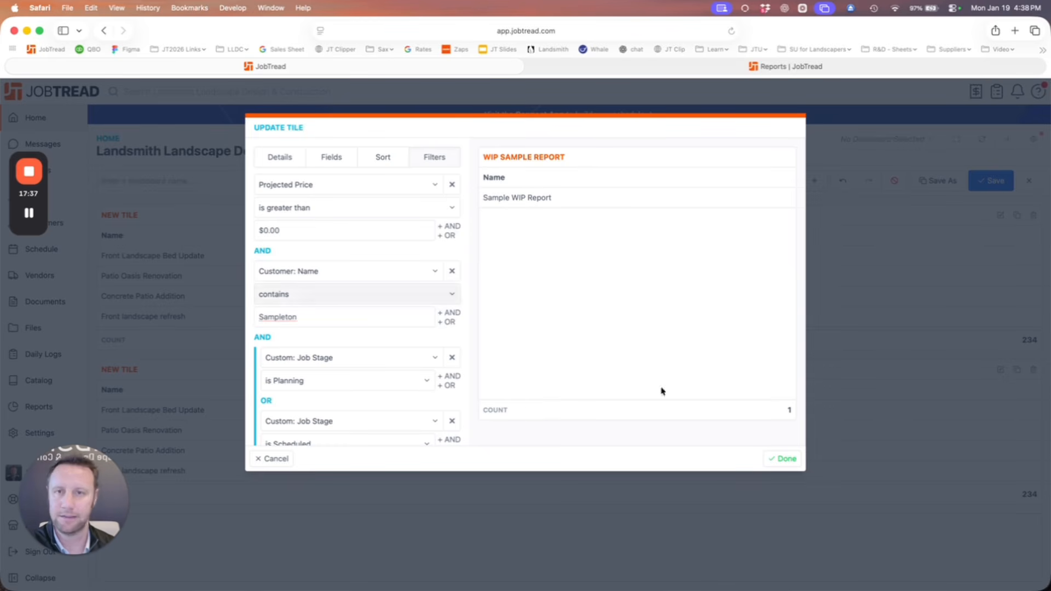
{"action": "left_click", "coordinate": [791, 456]}
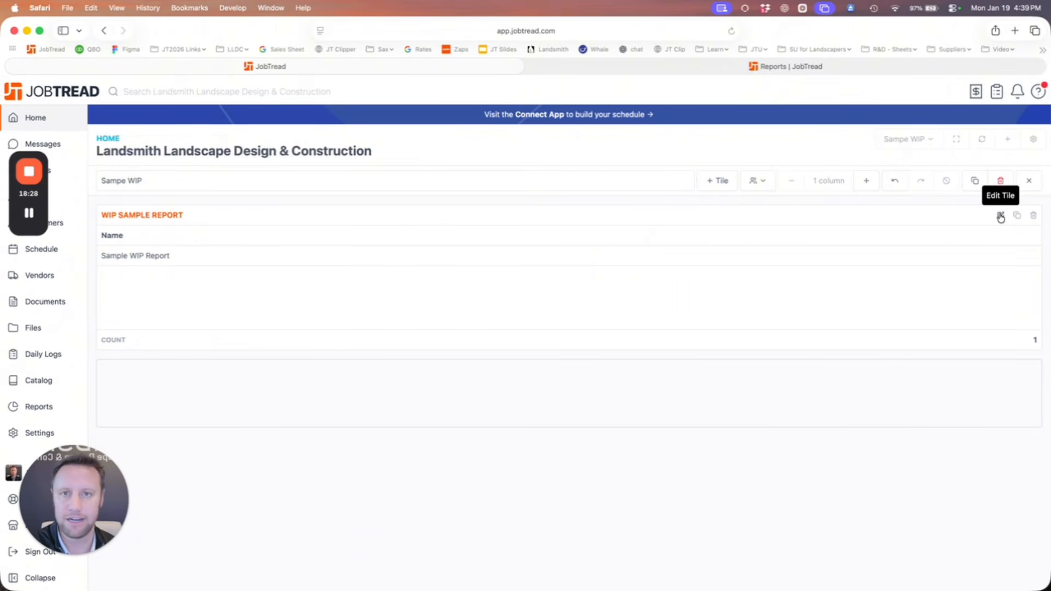
Reopen the WIP Sample Report tile for editing and add the Projected Price column.
{"action": "left_click", "coordinate": [1001, 216]}
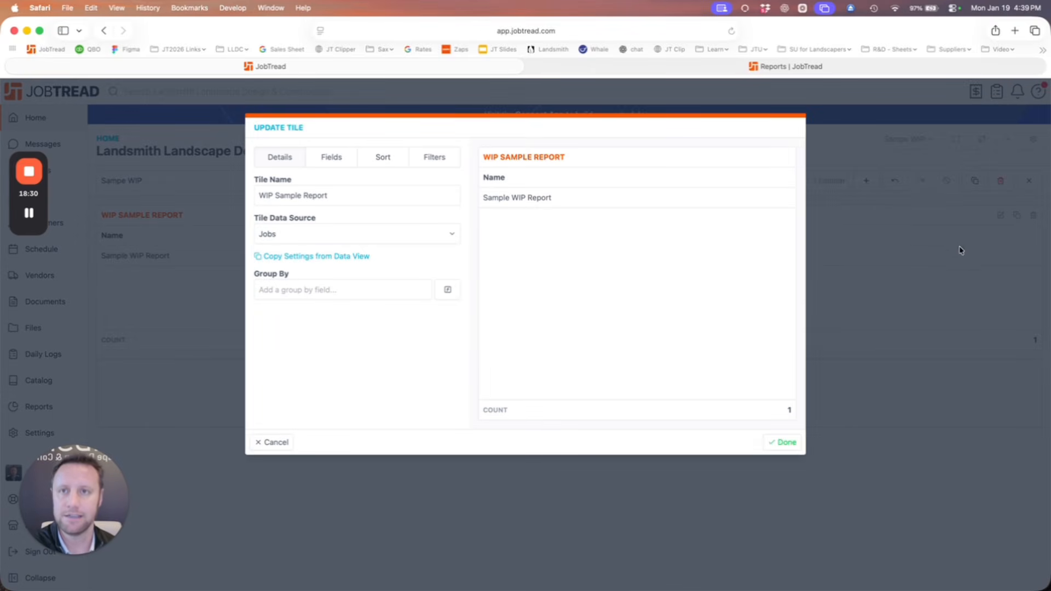
{"action": "left_click", "coordinate": [338, 157]}
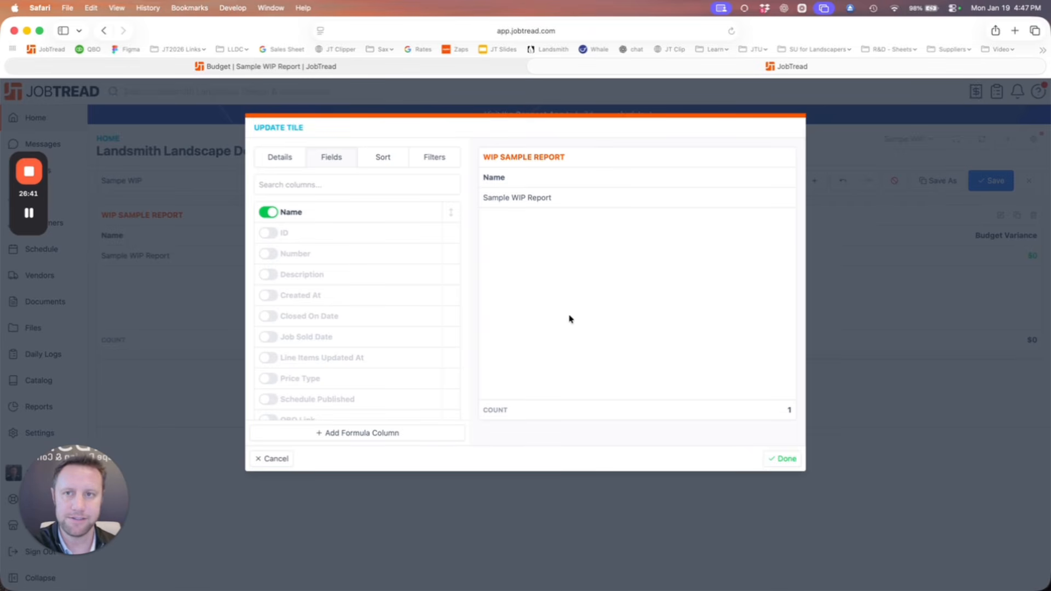
{"action": "left_click", "coordinate": [310, 183]}
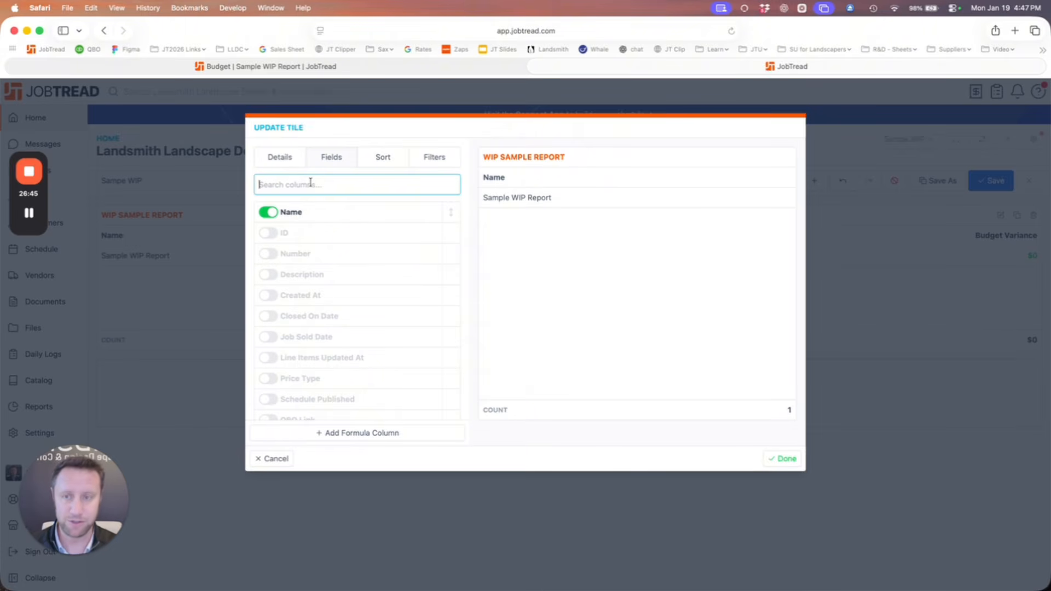
{"action": "type", "text": "pr"}
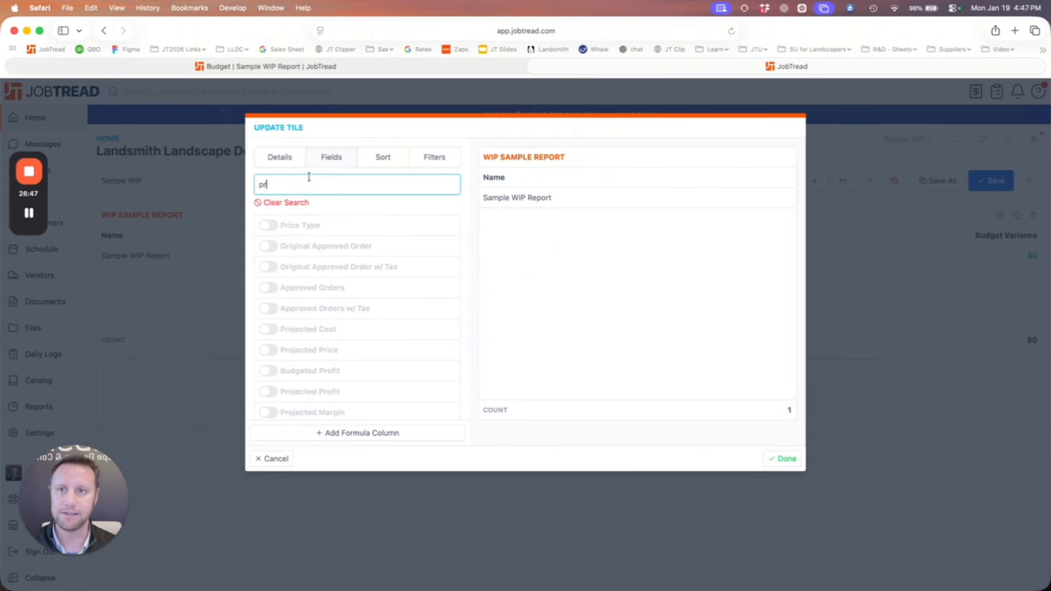
{"action": "type", "text": "ice"}
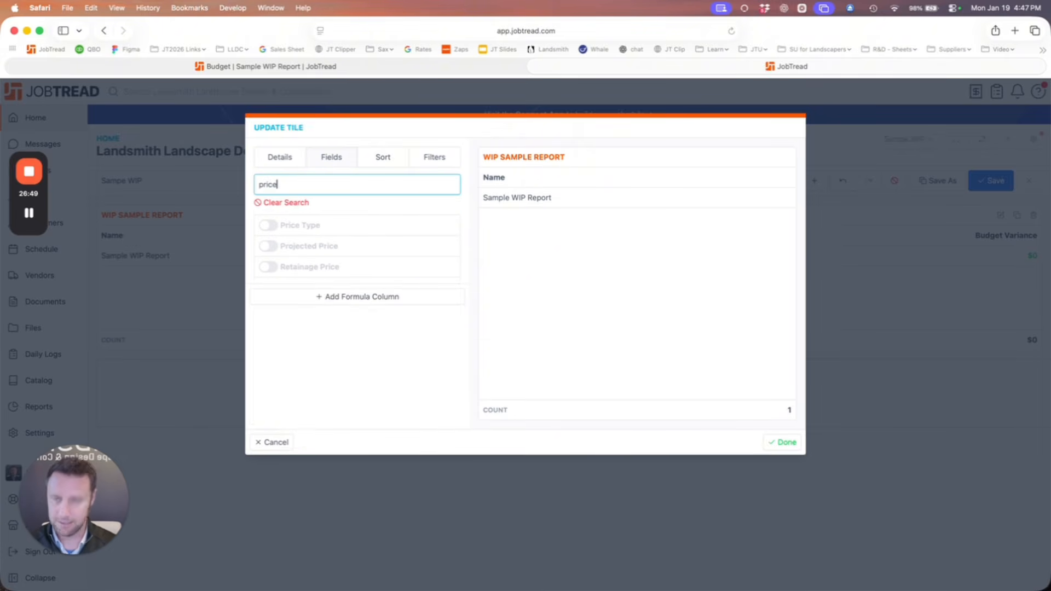
{"action": "left_click", "coordinate": [270, 246]}
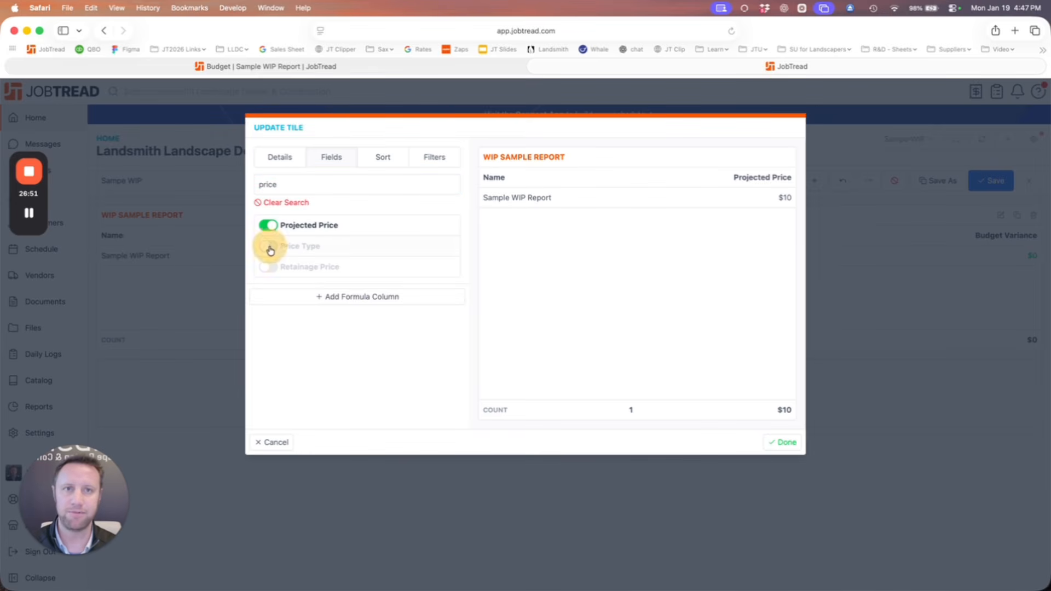
Search the tile's fields for cost and add the Committed Cost column.
{"action": "triple_click", "coordinate": [338, 184]}
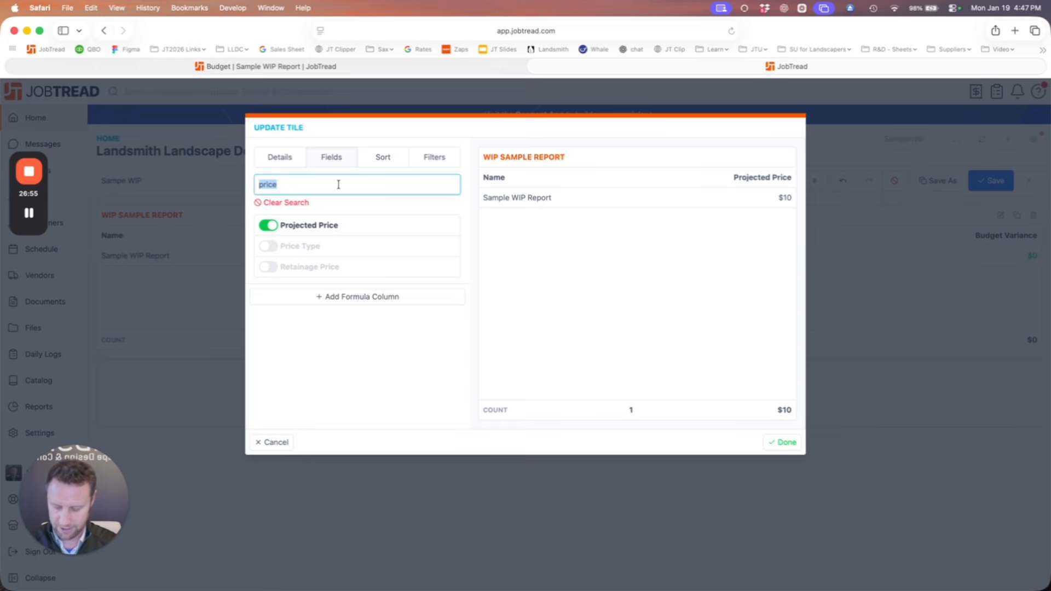
{"action": "type", "text": "cost"}
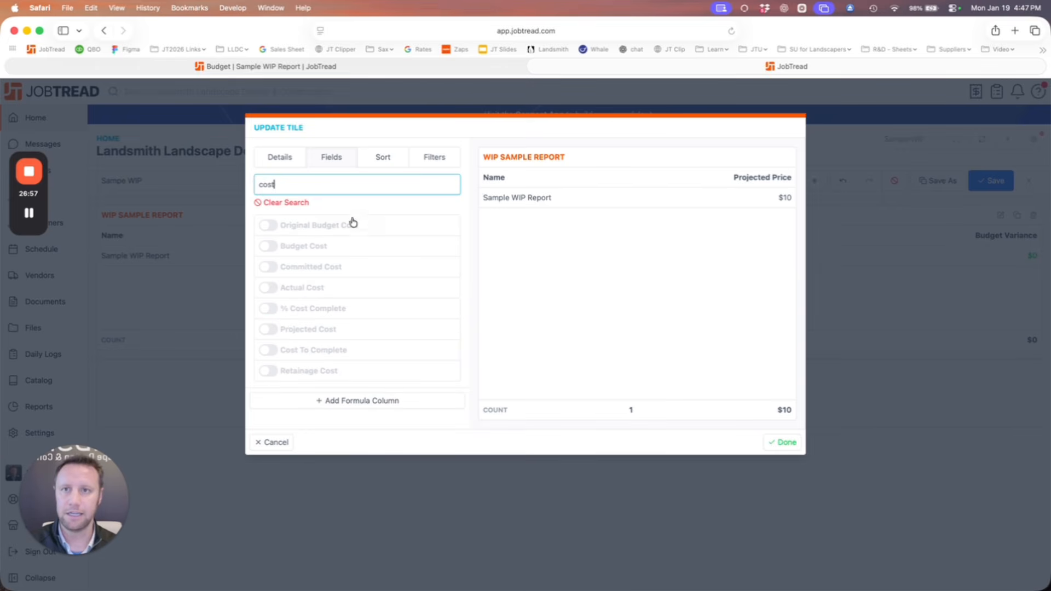
{"action": "left_click", "coordinate": [267, 267]}
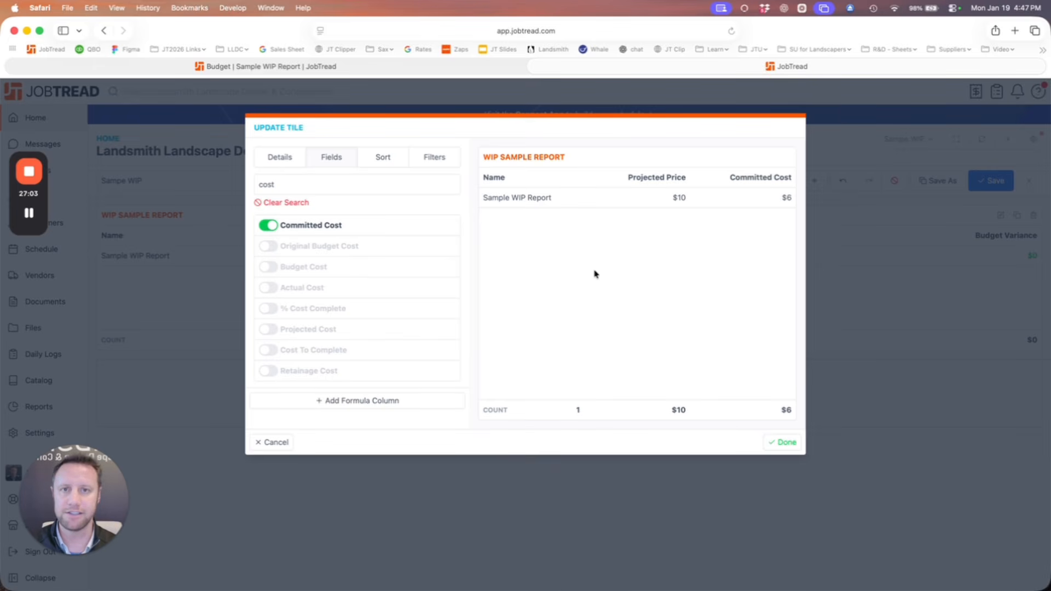
Add the Budgeted Profit and Projected Profit columns to the WIP Sample Report tile and save the dashboard.
{"action": "triple_click", "coordinate": [333, 181]}
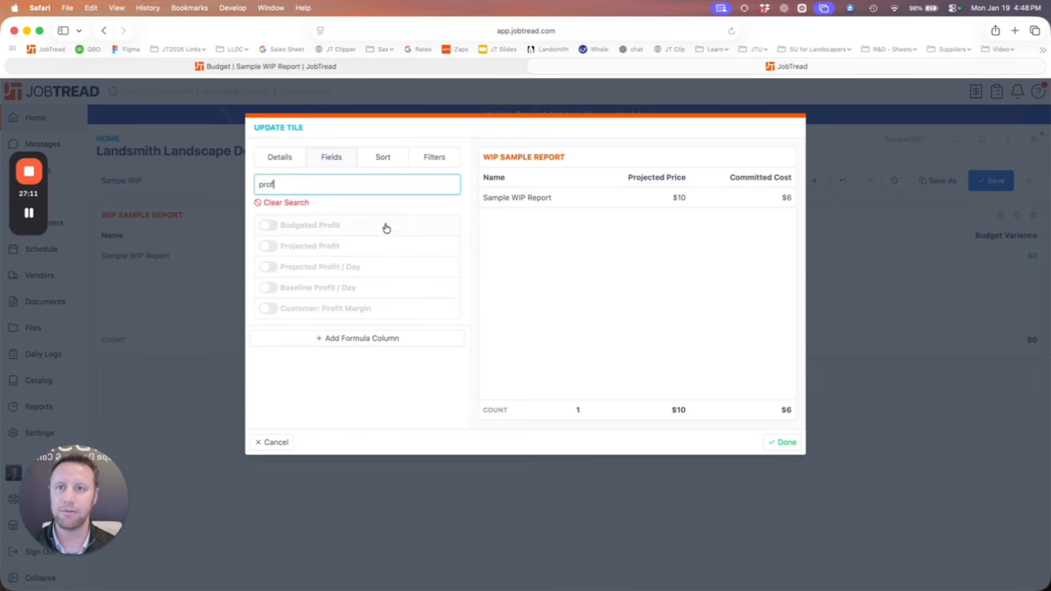
{"action": "left_click", "coordinate": [269, 225]}
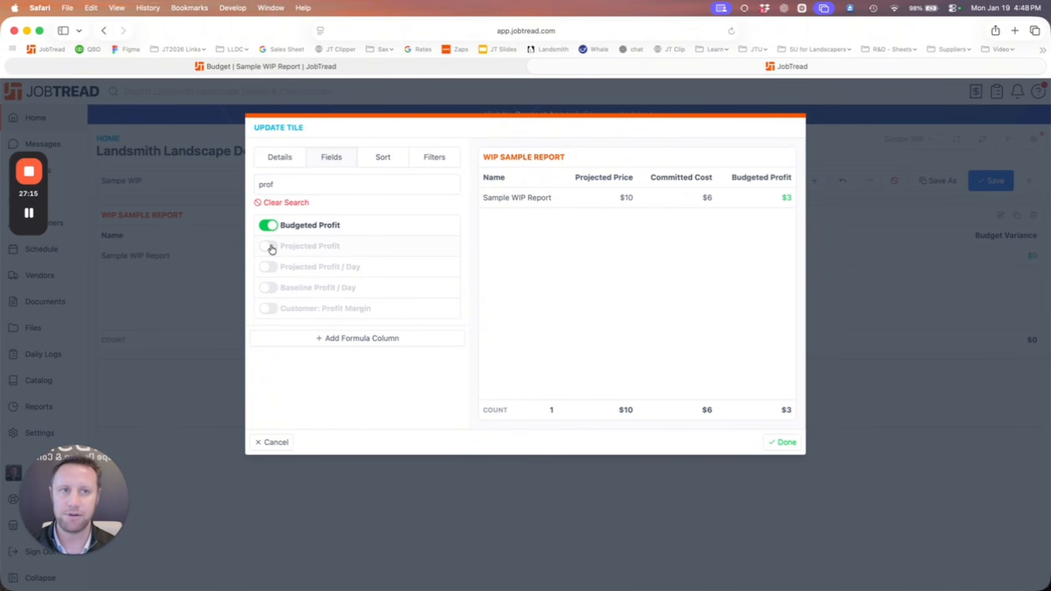
{"action": "left_click", "coordinate": [269, 247]}
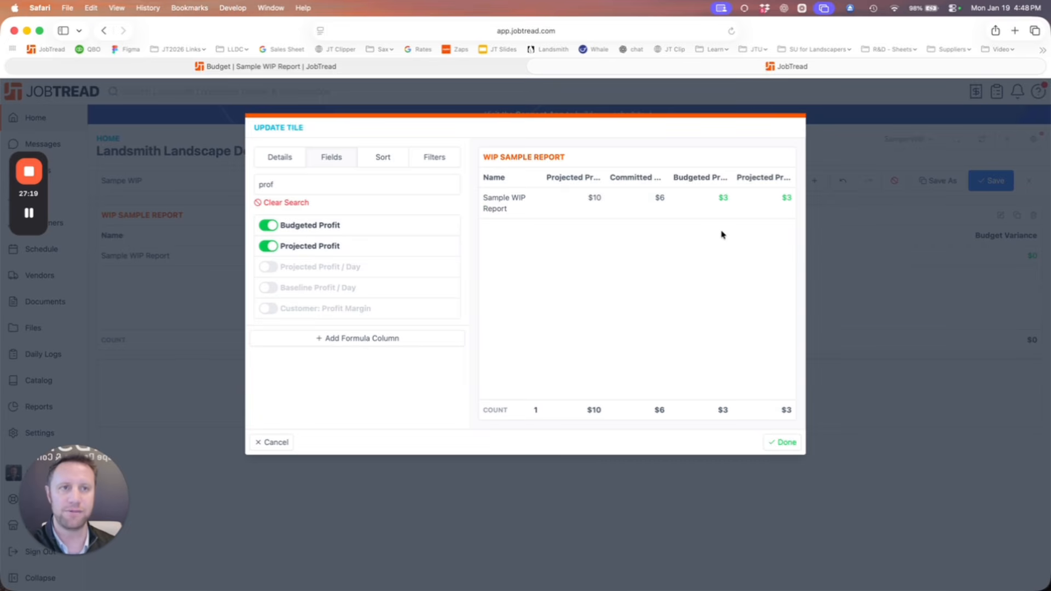
{"action": "left_click", "coordinate": [791, 442]}
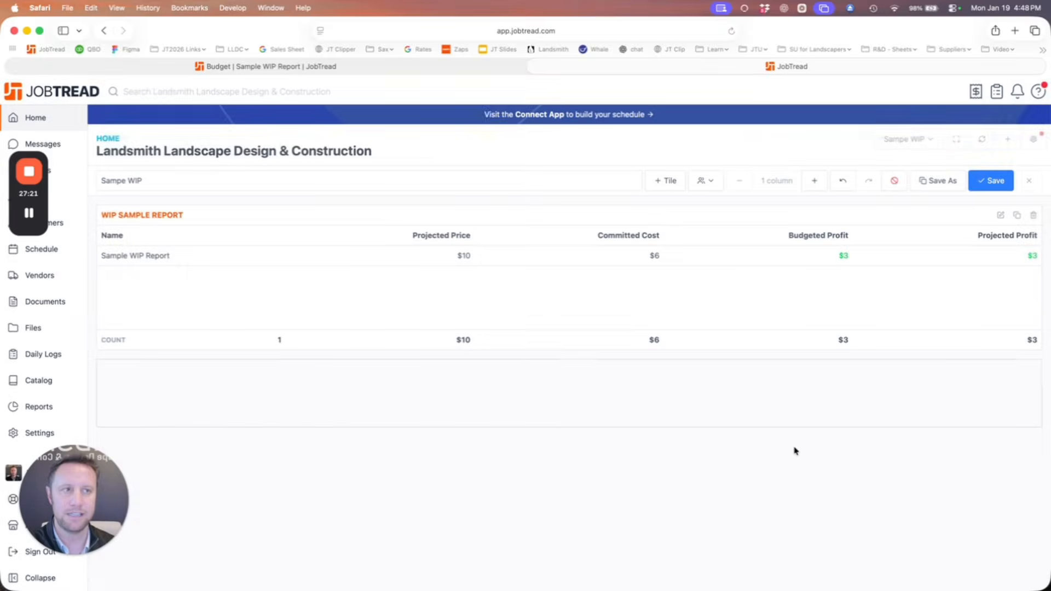
{"action": "left_click", "coordinate": [988, 181]}
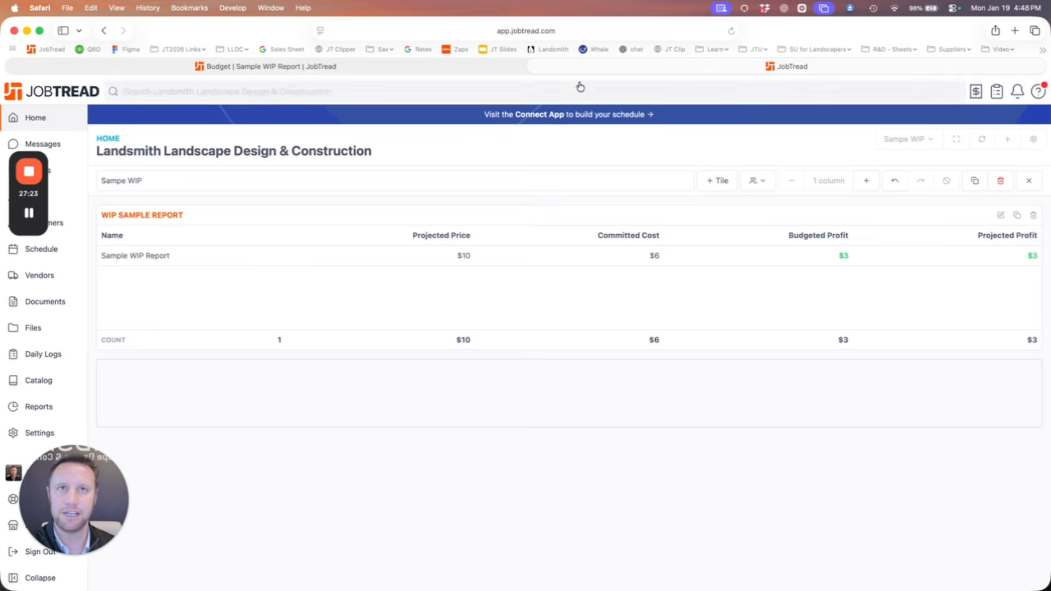
Review the sample job's budget in the Job Costing view and in the organization's Estimating - All view, including costs, prices and bid requests.
{"action": "left_click", "coordinate": [482, 65]}
{"action": "scroll", "coordinate": [564, 269], "scroll_direction": "right", "scroll_amount": 3}
{"action": "scroll", "coordinate": [565, 271], "scroll_direction": "left", "scroll_amount": 3}
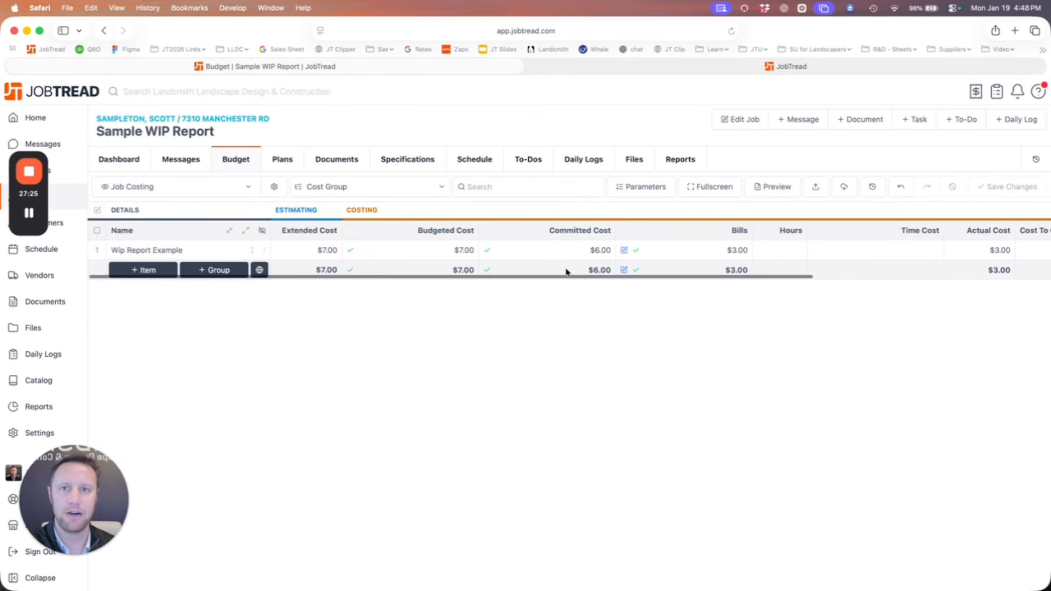
{"action": "left_click", "coordinate": [219, 186]}
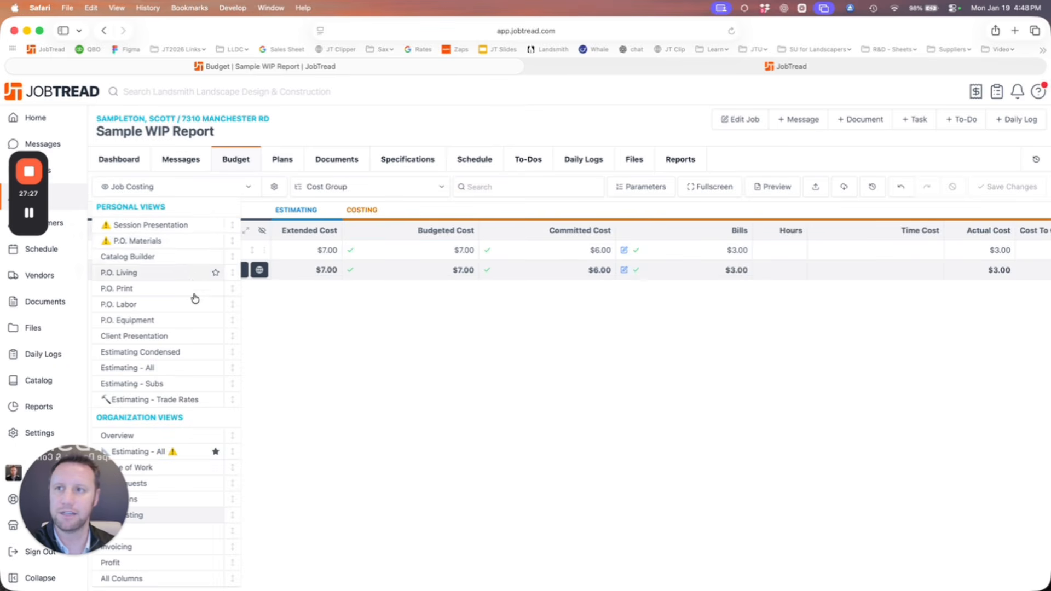
{"action": "left_click", "coordinate": [180, 451]}
{"action": "left_click", "coordinate": [564, 252]}
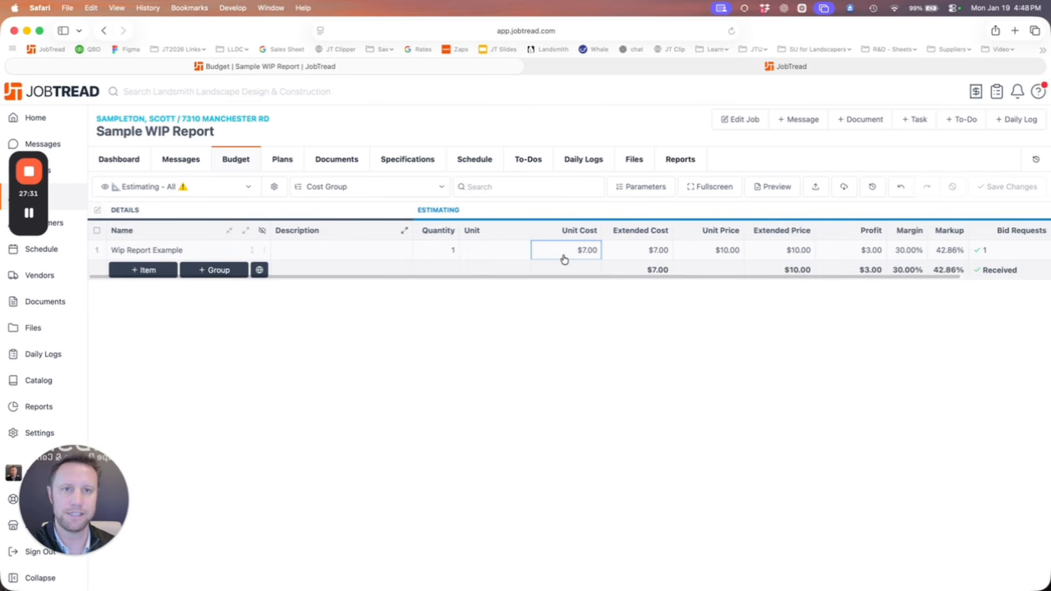
{"action": "scroll", "coordinate": [564, 259], "scroll_direction": "right", "scroll_amount": 3}
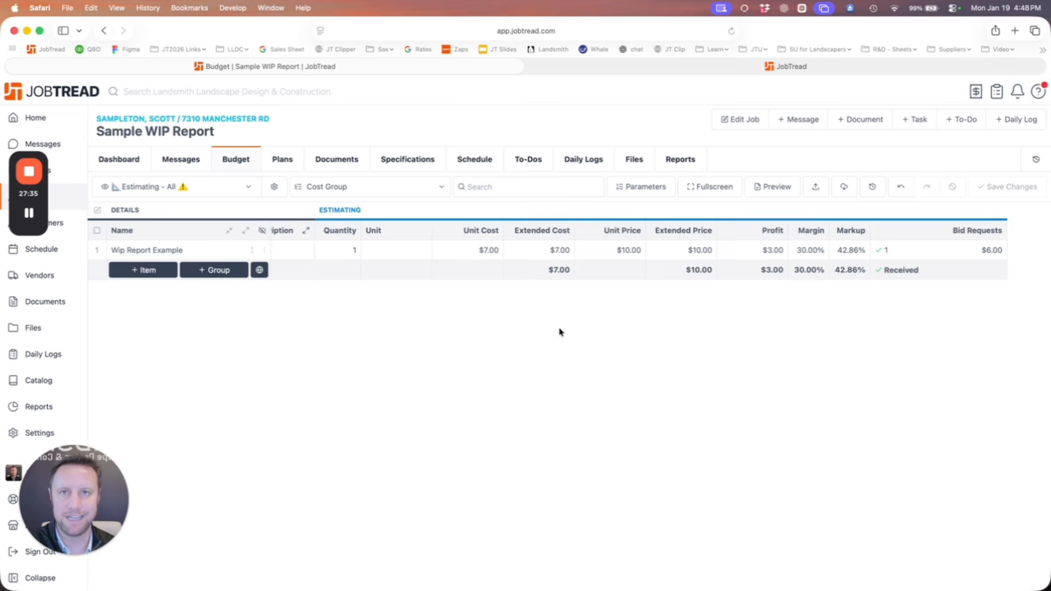
Return to the dashboard, reopen the WIP Sample Report tile's fields and remove the Projected Profit column.
{"action": "left_click", "coordinate": [589, 66]}
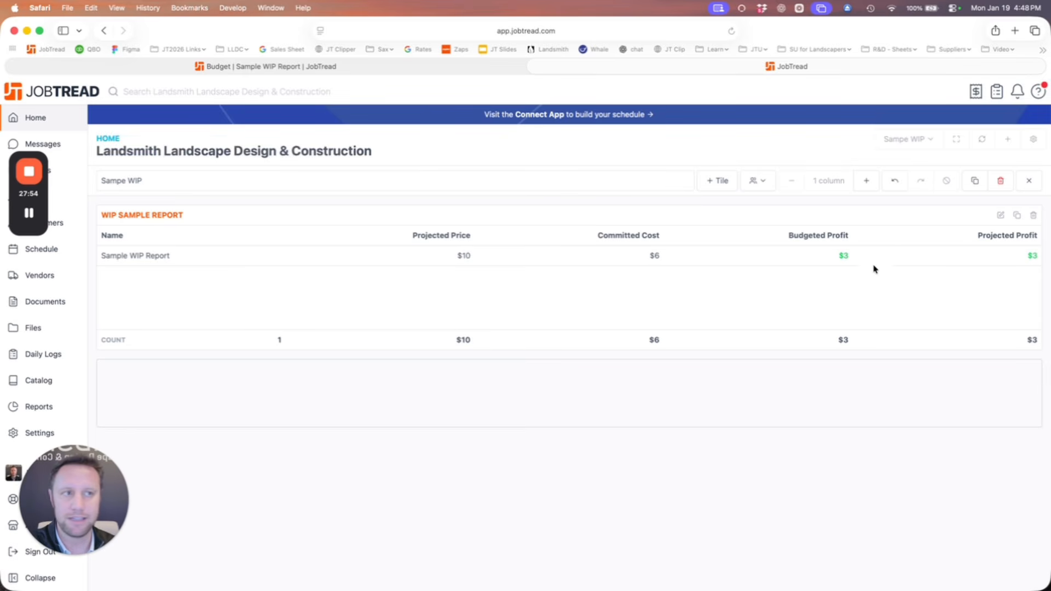
{"action": "left_click", "coordinate": [1000, 216]}
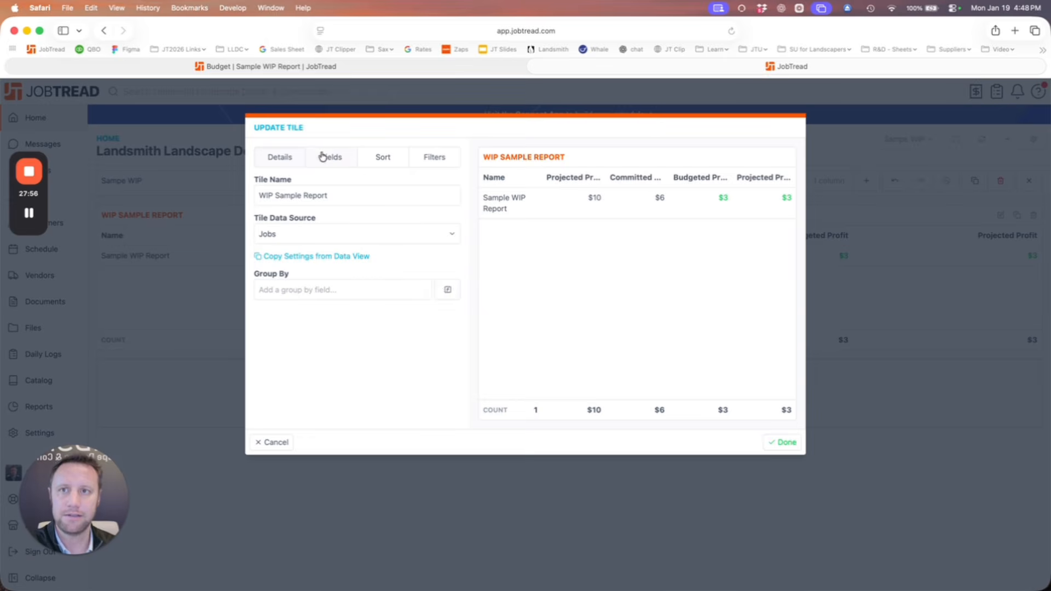
{"action": "left_click", "coordinate": [323, 157]}
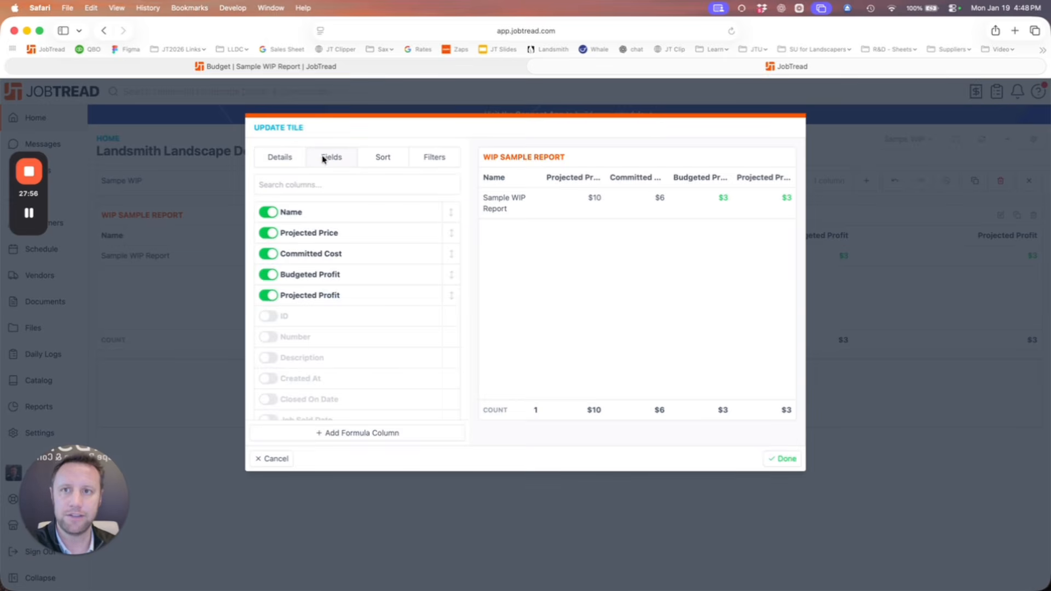
{"action": "left_click", "coordinate": [269, 296]}
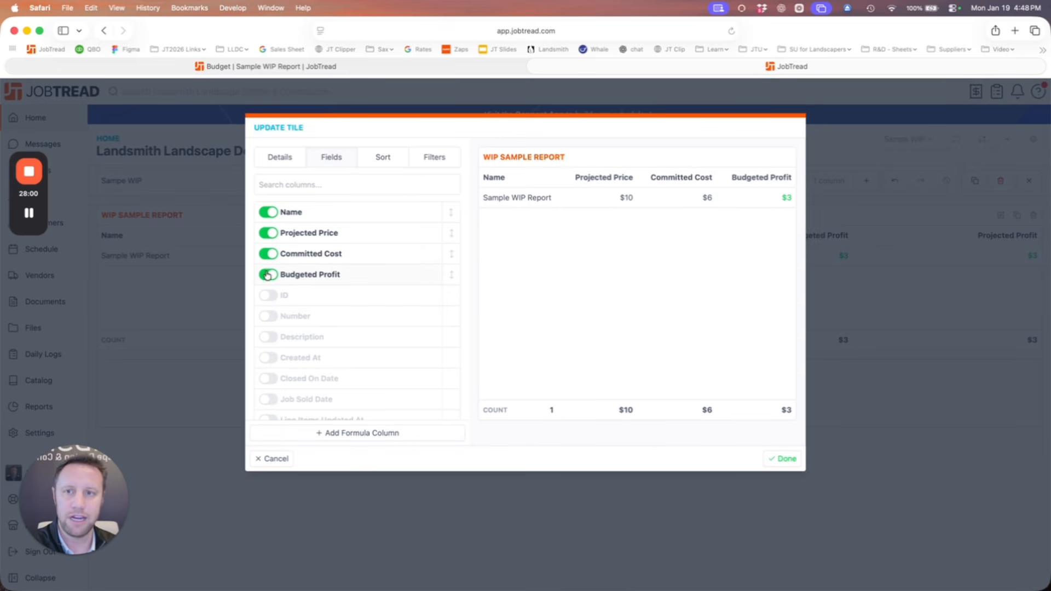
Add a formula column named Projected Profits with the Currency type.
{"action": "left_click", "coordinate": [350, 435]}
{"action": "left_click", "coordinate": [432, 176]}
{"action": "type", "text": "Projected Profits"}
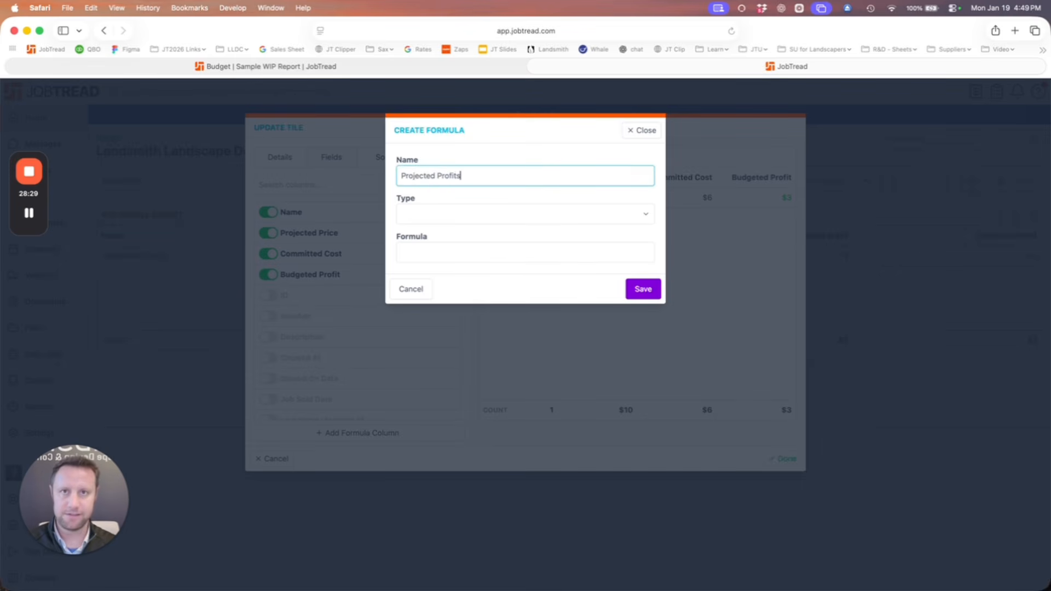
{"action": "left_click", "coordinate": [458, 213]}
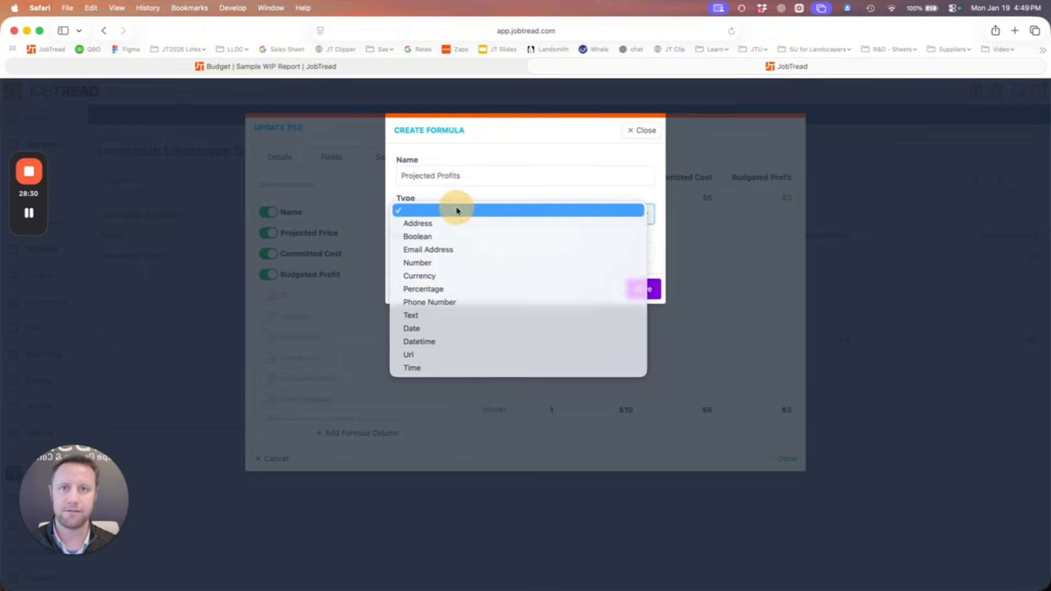
{"action": "left_click", "coordinate": [438, 275]}
Set the Projected Profits formula to {projectedPrice}-{committedCost} and save the column.
{"action": "left_click", "coordinate": [439, 253]}
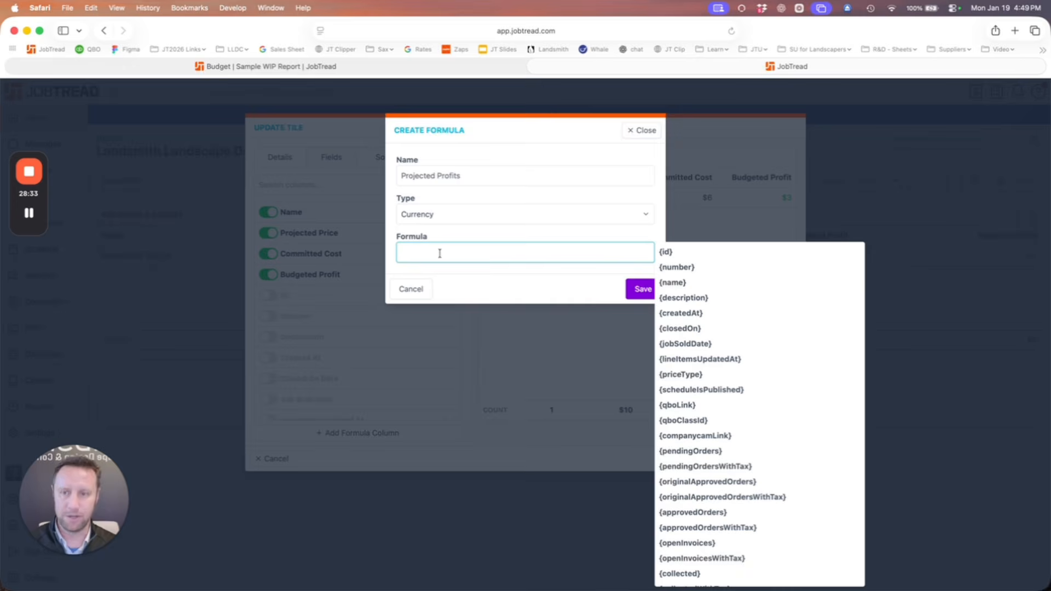
{"action": "type", "text": "price"}
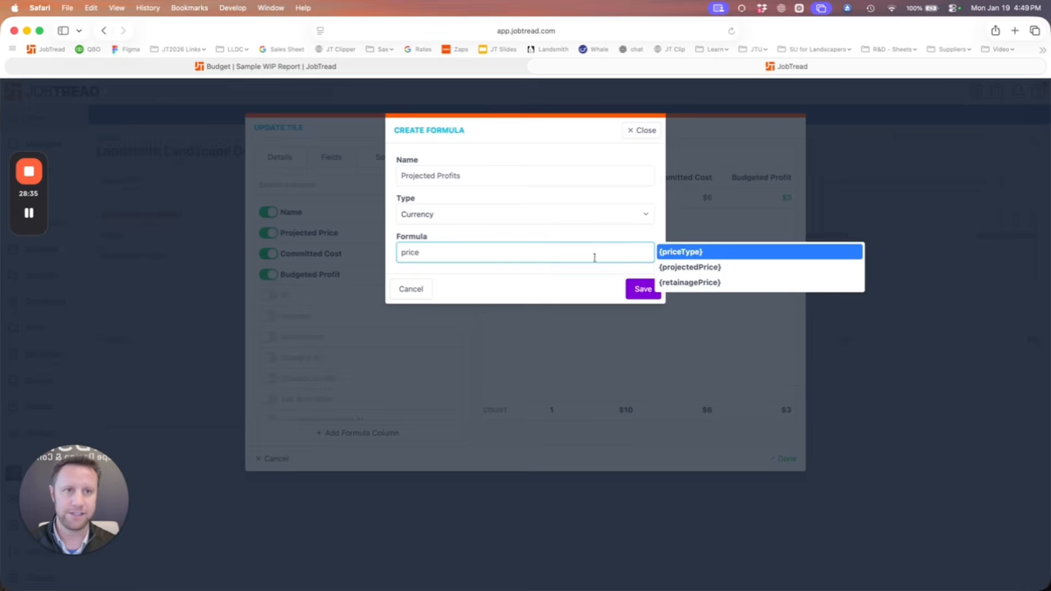
{"action": "left_click", "coordinate": [724, 267]}
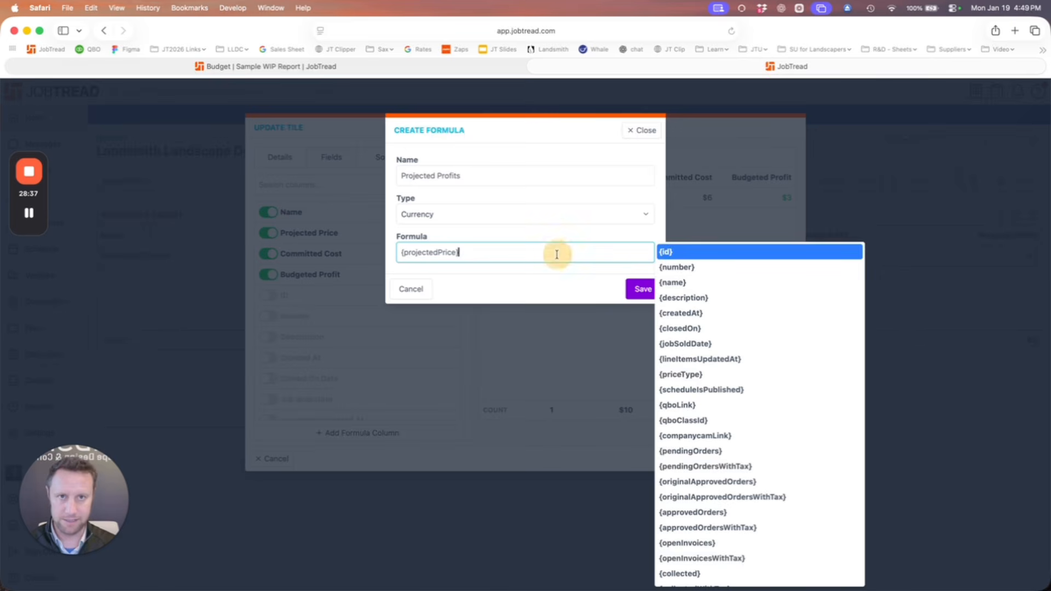
{"action": "type", "text": "-comm"}
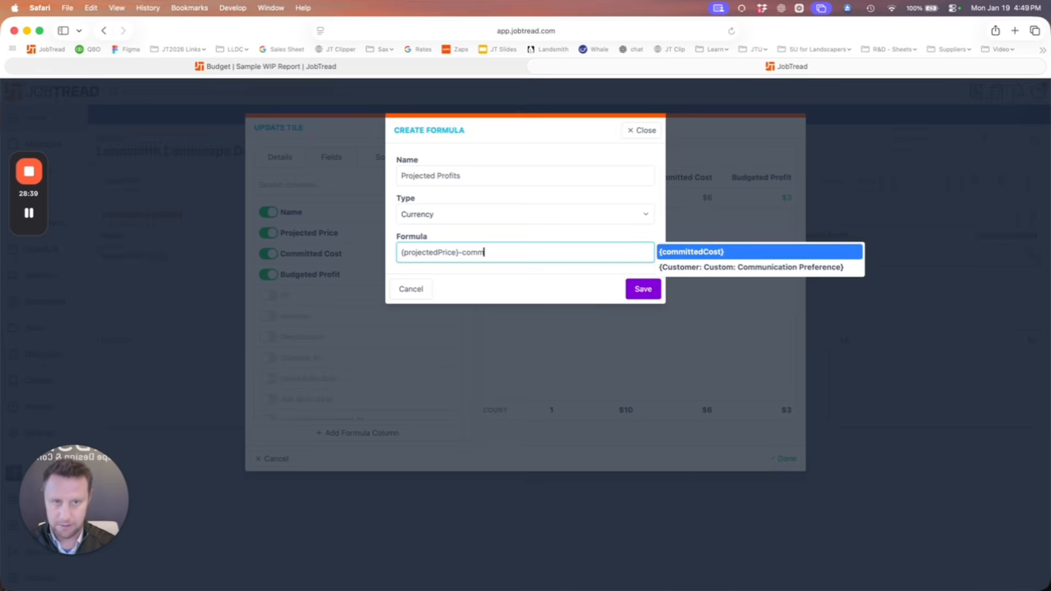
{"action": "left_click", "coordinate": [760, 254]}
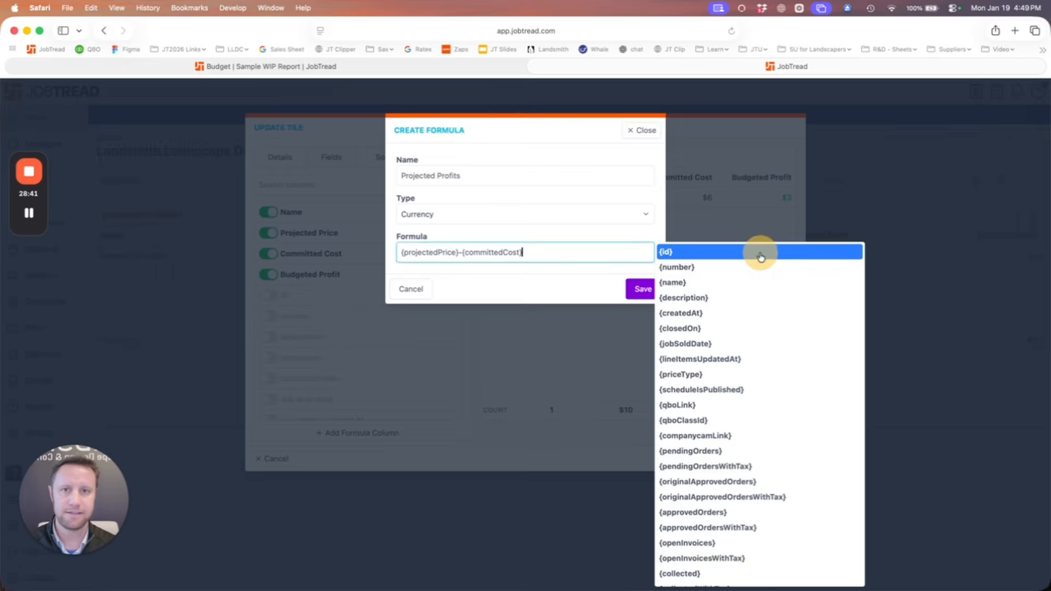
{"action": "left_click", "coordinate": [642, 285]}
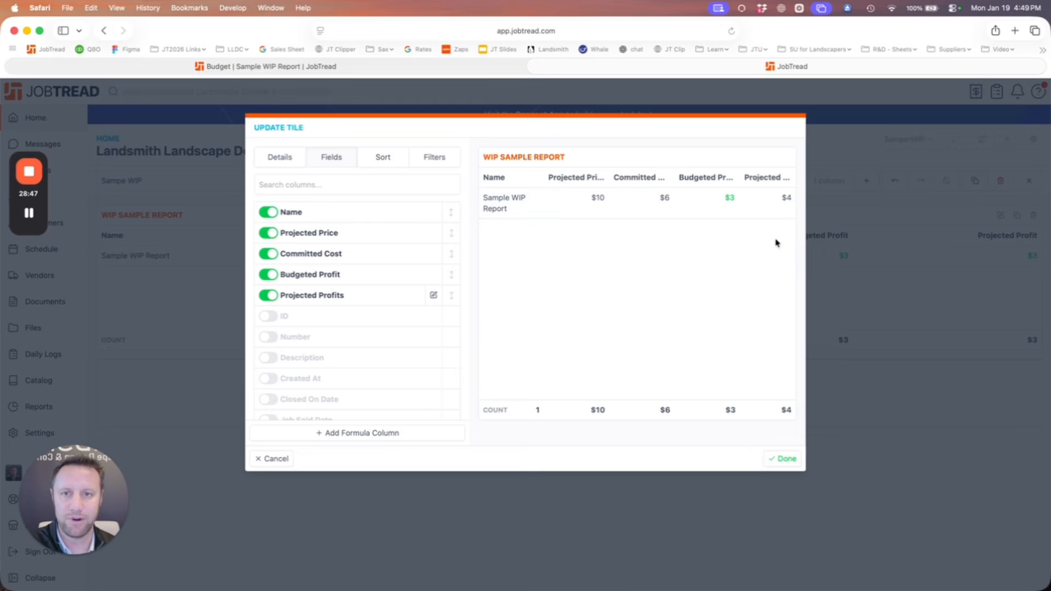
Move the Projected Profits column ahead of Budgeted Profit and finish the tile.
{"action": "left_click_drag", "start_coordinate": [451, 297], "coordinate": [446, 272]}
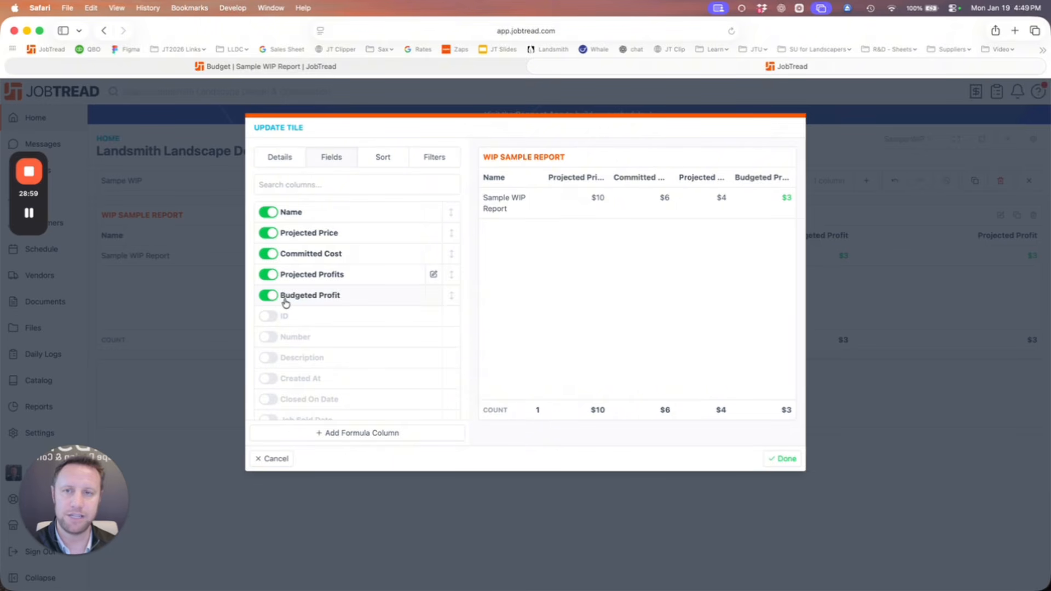
{"action": "left_click", "coordinate": [792, 458]}
Examine the sample job's budget in the Job Costing view, comparing its Cost To Complete, Final and Projected Cost columns.
{"action": "left_click", "coordinate": [422, 68]}
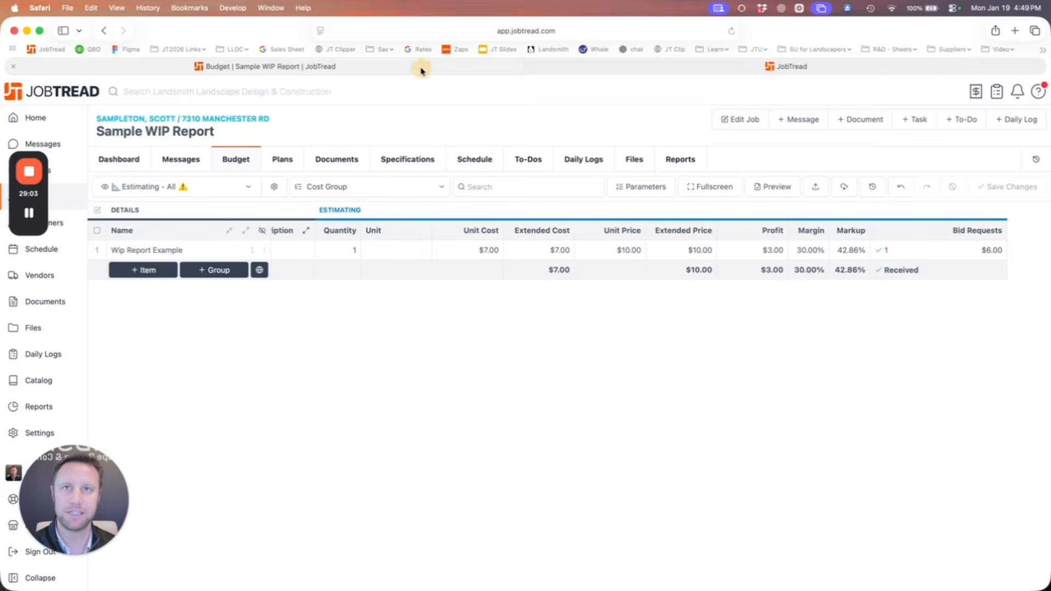
{"action": "left_click", "coordinate": [249, 188]}
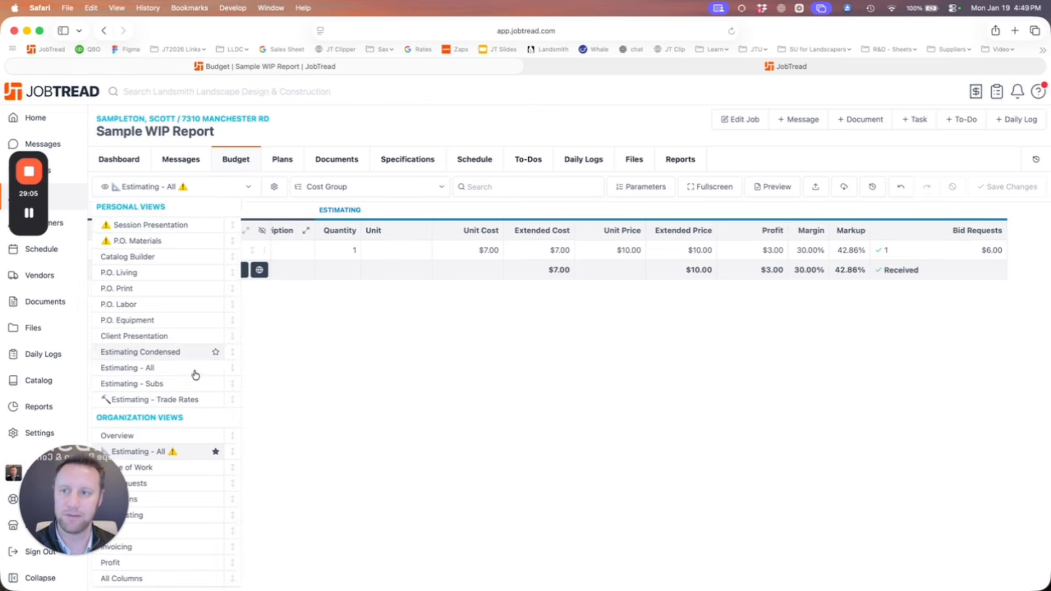
{"action": "scroll", "coordinate": [195, 374], "scroll_direction": "down", "scroll_amount": 1}
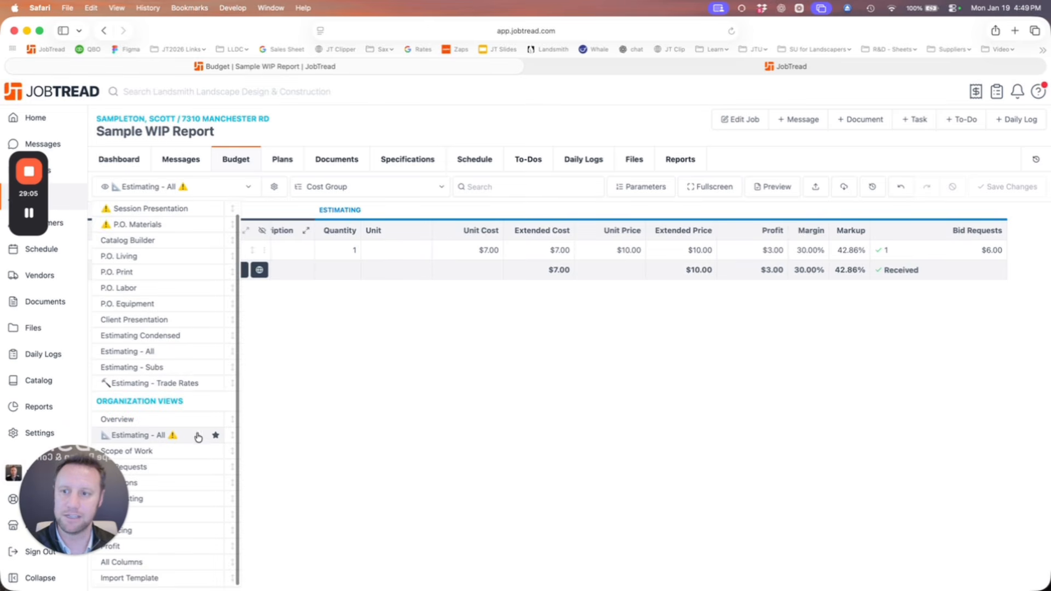
{"action": "left_click", "coordinate": [194, 499]}
{"action": "scroll", "coordinate": [898, 263], "scroll_direction": "right", "scroll_amount": 5}
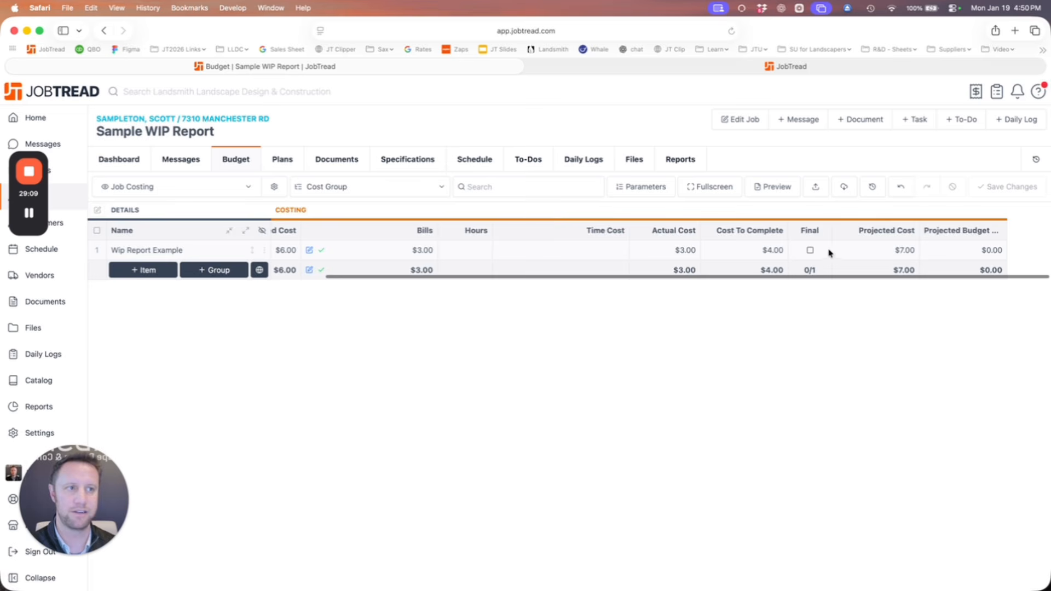
{"action": "left_click", "coordinate": [830, 253]}
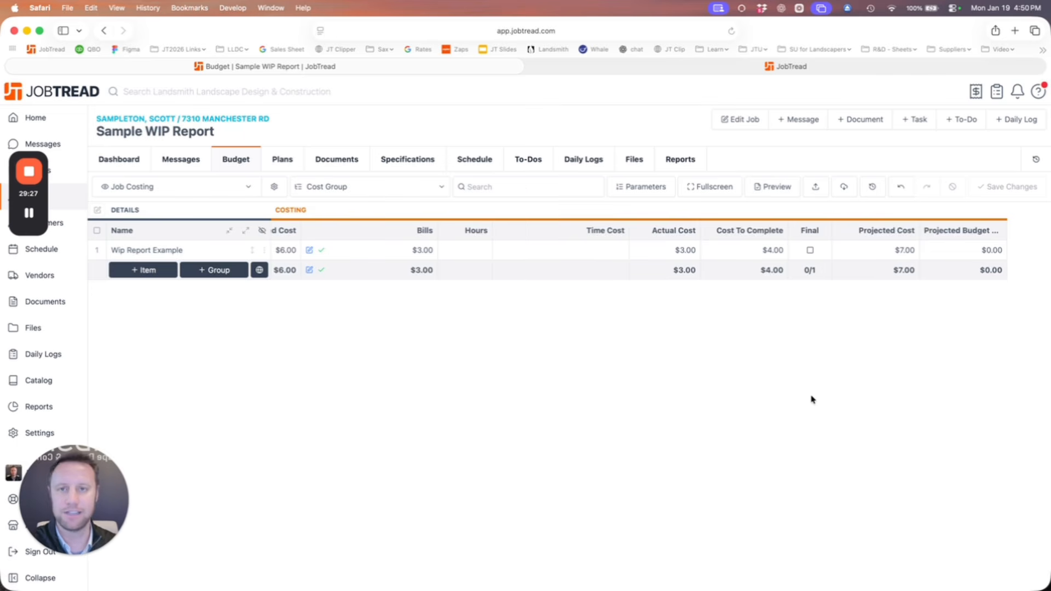
Return to the dashboard, remove the Budgeted Profit column from the WIP Sample Report tile and save the dashboard.
{"action": "left_click", "coordinate": [621, 65]}
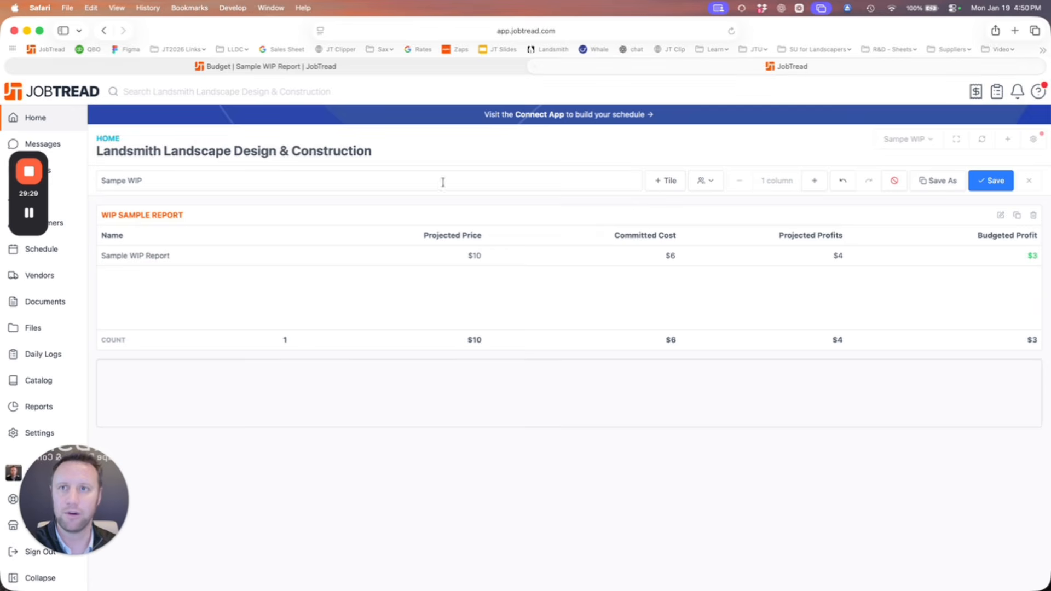
{"action": "left_click", "coordinate": [1002, 216]}
{"action": "left_click", "coordinate": [320, 161]}
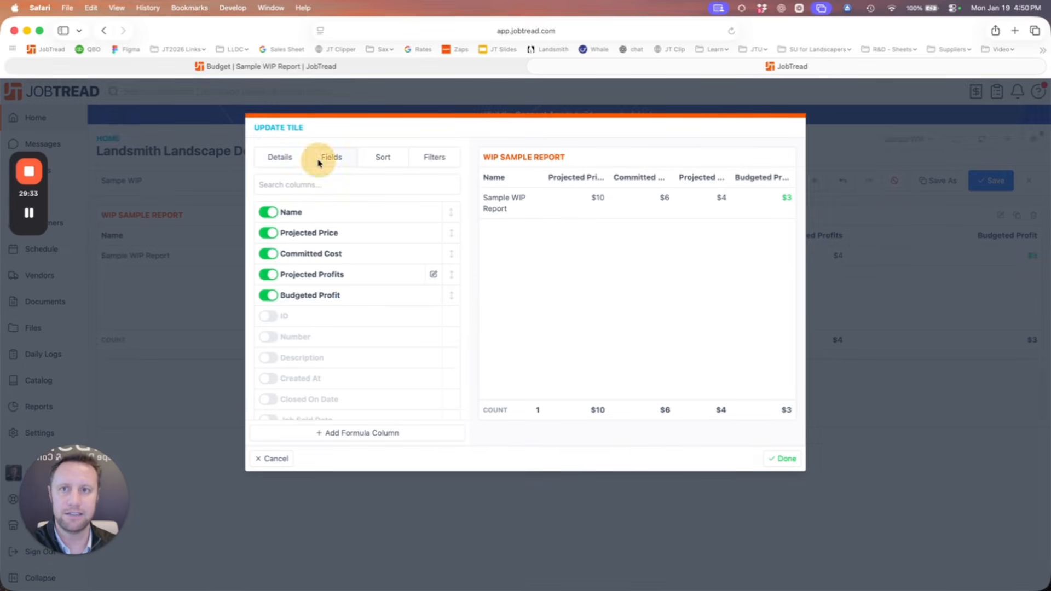
{"action": "left_click", "coordinate": [269, 295]}
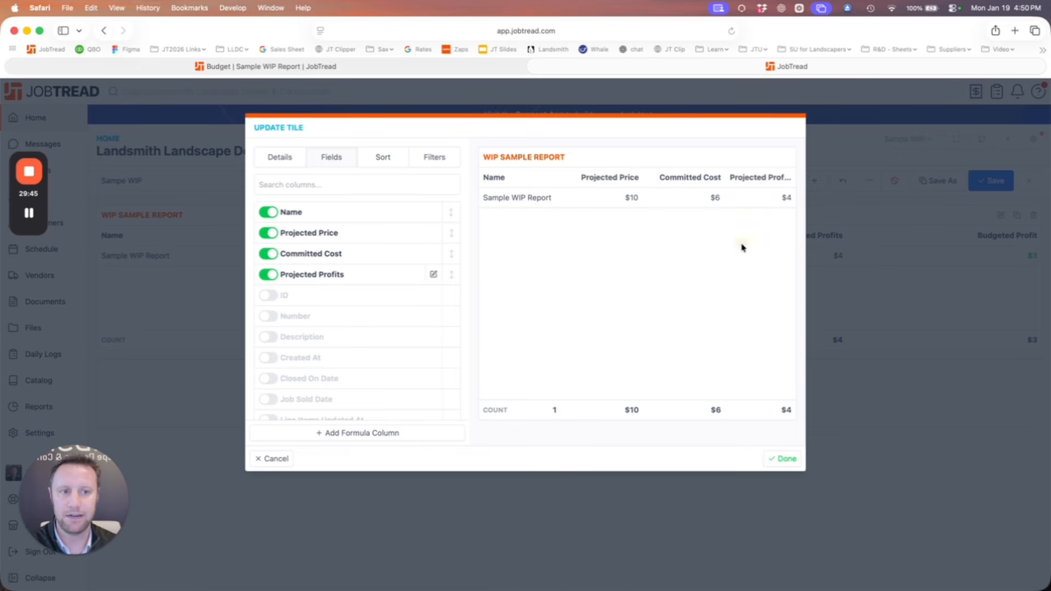
{"action": "left_click", "coordinate": [782, 460]}
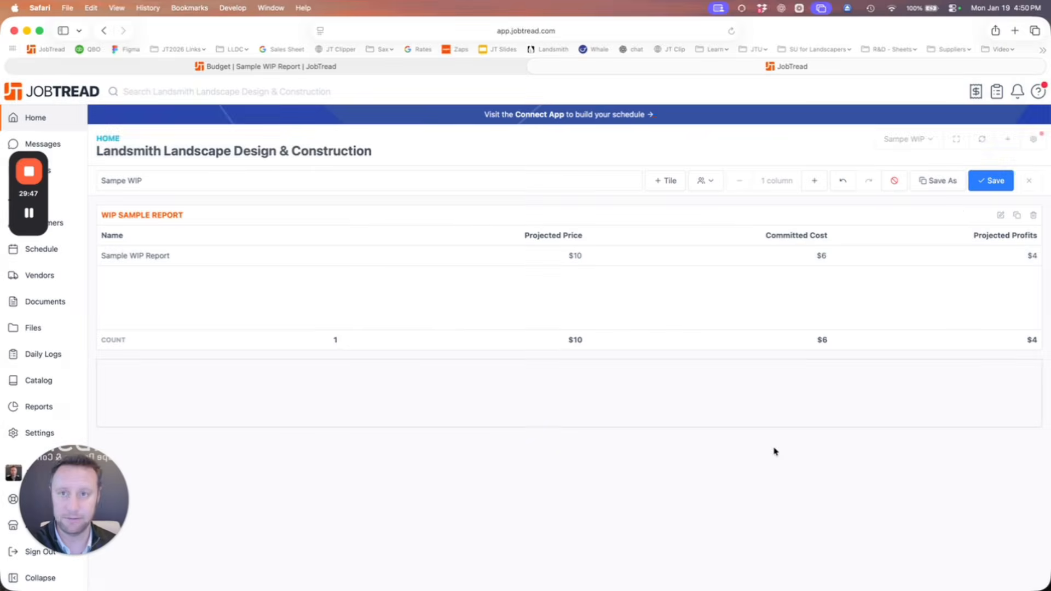
{"action": "left_click", "coordinate": [992, 180]}
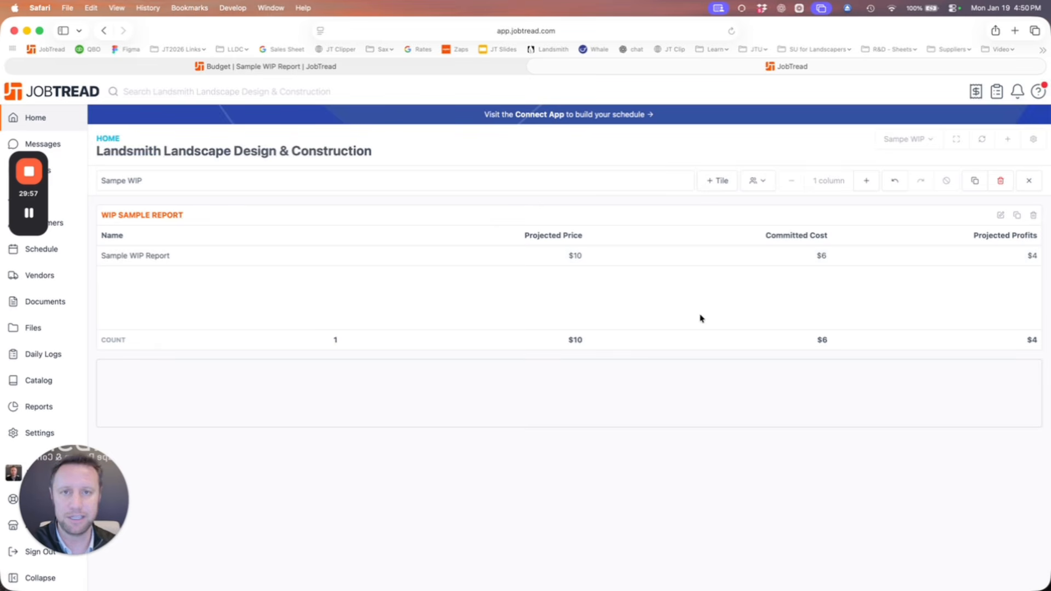
Add a Currency formula column named "Sold IN" to the WIP Sample Report tile.
{"action": "left_click", "coordinate": [1001, 216]}
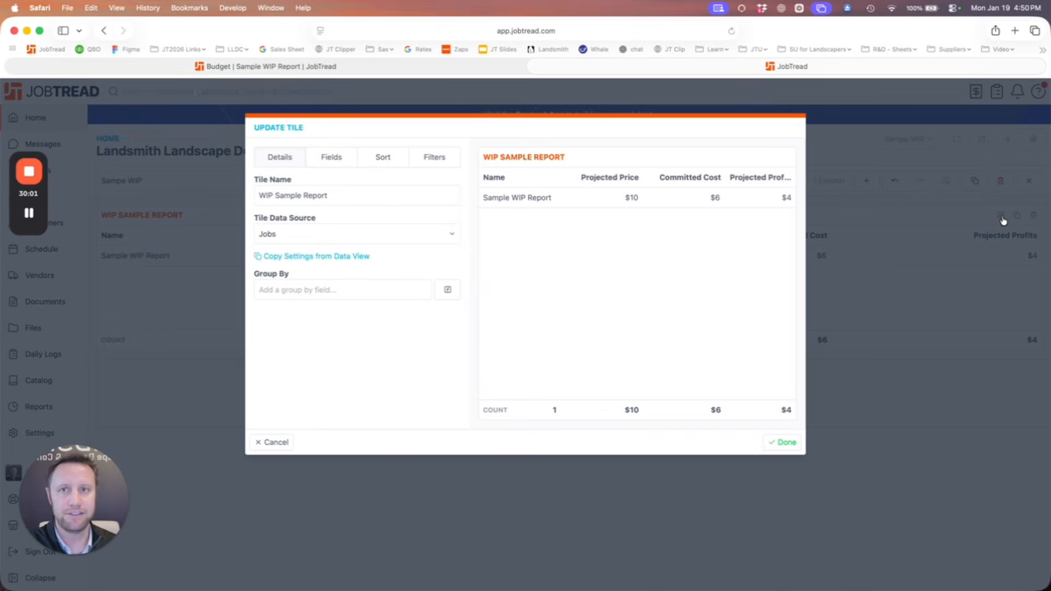
{"action": "left_click", "coordinate": [344, 164]}
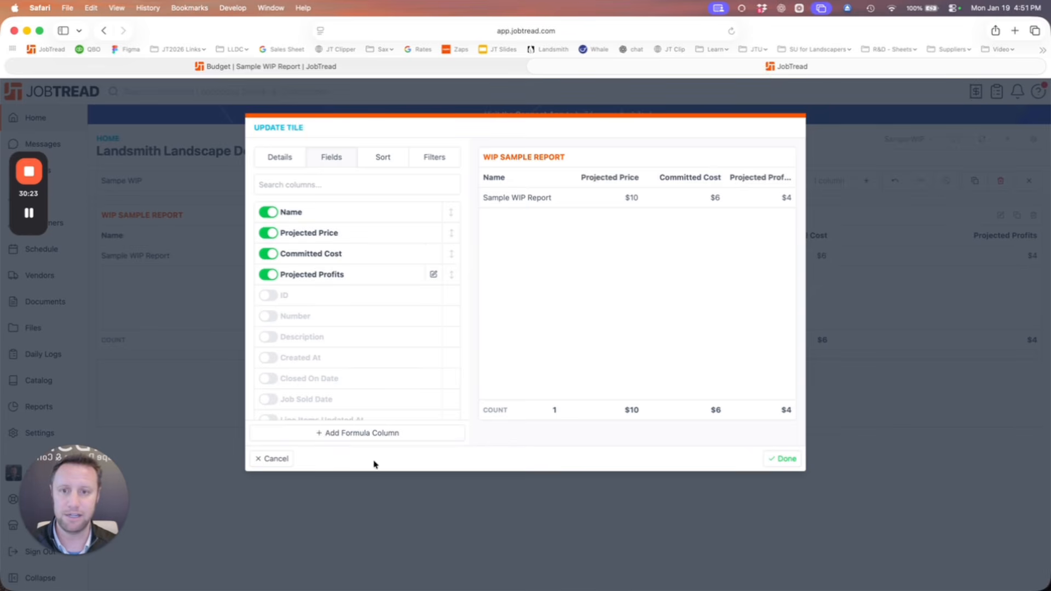
{"action": "left_click", "coordinate": [375, 436]}
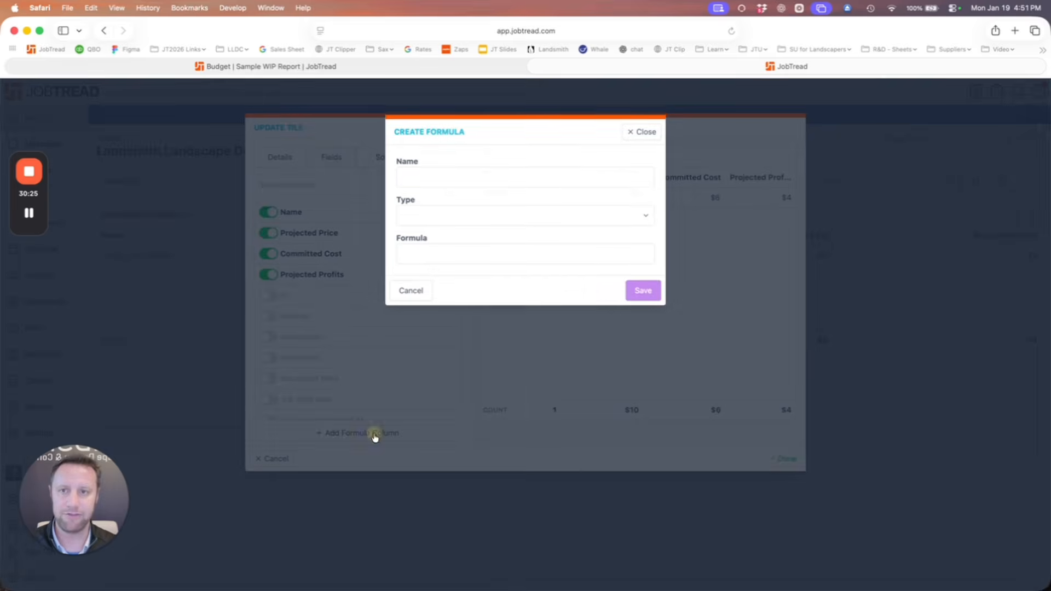
{"action": "left_click", "coordinate": [453, 174]}
{"action": "type", "text": "Sold IN"}
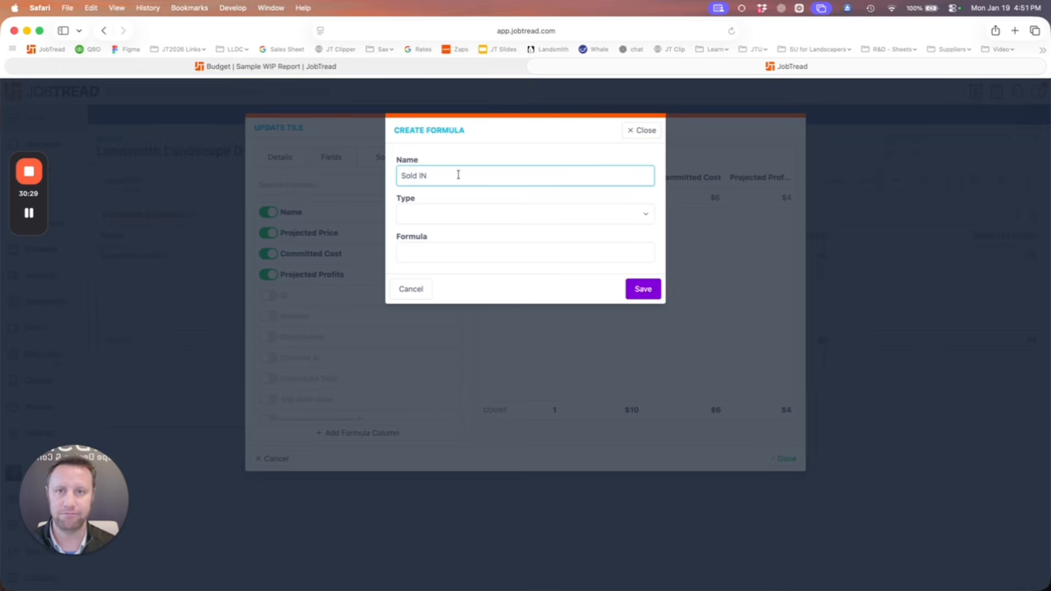
{"action": "left_click", "coordinate": [502, 213]}
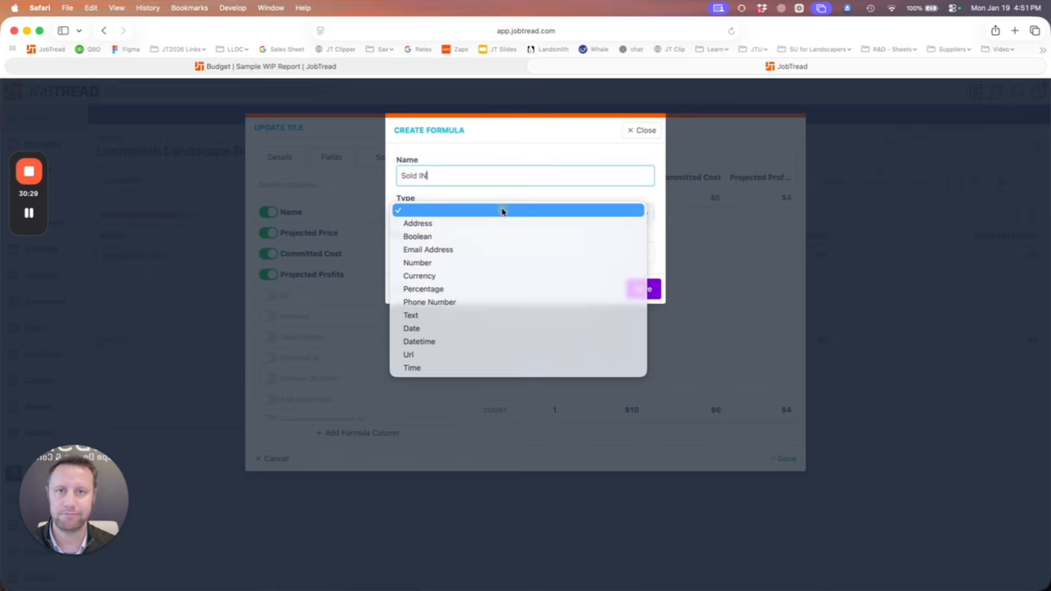
{"action": "left_click", "coordinate": [487, 277]}
Save the Sold IN column with the formula {projectedPrice} and place it after Name as a replacement for the Projected Price column.
{"action": "left_click", "coordinate": [421, 251]}
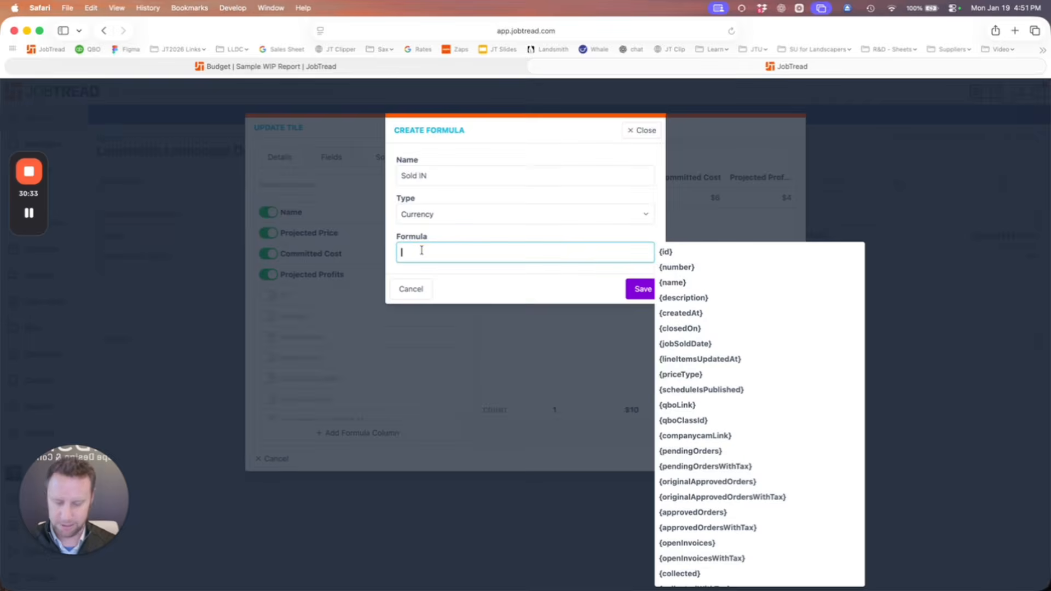
{"action": "type", "text": "pro"}
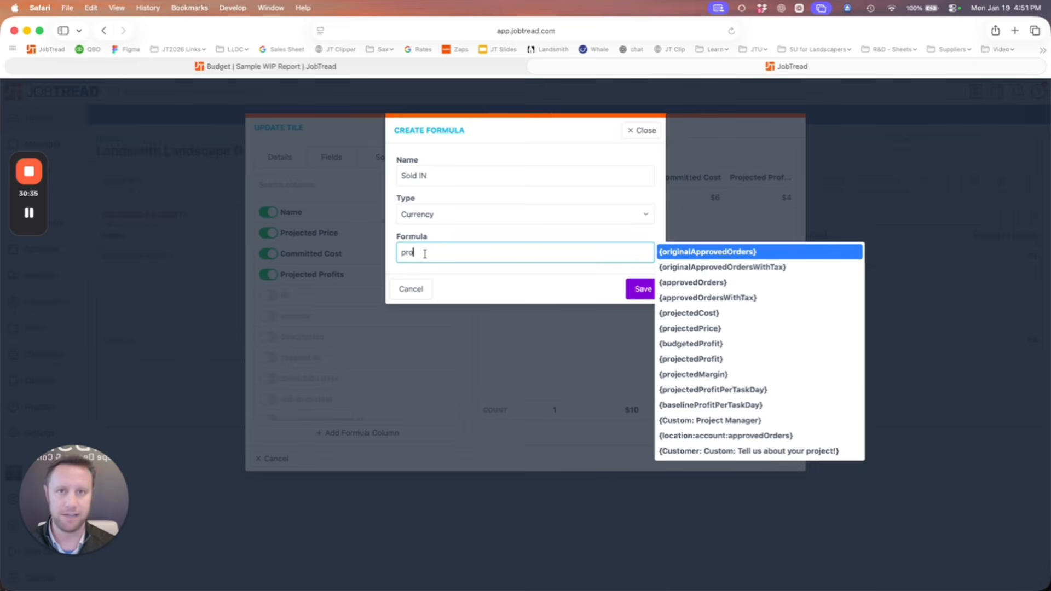
{"action": "type", "text": "ject"}
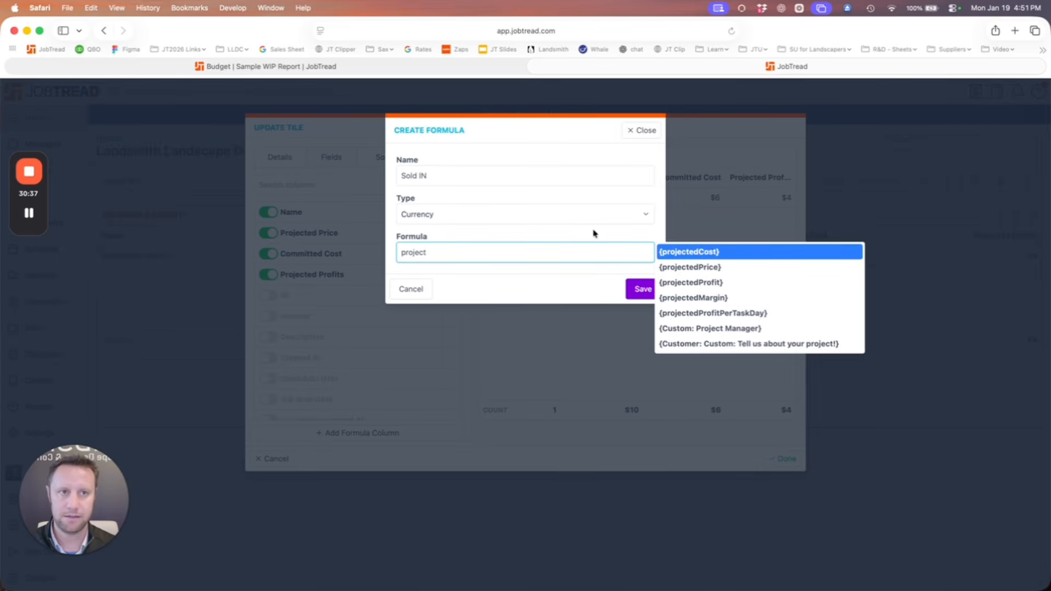
{"action": "left_click", "coordinate": [731, 267]}
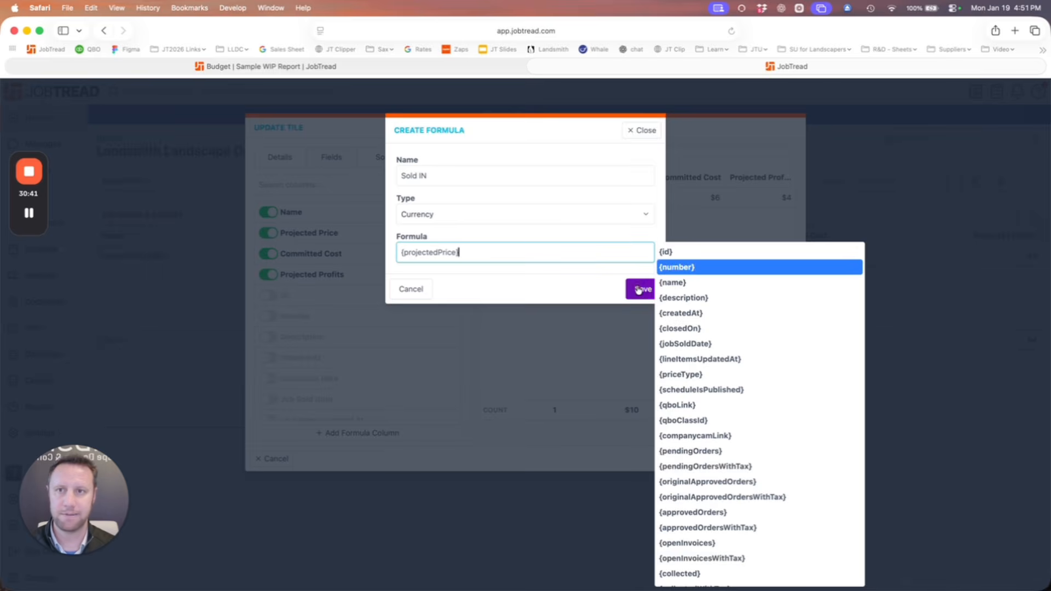
{"action": "left_click", "coordinate": [638, 290]}
{"action": "left_click_drag", "start_coordinate": [452, 295], "coordinate": [434, 229]}
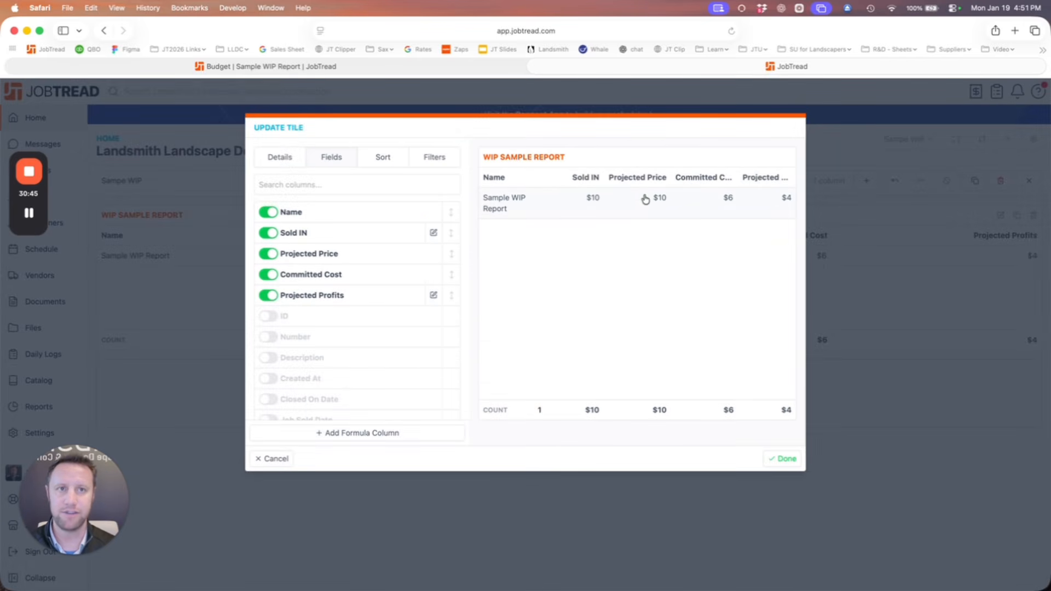
{"action": "left_click", "coordinate": [281, 256]}
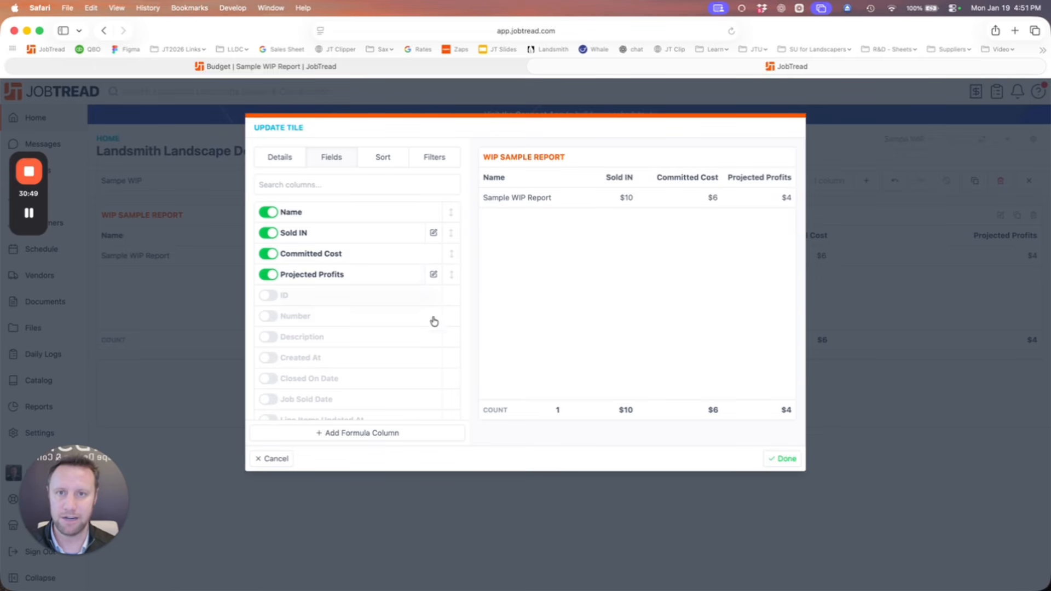
Add another Currency formula column to the tile, named "Sold OUT".
{"action": "left_click", "coordinate": [409, 435]}
{"action": "left_click", "coordinate": [456, 173]}
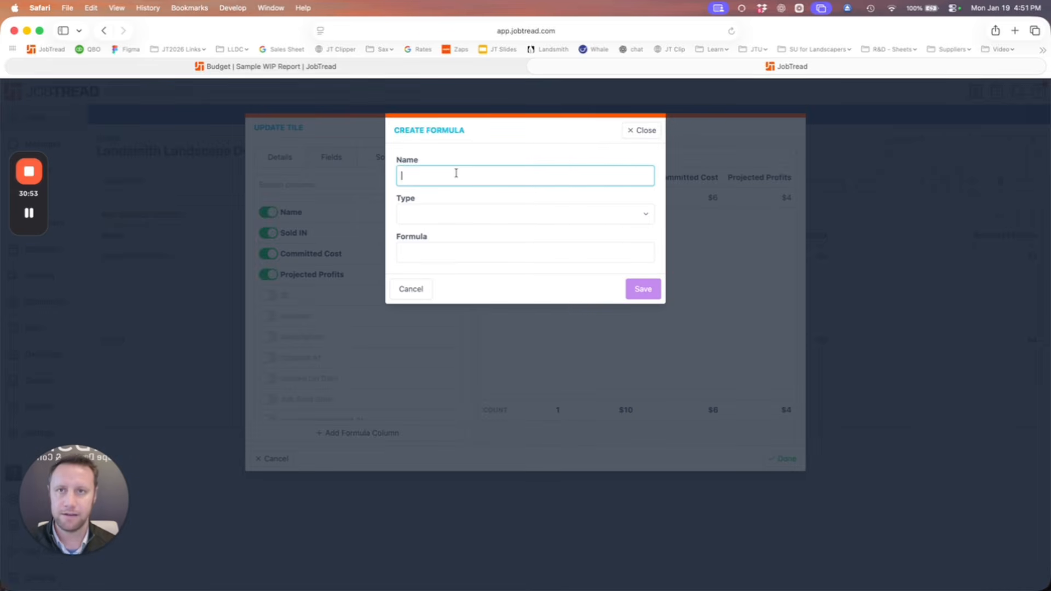
{"action": "type", "text": "Sold O"}
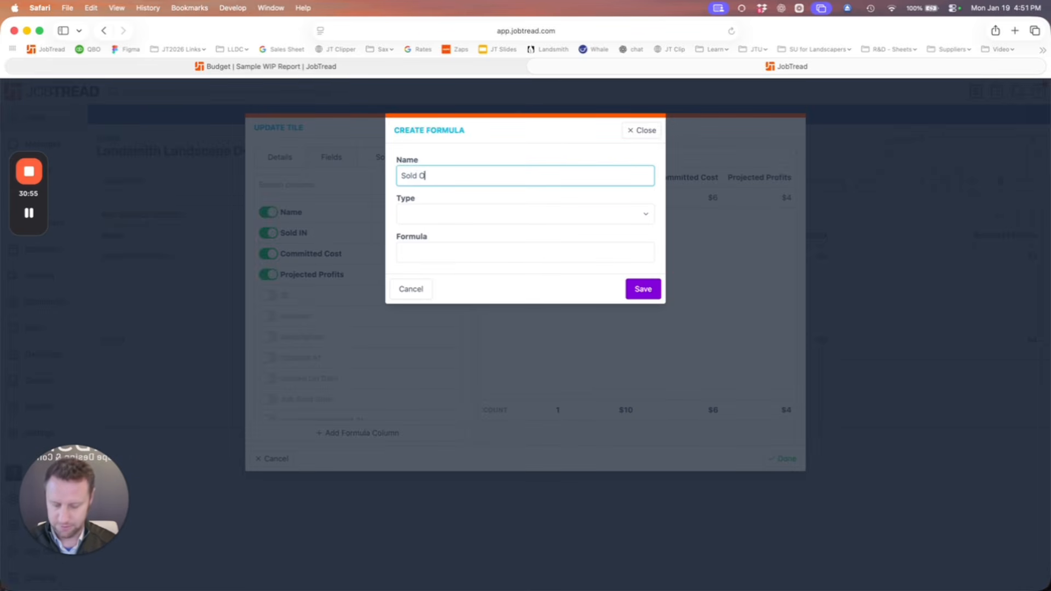
{"action": "type", "text": "UT"}
{"action": "left_click", "coordinate": [469, 213]}
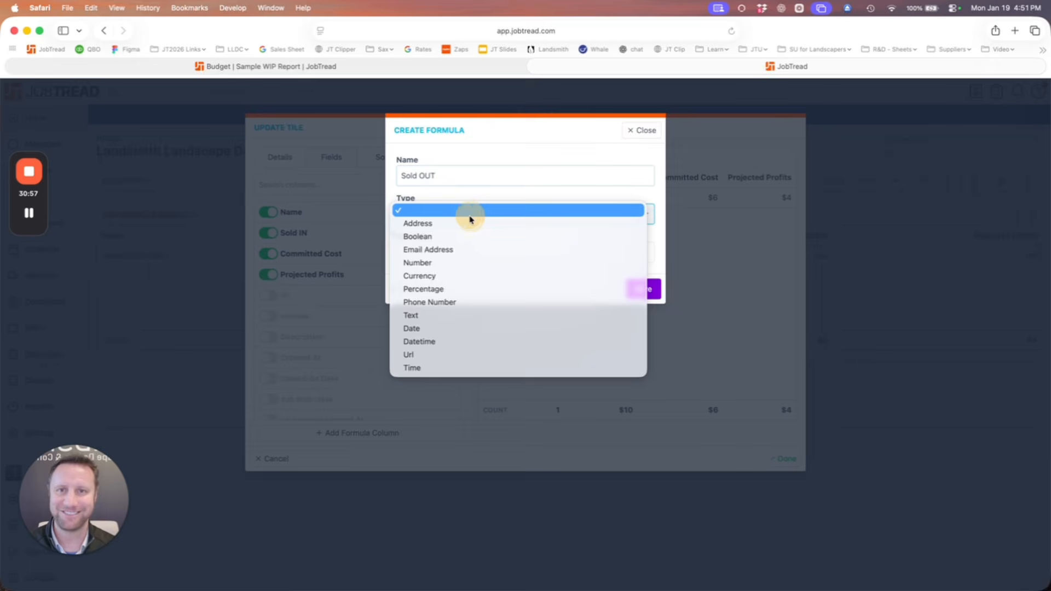
{"action": "left_click", "coordinate": [440, 276]}
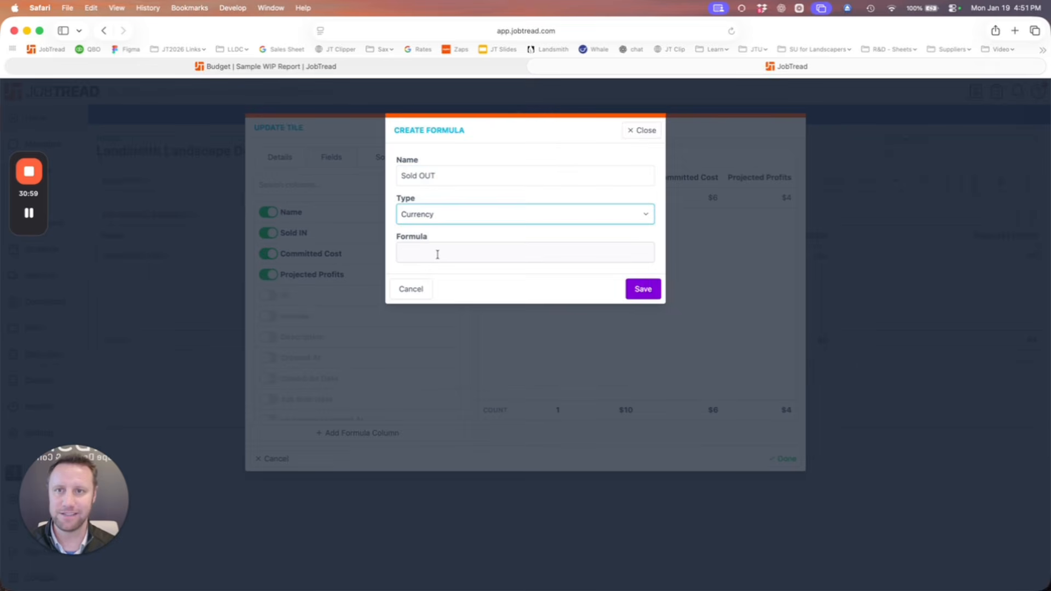
Save the Sold OUT column with the formula {committedCost} and place it after Sold IN as a replacement for the Committed Cost column.
{"action": "left_click", "coordinate": [438, 255]}
{"action": "type", "text": "comm"}
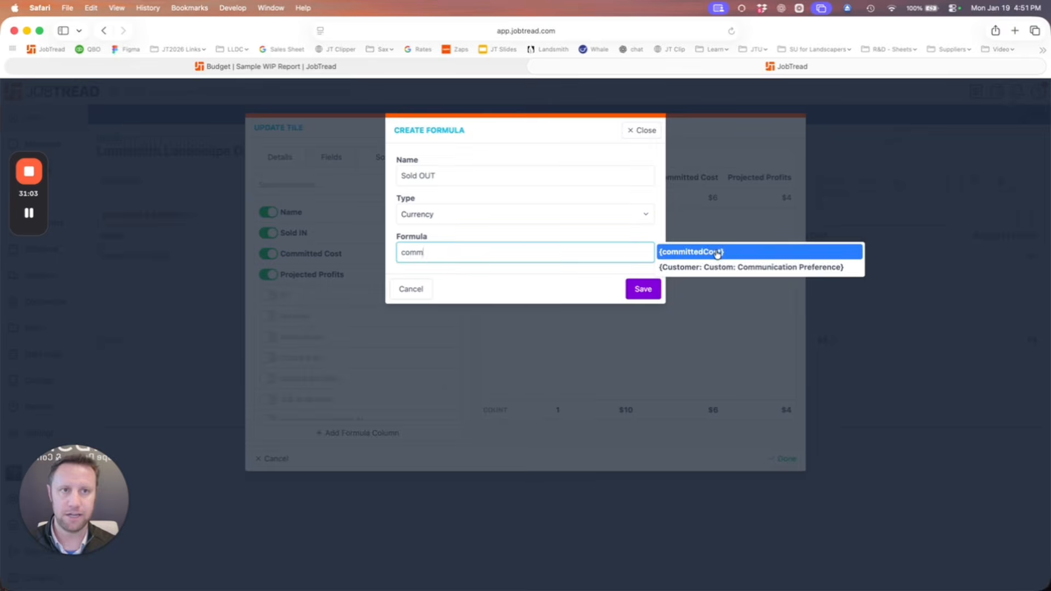
{"action": "left_click", "coordinate": [717, 252]}
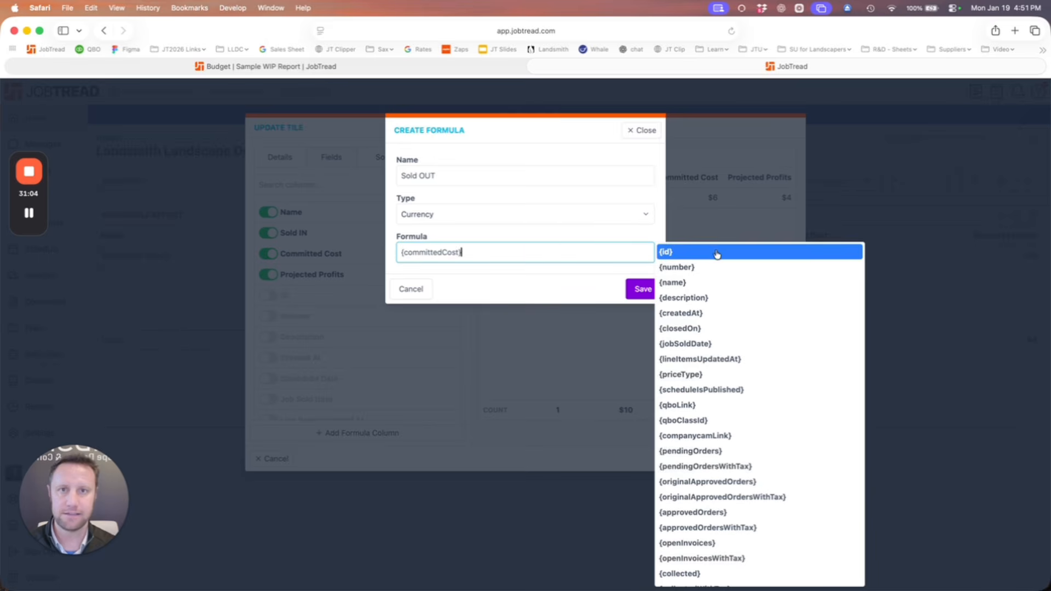
{"action": "left_click", "coordinate": [640, 289]}
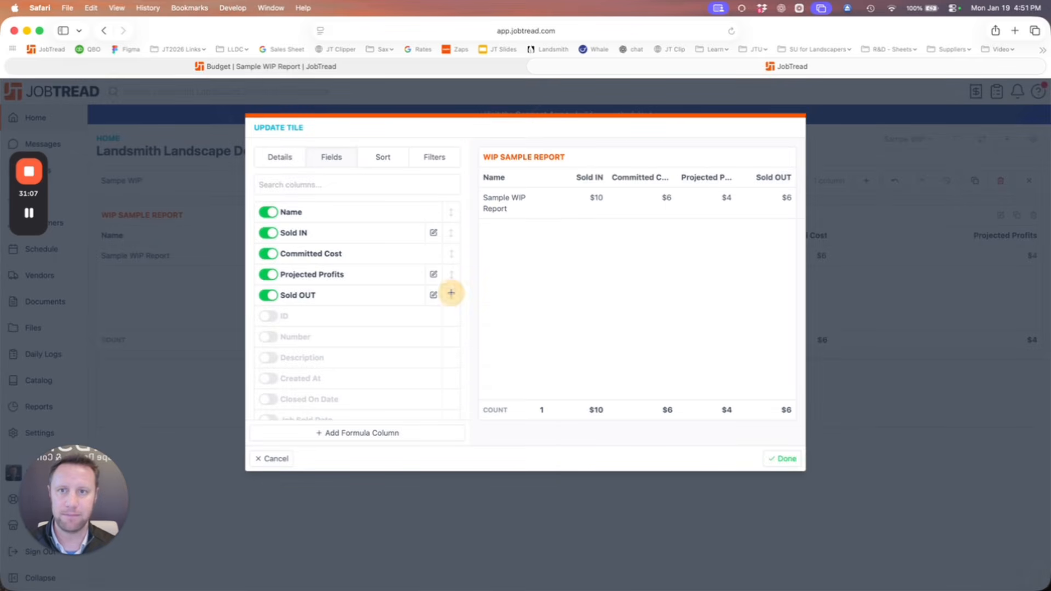
{"action": "left_click_drag", "start_coordinate": [451, 294], "coordinate": [442, 256]}
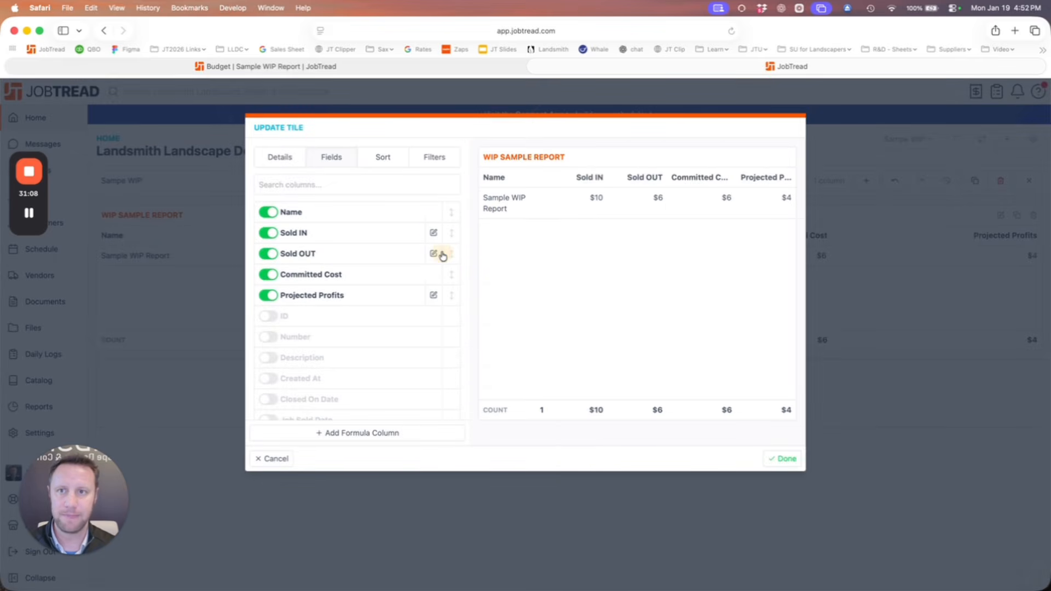
{"action": "left_click", "coordinate": [270, 275]}
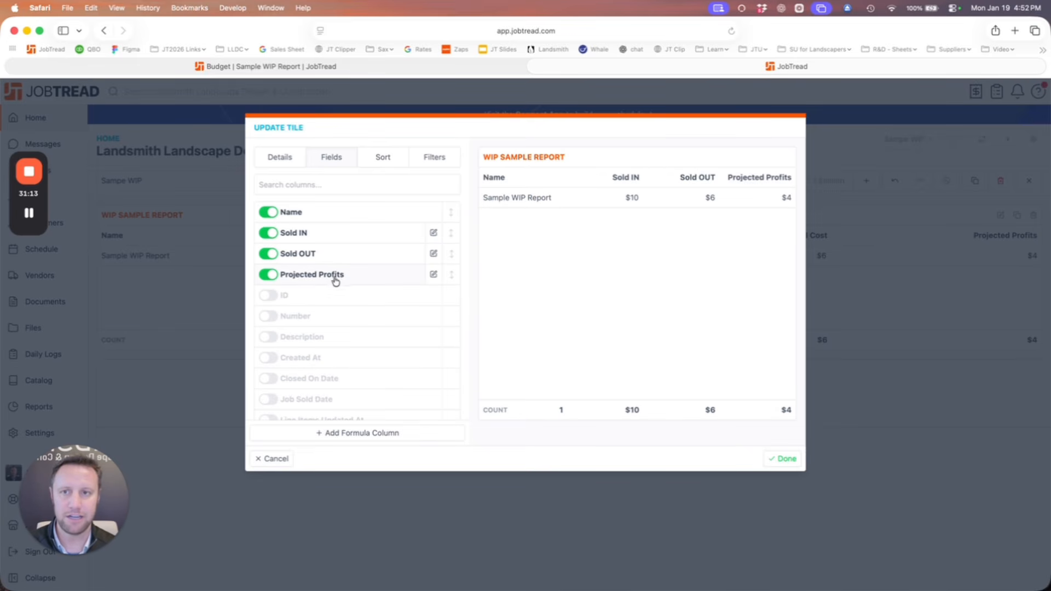
Rename the Projected Profits formula column as "Sold DIFF" and save it.
{"action": "left_click", "coordinate": [434, 275]}
{"action": "left_click_drag", "start_coordinate": [471, 176], "coordinate": [402, 174]}
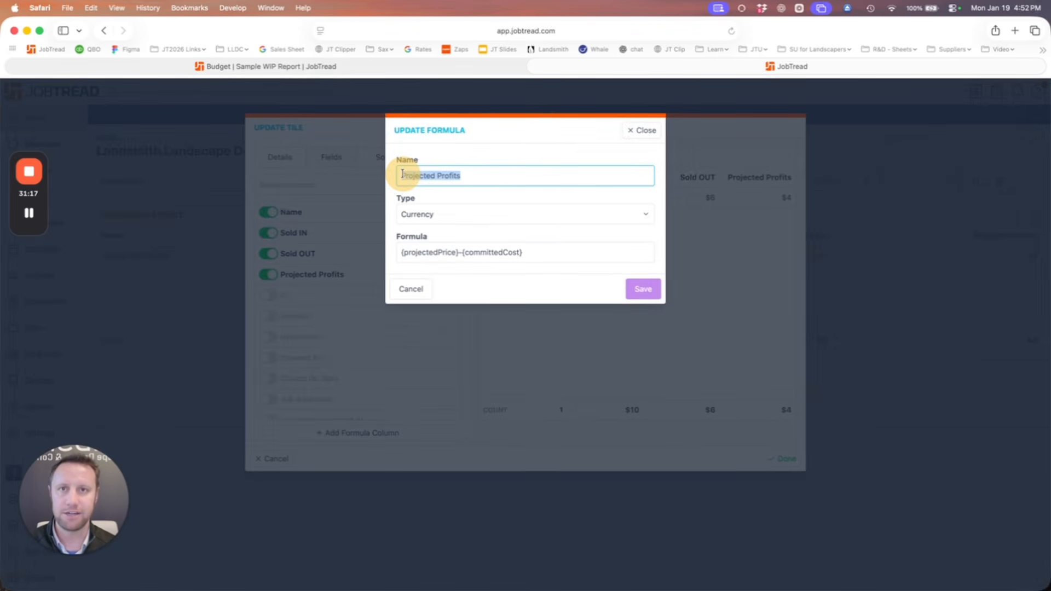
{"action": "type", "text": "Sold DIFF"}
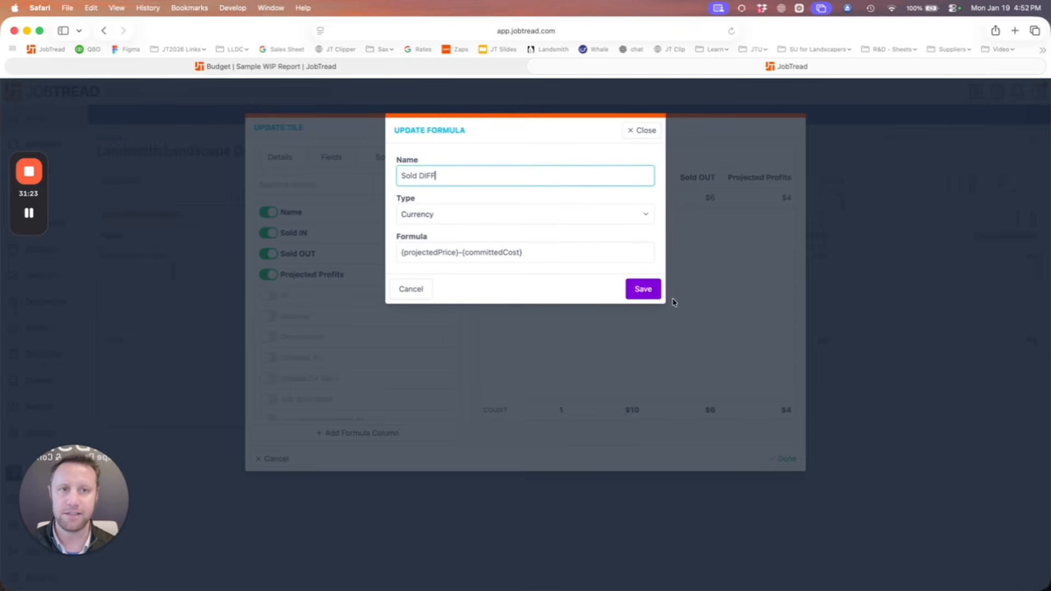
{"action": "left_click", "coordinate": [641, 288]}
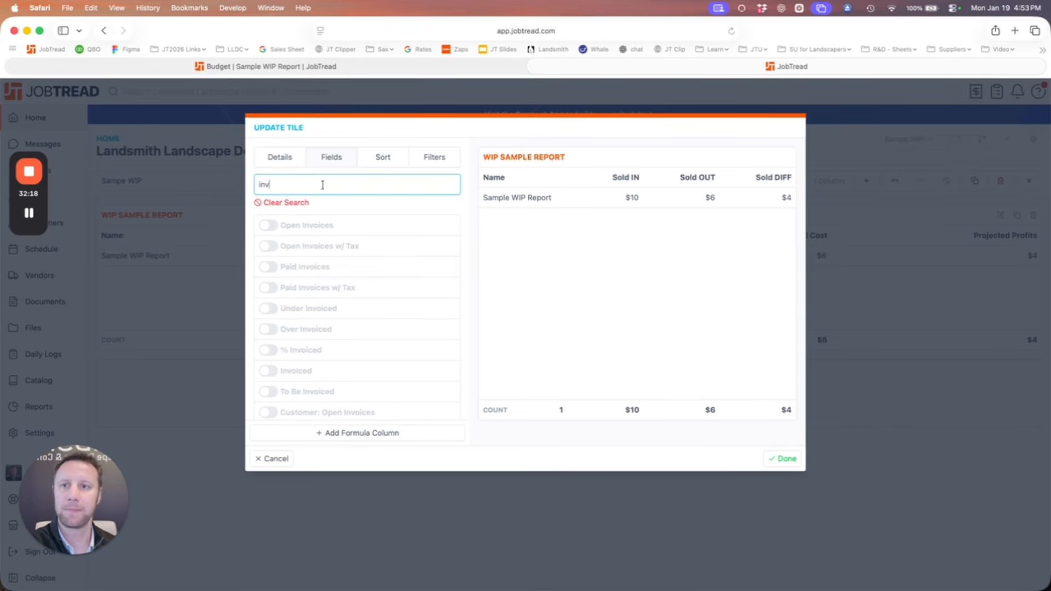
Find and enable the Paid Invoices and Actual Cost columns in the tile.
{"action": "left_click", "coordinate": [270, 267]}
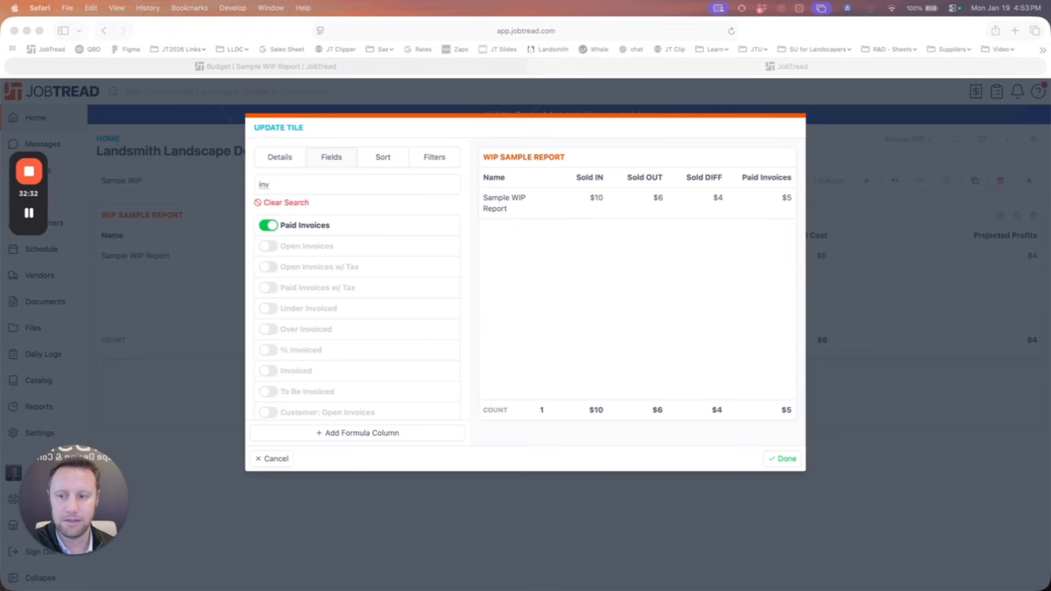
{"action": "left_click", "coordinate": [628, 292]}
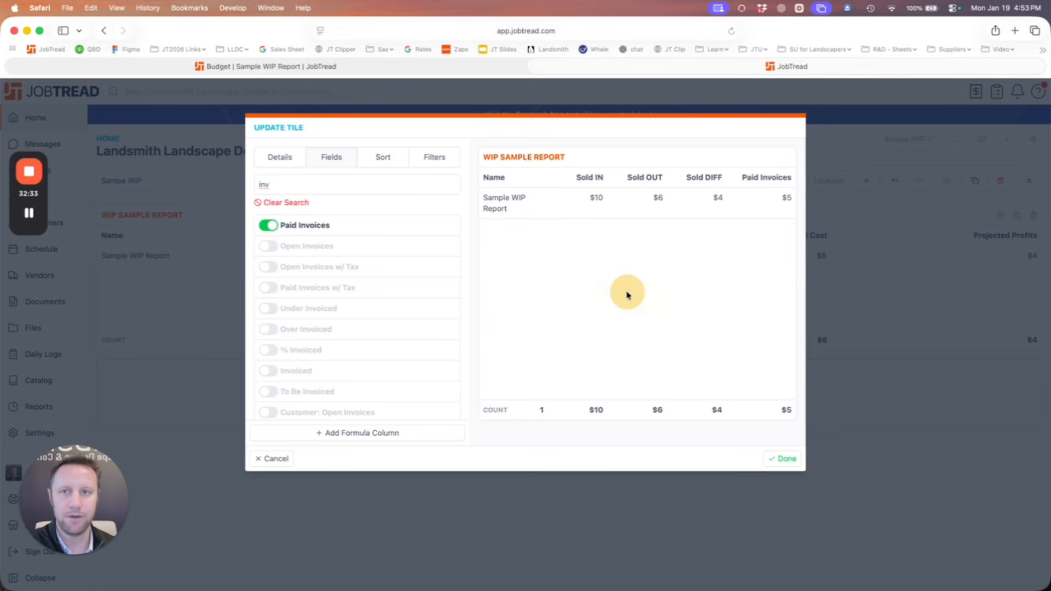
{"action": "double_click", "coordinate": [345, 184]}
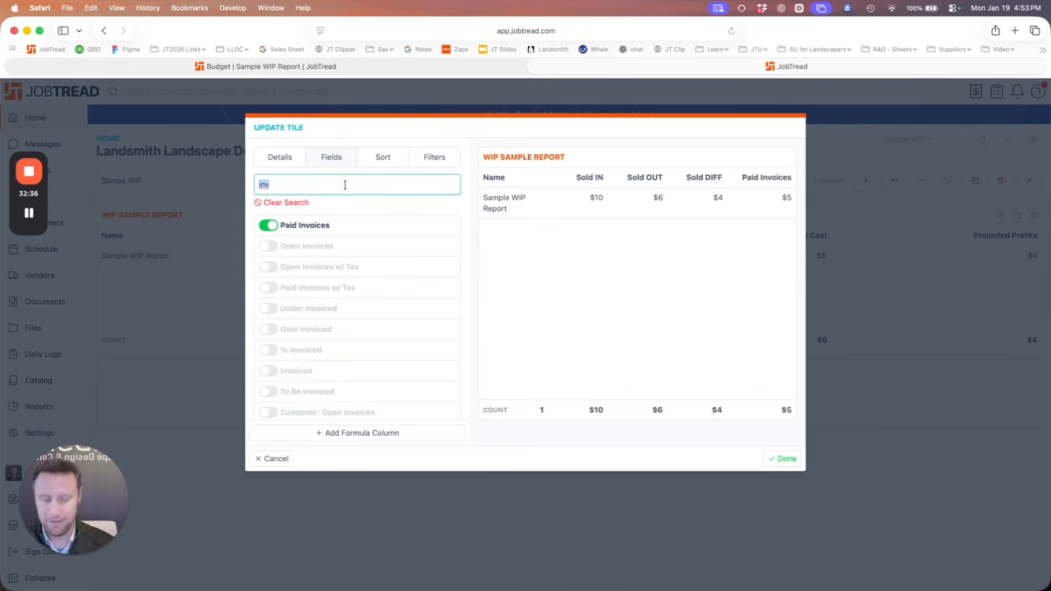
{"action": "type", "text": "cost"}
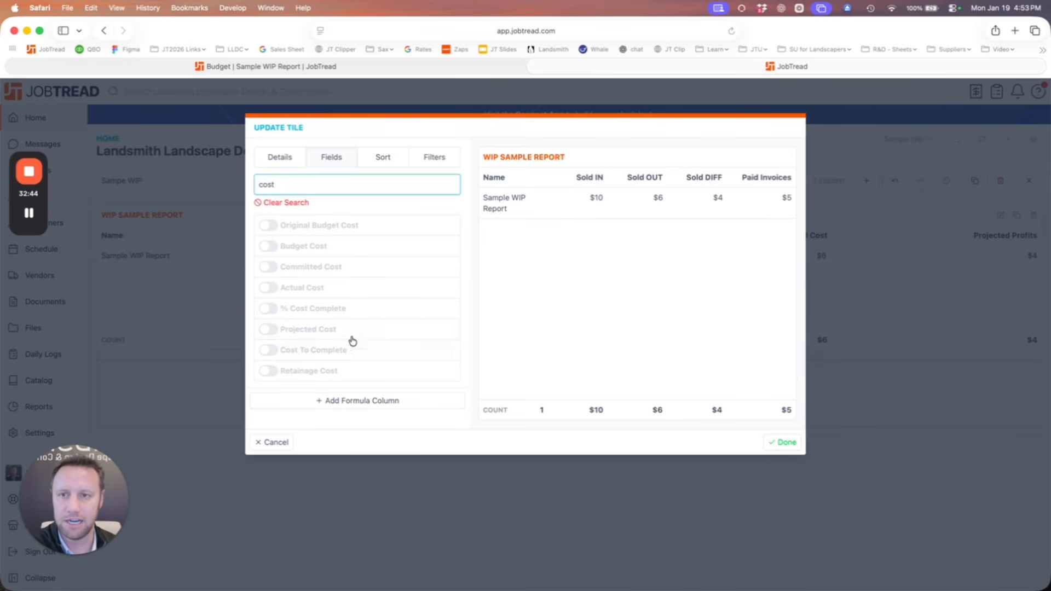
{"action": "left_click", "coordinate": [270, 290]}
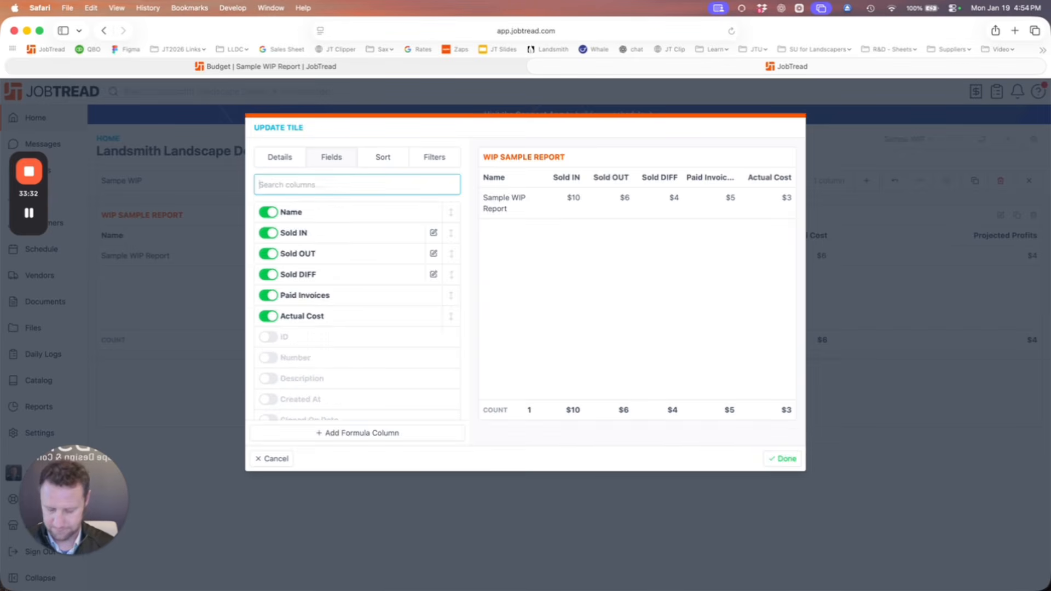
Try out the built-in Cash Flow column in the tile and remove it again.
{"action": "type", "text": "cash"}
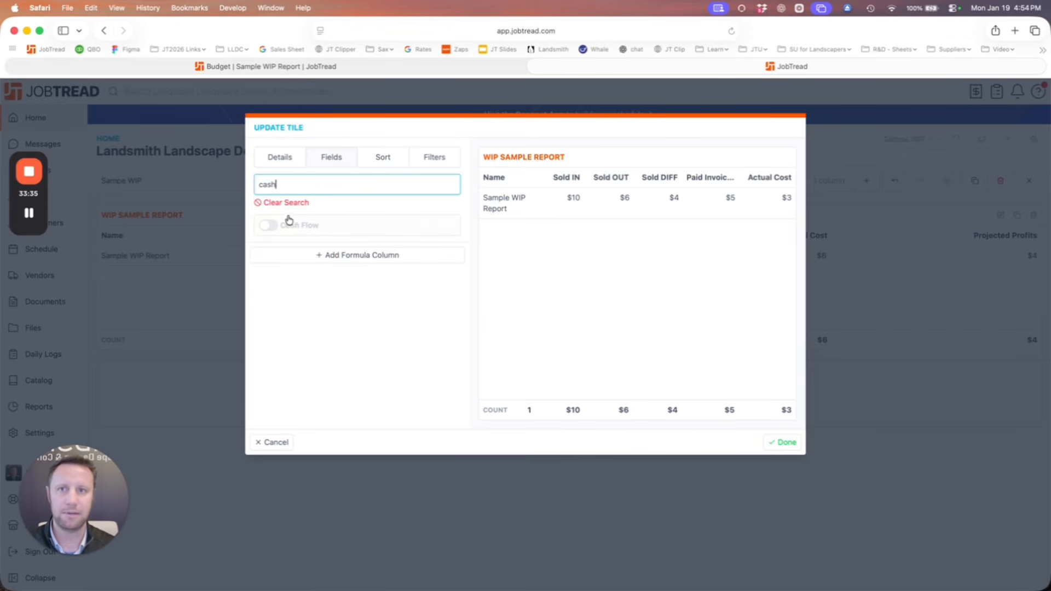
{"action": "left_click", "coordinate": [269, 225]}
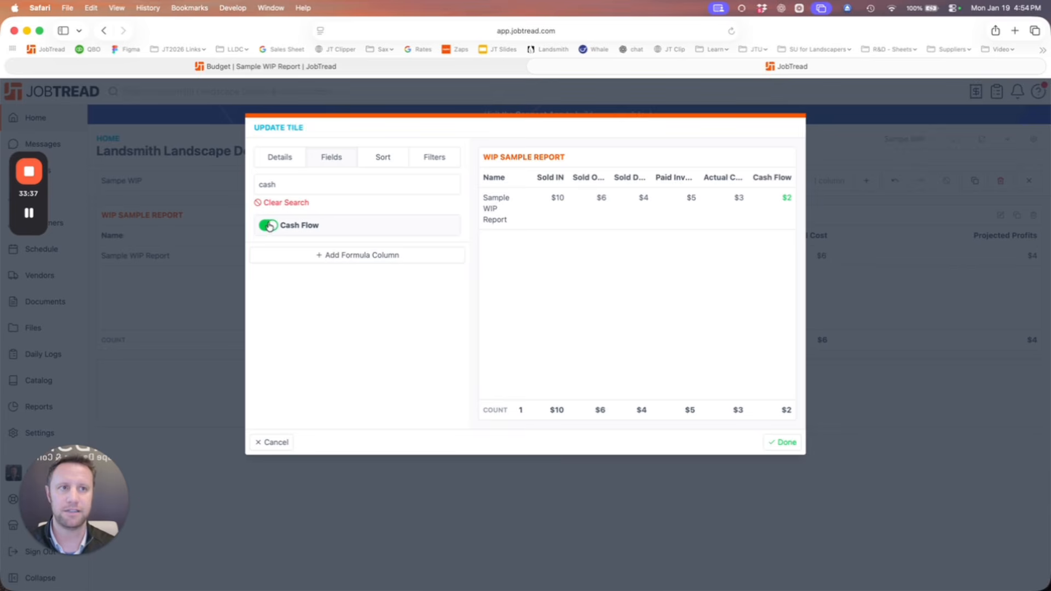
{"action": "left_click", "coordinate": [763, 246]}
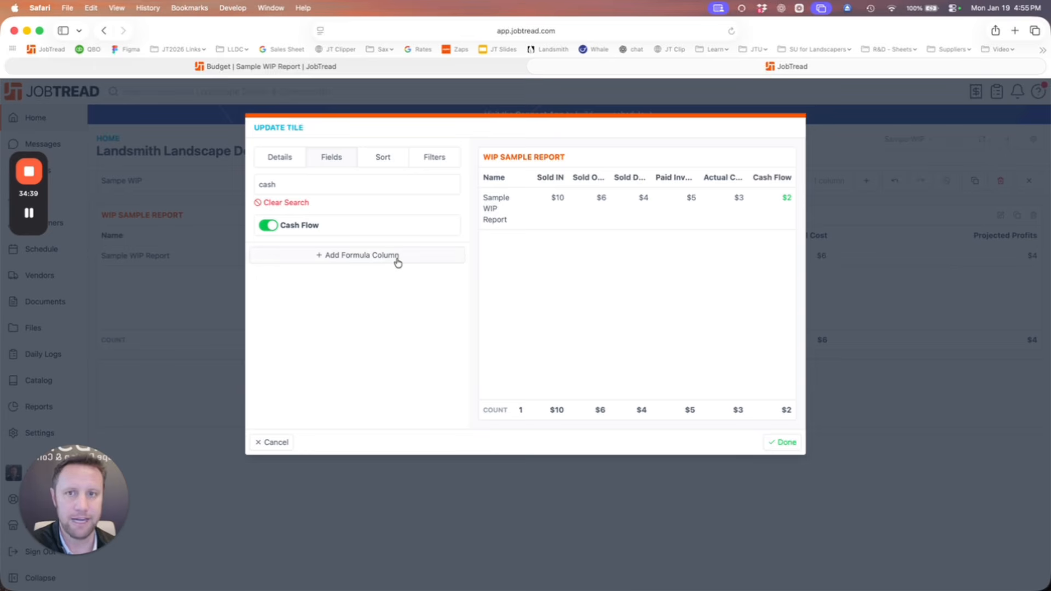
{"action": "left_click", "coordinate": [269, 226]}
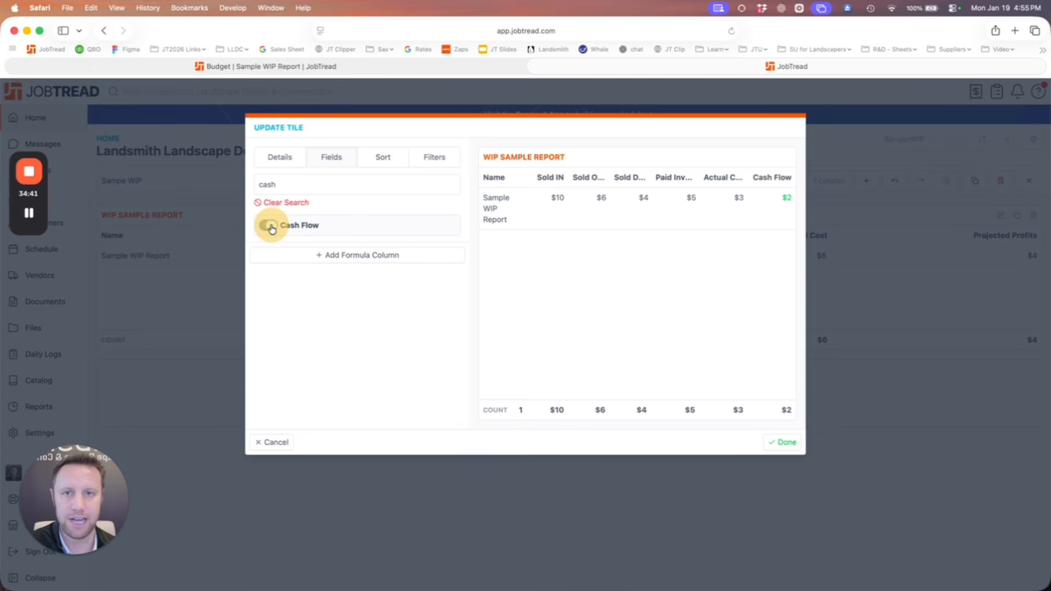
Start a new formula column in the tile named "Profit So Far" with the Currency type.
{"action": "left_click", "coordinate": [364, 257]}
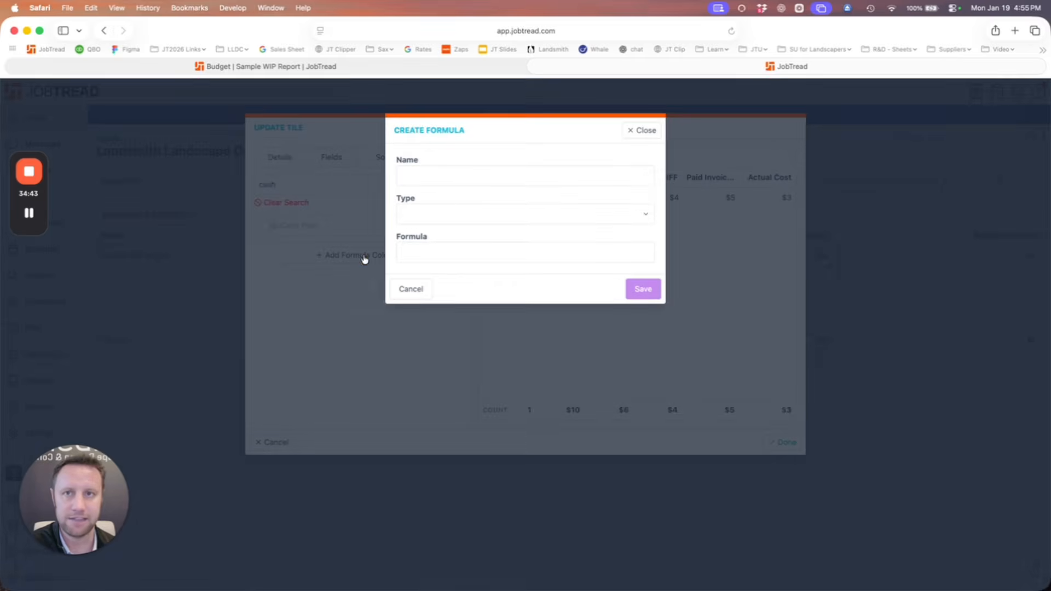
{"action": "left_click", "coordinate": [453, 174]}
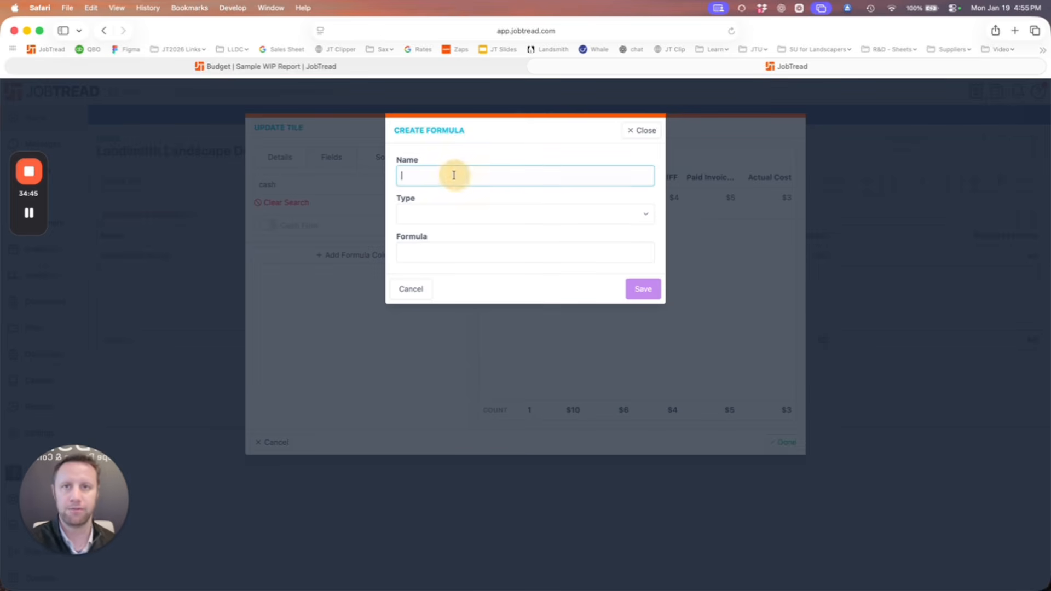
{"action": "type", "text": "Profit So Far"}
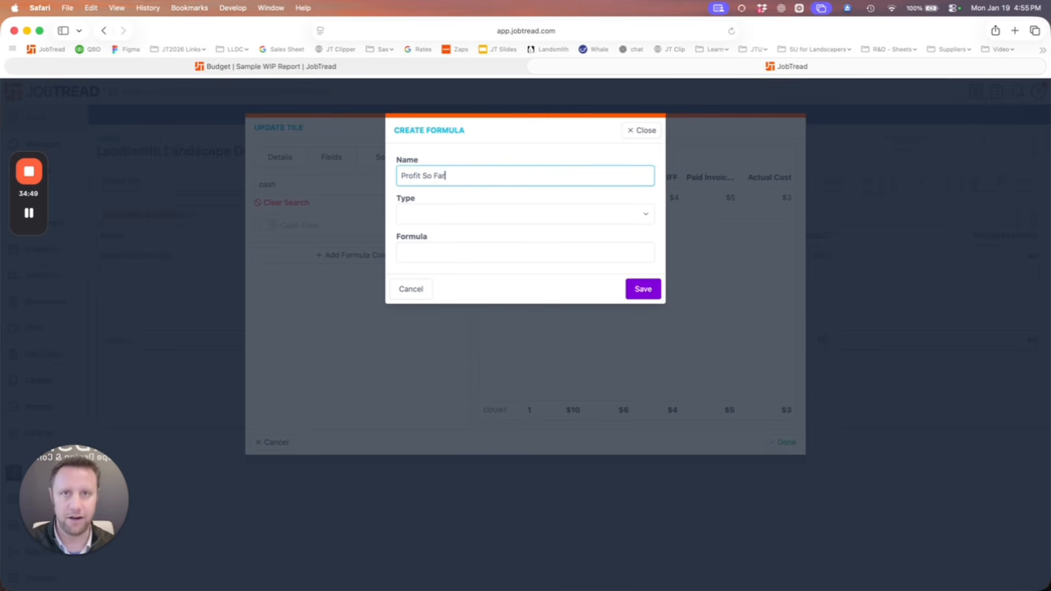
{"action": "left_click", "coordinate": [461, 212]}
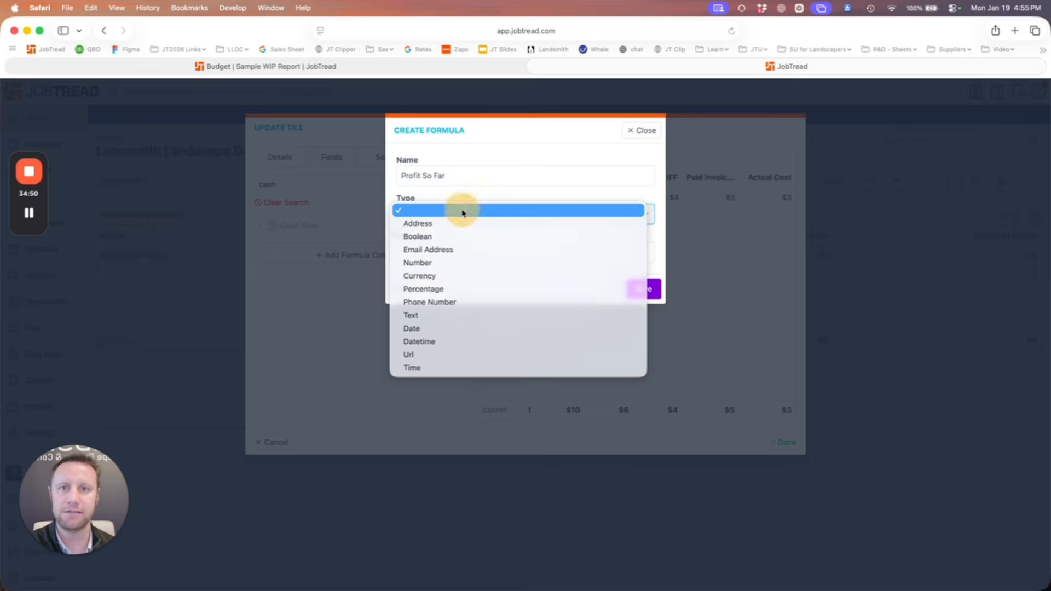
{"action": "left_click", "coordinate": [449, 275]}
Save the Profit So Far column with the formula {paidInvoices}-{actualCost} and finish the tile update.
{"action": "left_click", "coordinate": [446, 245]}
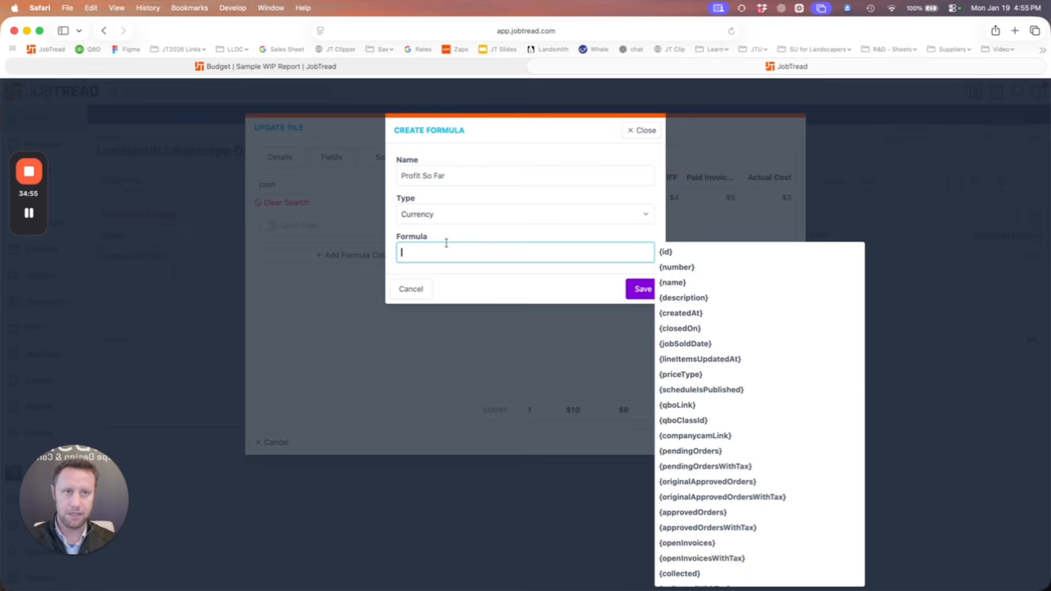
{"action": "type", "text": "paid"}
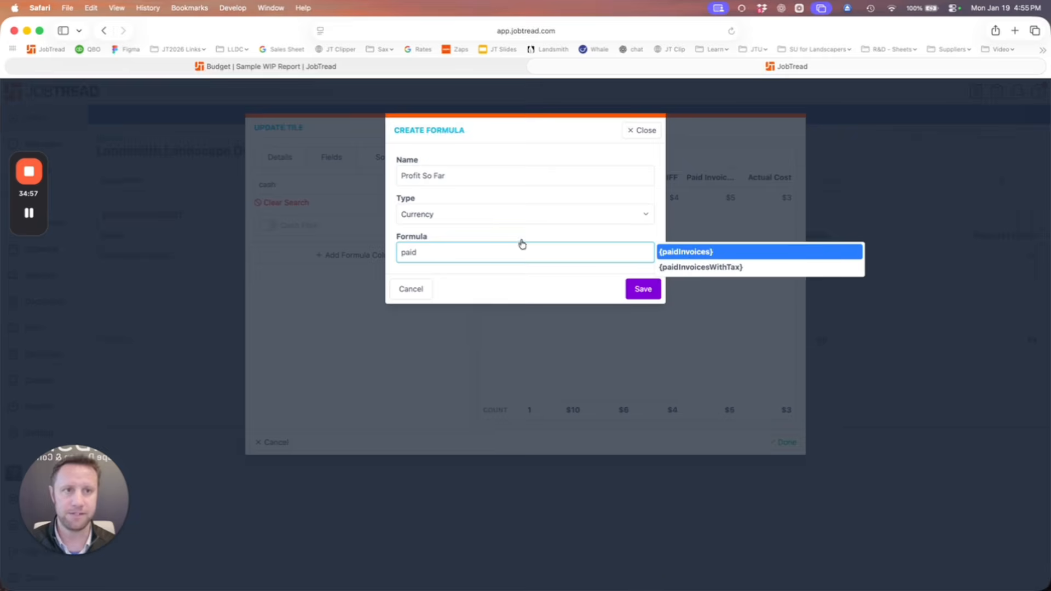
{"action": "left_click", "coordinate": [683, 253]}
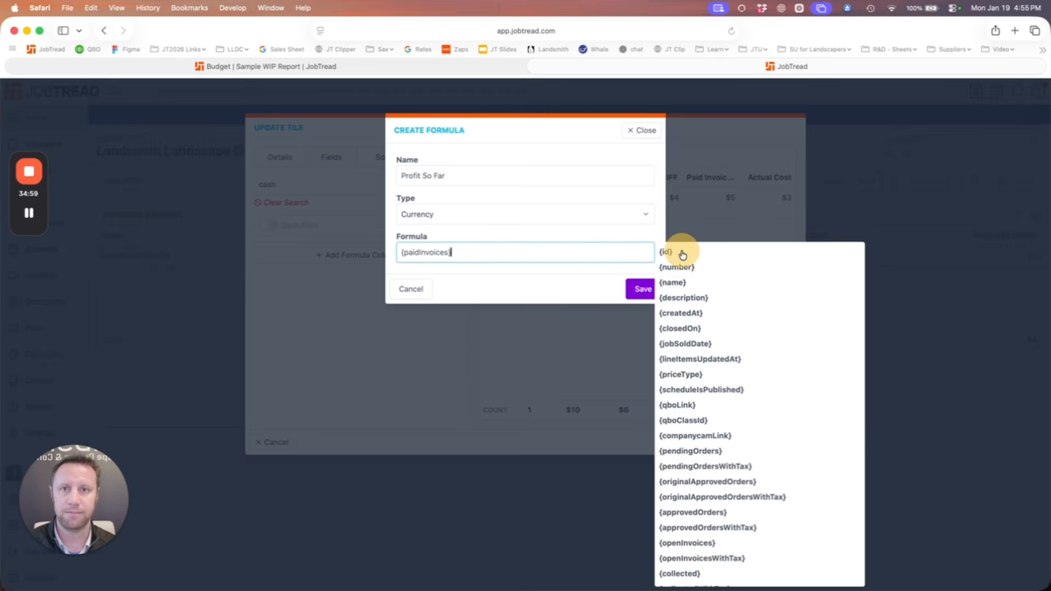
{"action": "type", "text": "-"}
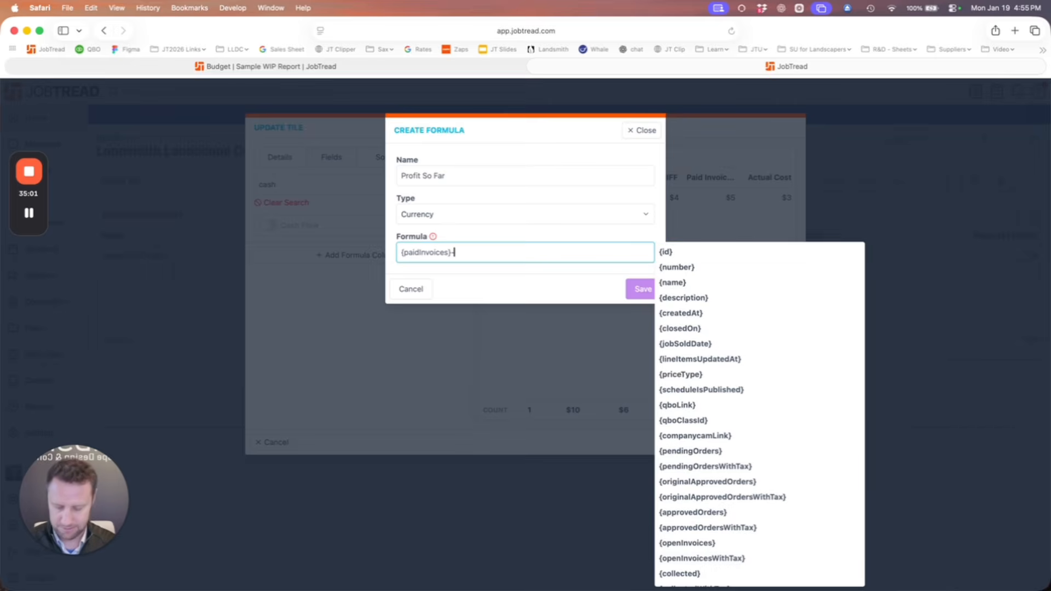
{"action": "type", "text": "cost"}
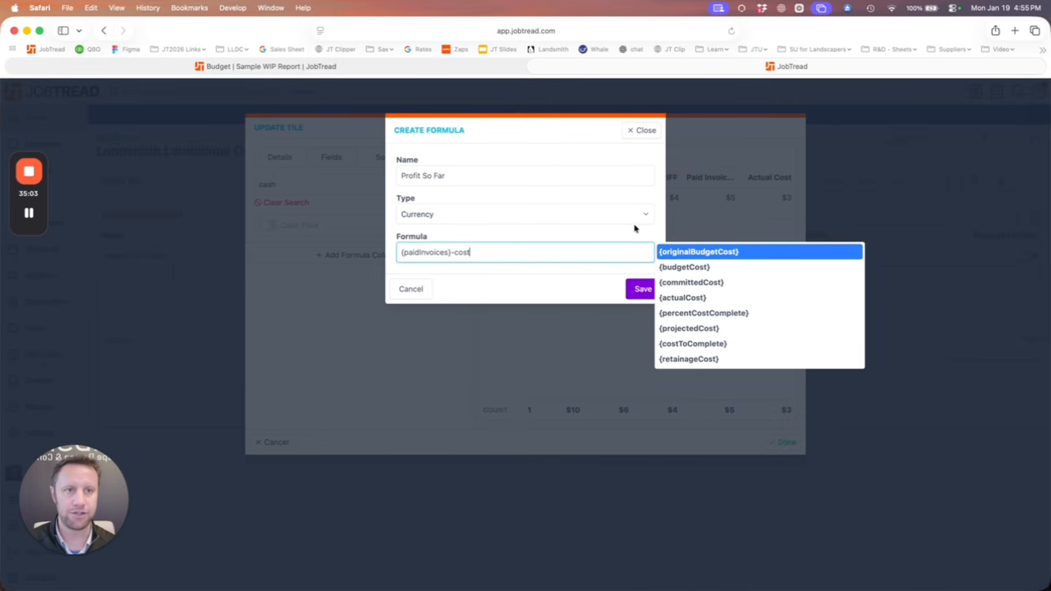
{"action": "left_click", "coordinate": [706, 297]}
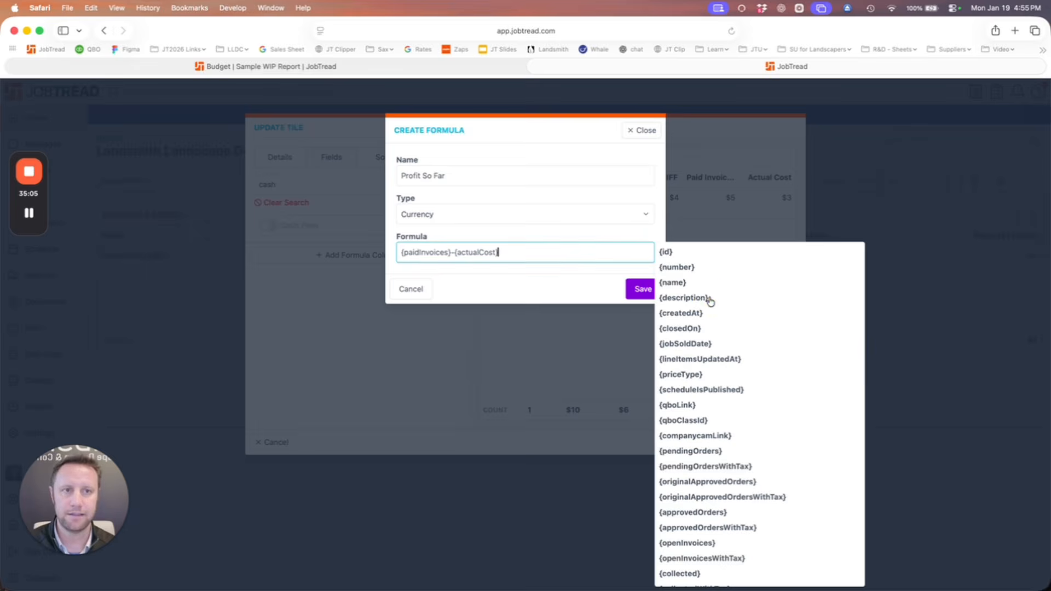
{"action": "left_click", "coordinate": [636, 289]}
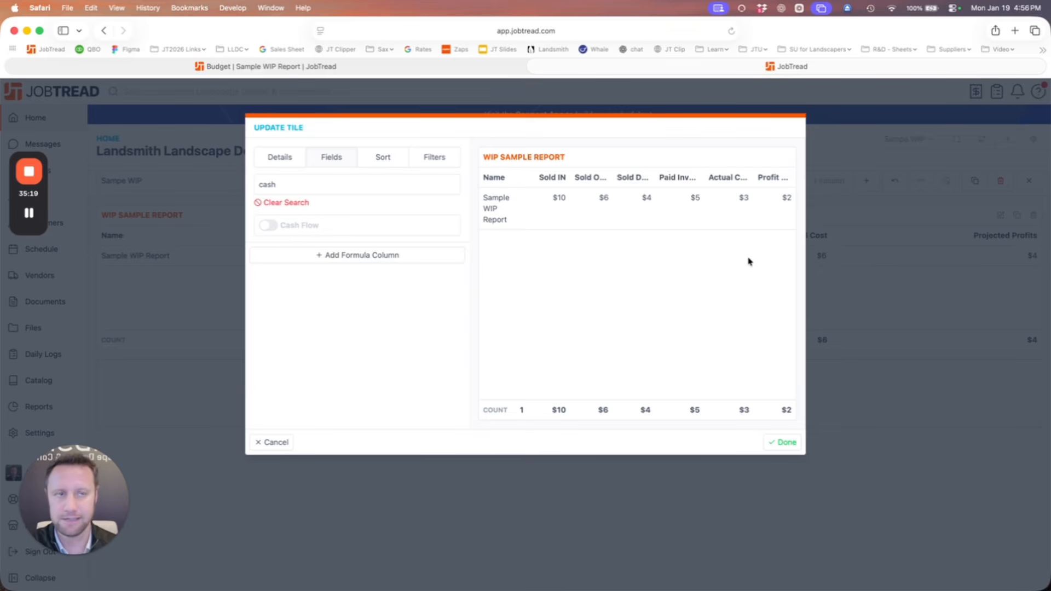
{"action": "left_click", "coordinate": [783, 442]}
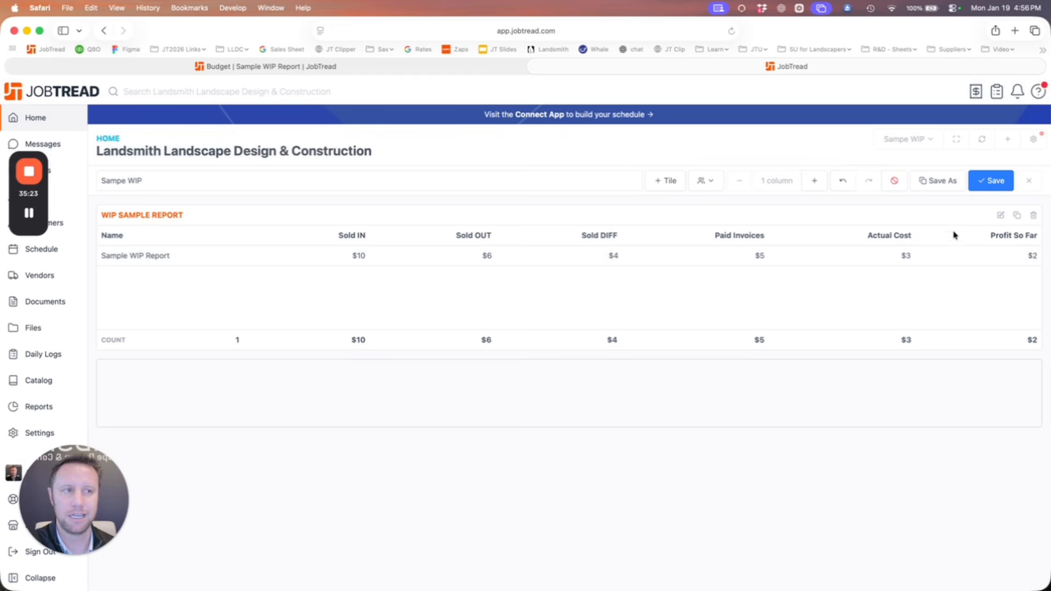
Reopen the WIP Sample Report tile's fields for editing and start a new formula column named "Ytd IN".
{"action": "left_click", "coordinate": [1001, 222]}
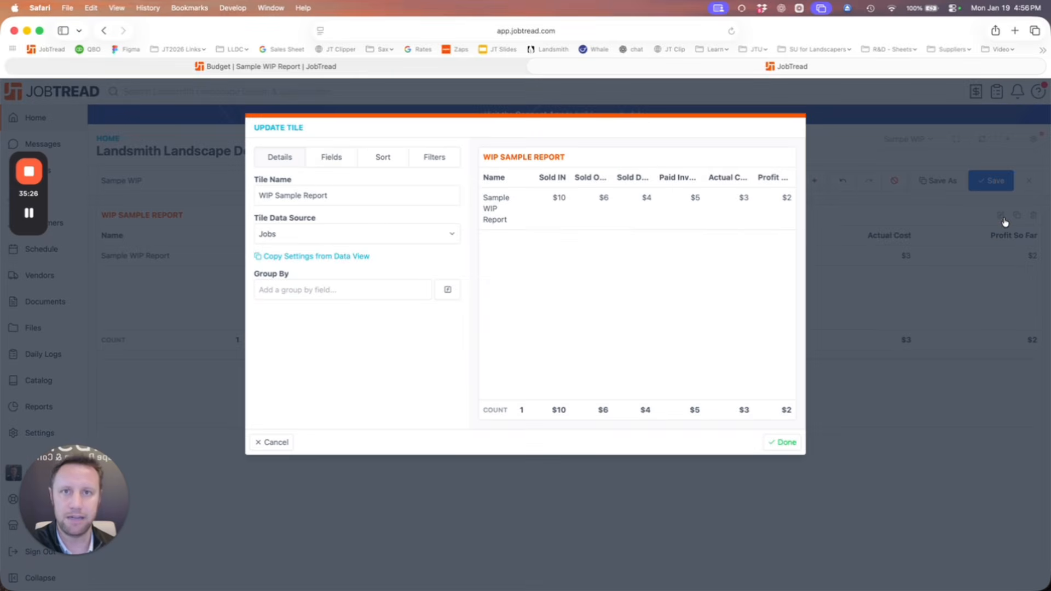
{"action": "left_click", "coordinate": [335, 159]}
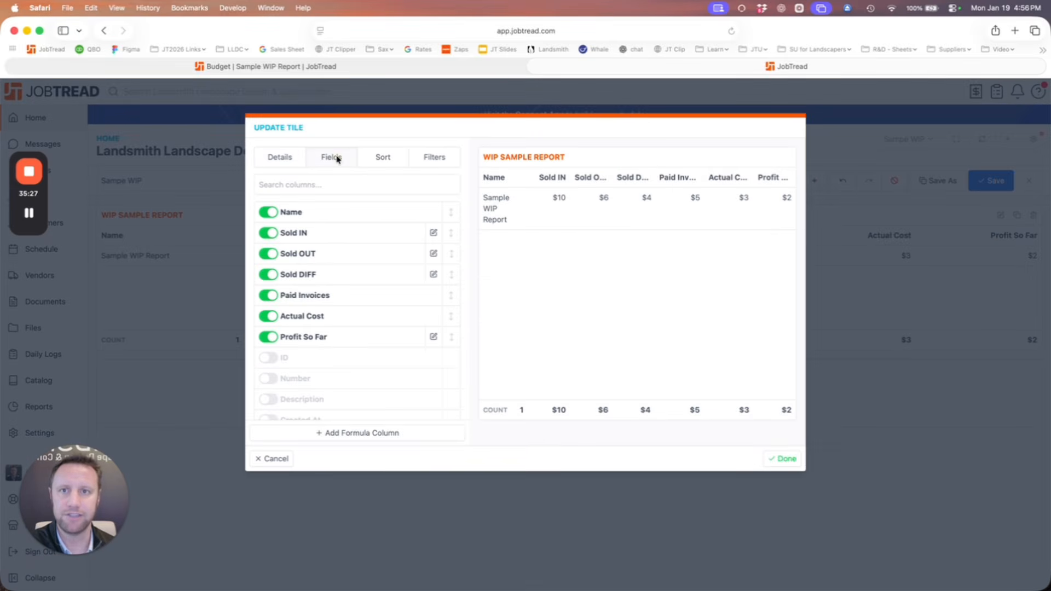
{"action": "left_click", "coordinate": [423, 432]}
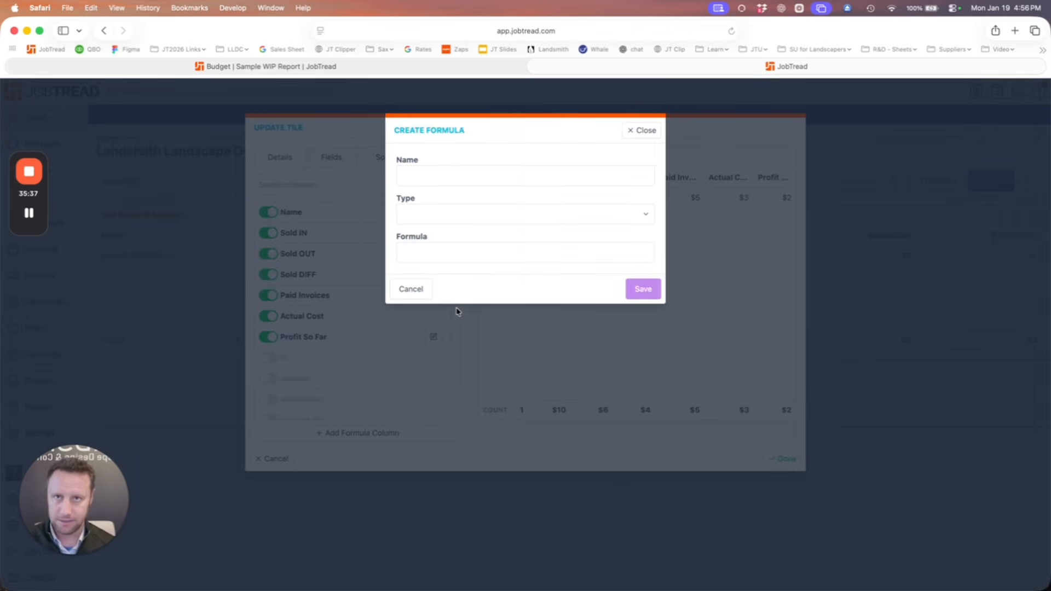
{"action": "left_click", "coordinate": [462, 173]}
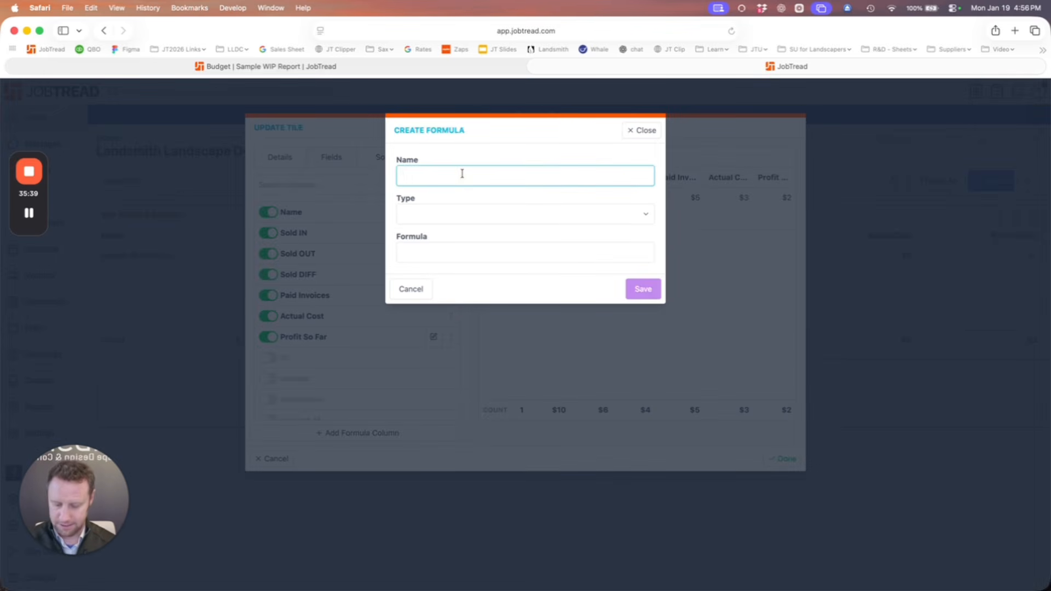
{"action": "type", "text": "Ytd"}
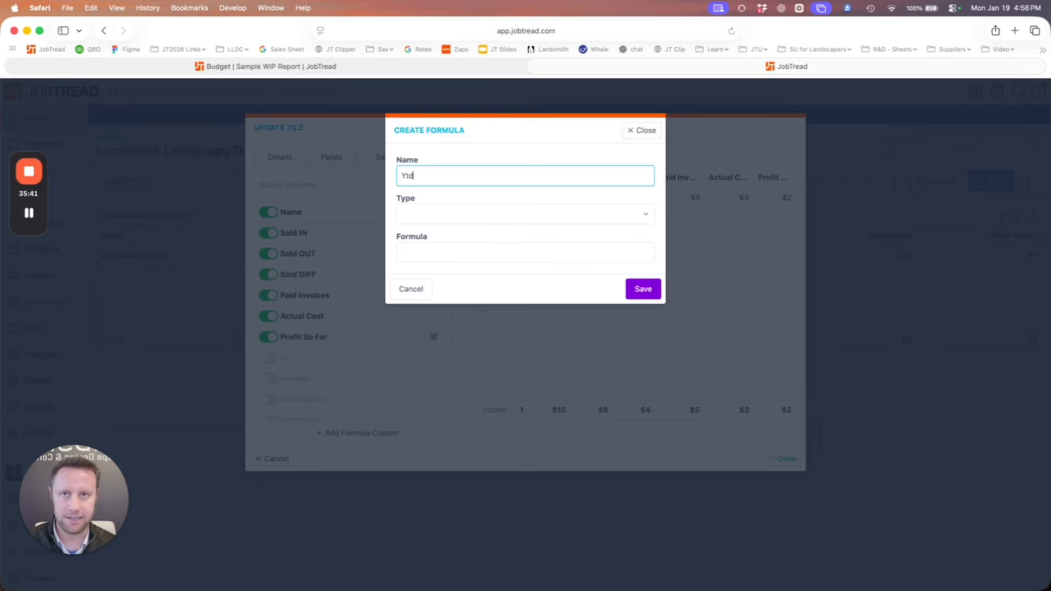
{"action": "type", "text": " IN"}
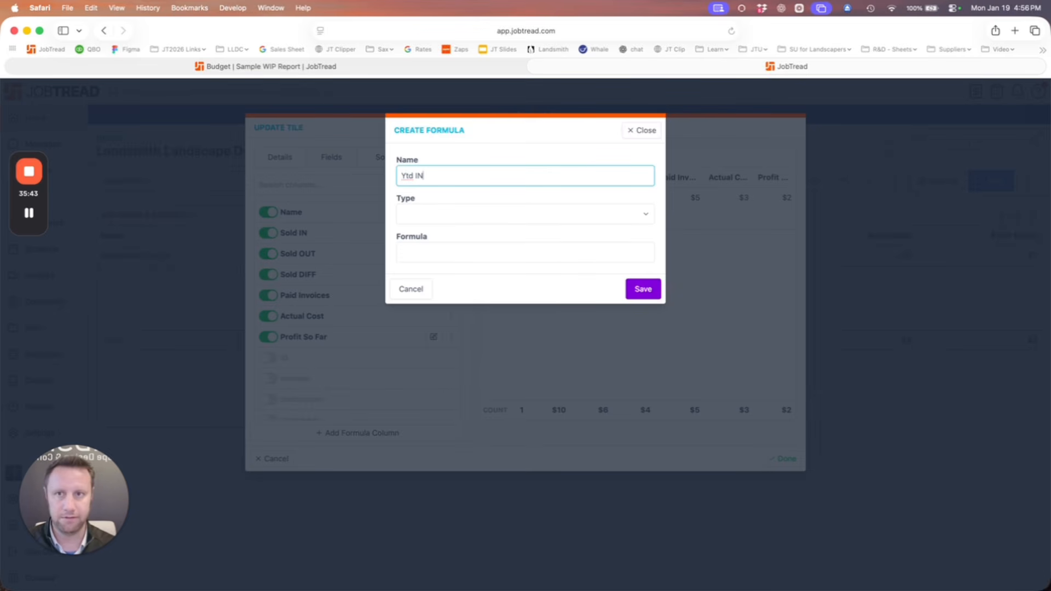
Set the Ytd IN column's formula to {paidInvoices} and its type to Currency.
{"action": "left_click", "coordinate": [468, 248]}
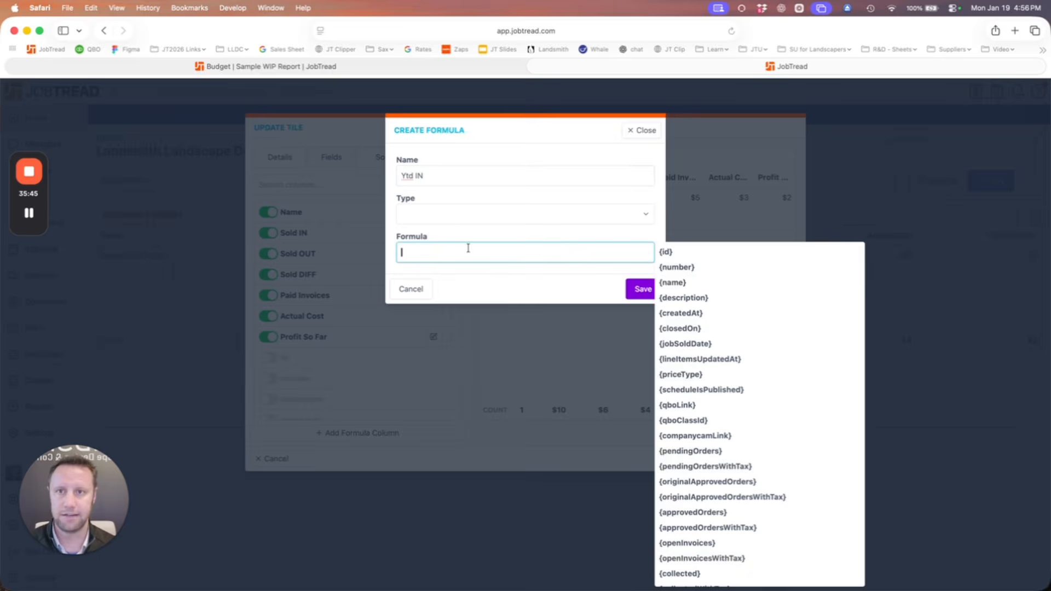
{"action": "type", "text": "paid"}
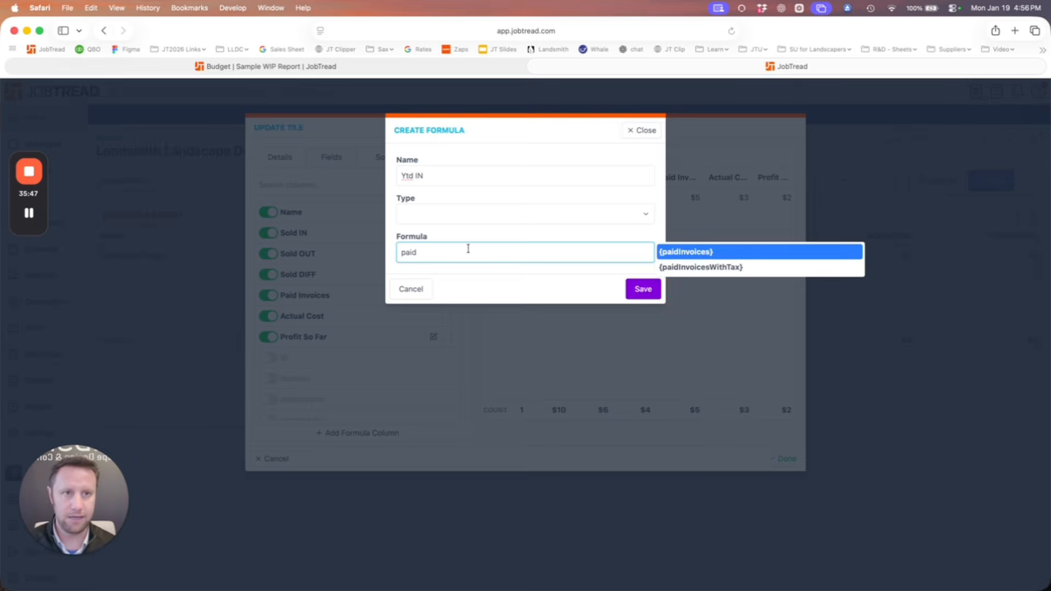
{"action": "left_click", "coordinate": [715, 262]}
{"action": "left_click", "coordinate": [645, 289]}
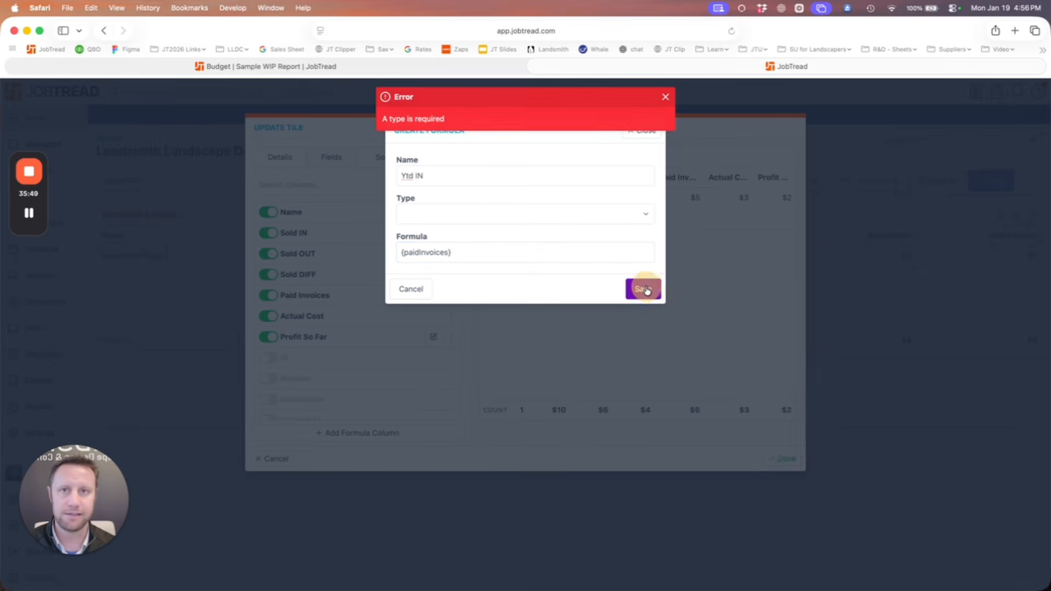
{"action": "left_click", "coordinate": [498, 214]}
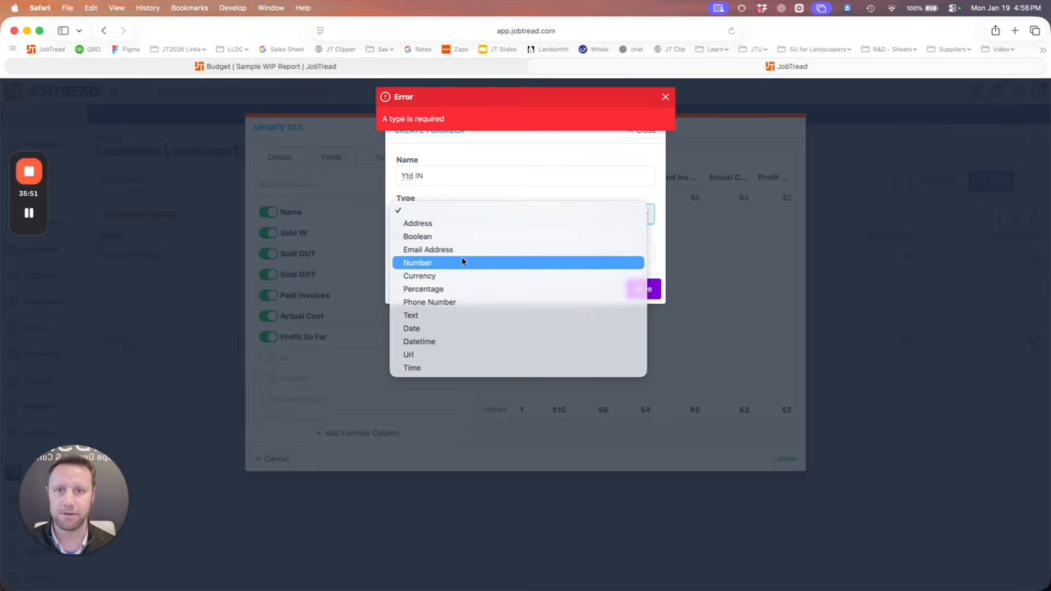
{"action": "left_click", "coordinate": [458, 276]}
Save the Ytd IN column and place it after Sold DIFF as a replacement for the Paid Invoices column.
{"action": "left_click", "coordinate": [643, 290]}
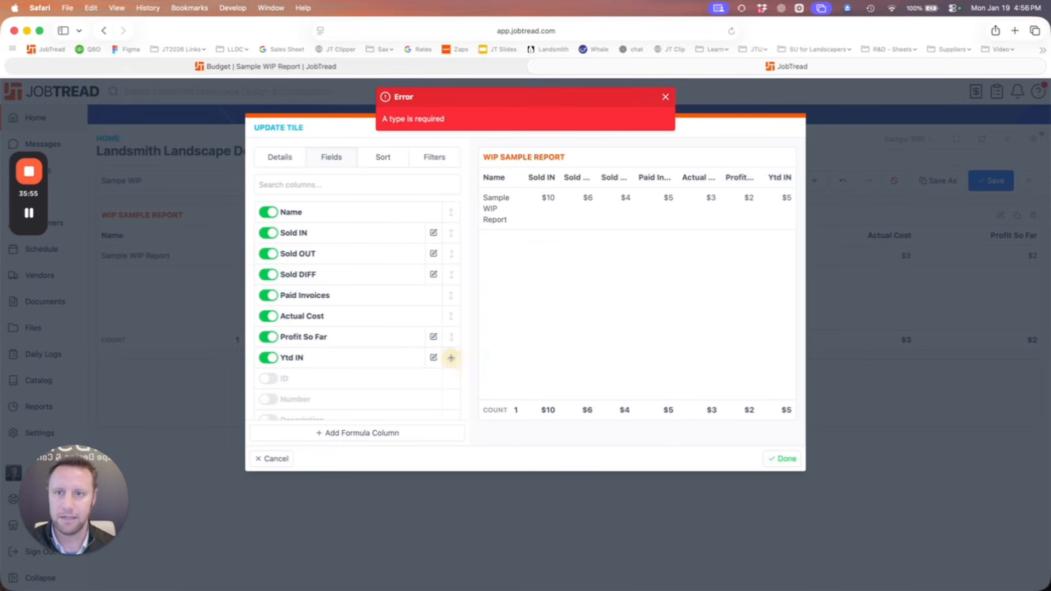
{"action": "left_click_drag", "start_coordinate": [451, 358], "coordinate": [433, 296]}
{"action": "left_click", "coordinate": [268, 316]}
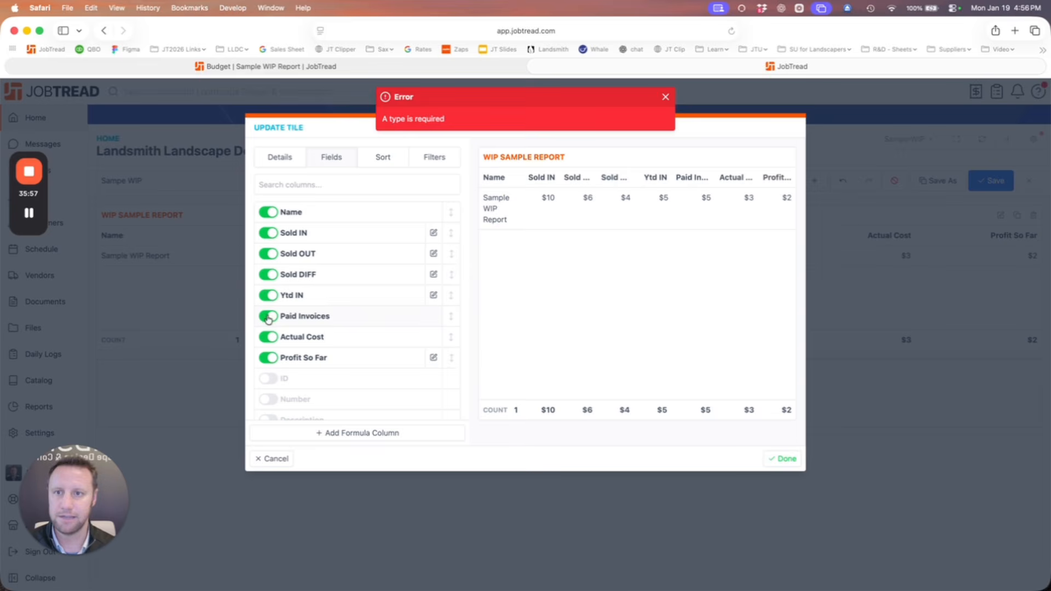
Start another formula column named "Ytd OUT" with the Currency type.
{"action": "left_click", "coordinate": [425, 432]}
{"action": "left_click", "coordinate": [434, 170]}
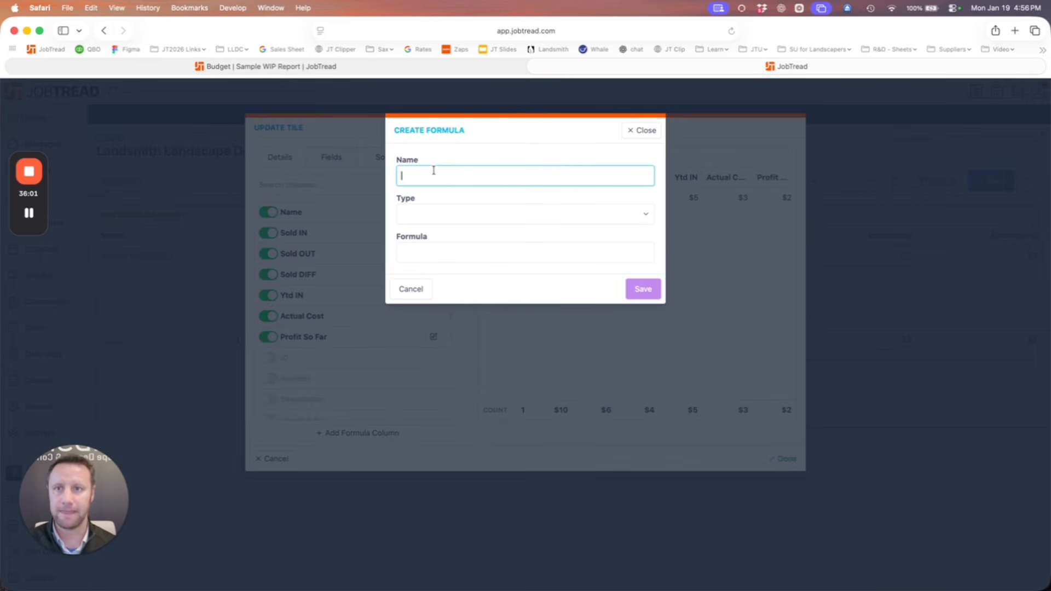
{"action": "type", "text": "Ytd"}
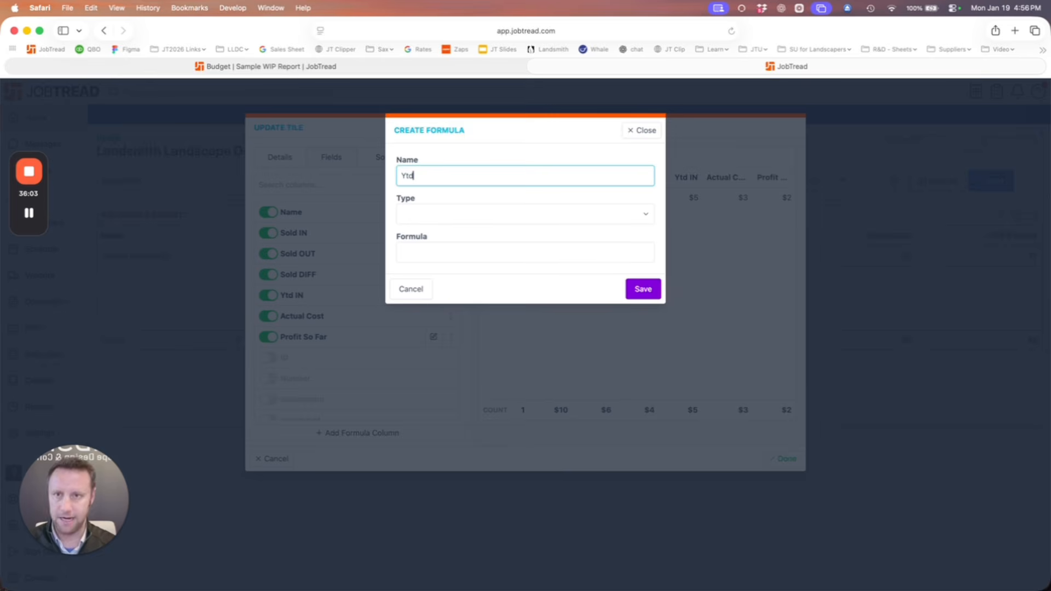
{"action": "type", "text": " OUT"}
{"action": "left_click", "coordinate": [439, 212]}
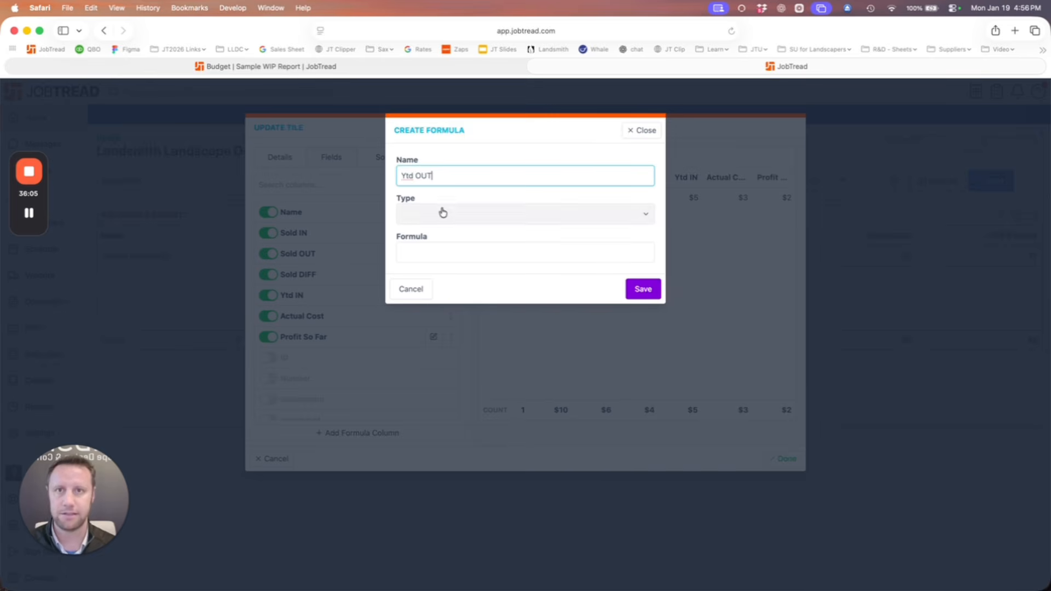
{"action": "left_click", "coordinate": [436, 276]}
Enter {actualCost} as the Ytd OUT column's formula, clearing any stray characters after it.
{"action": "left_click", "coordinate": [436, 254]}
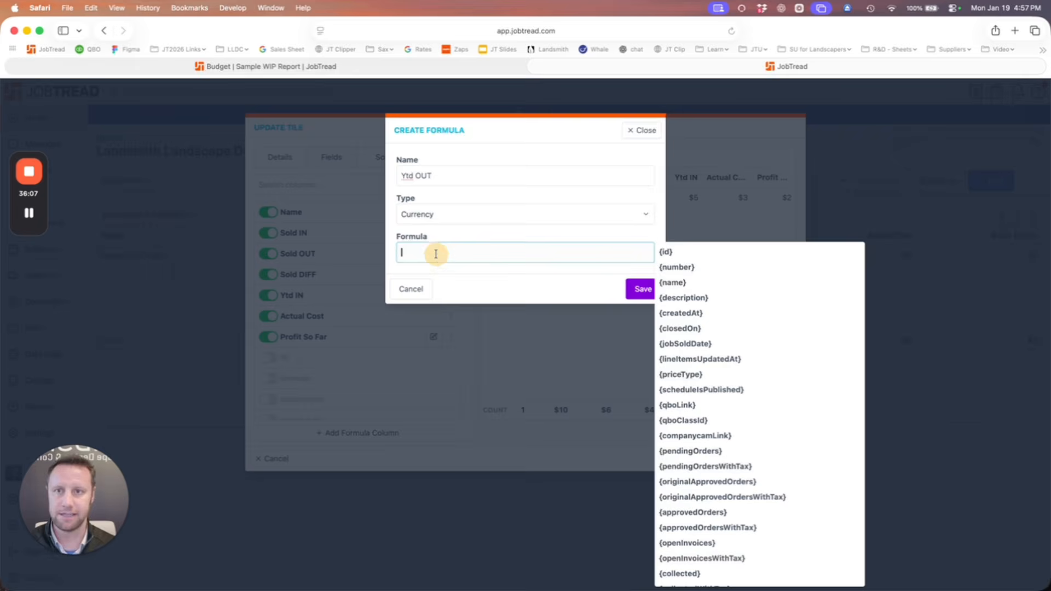
{"action": "type", "text": "actu"}
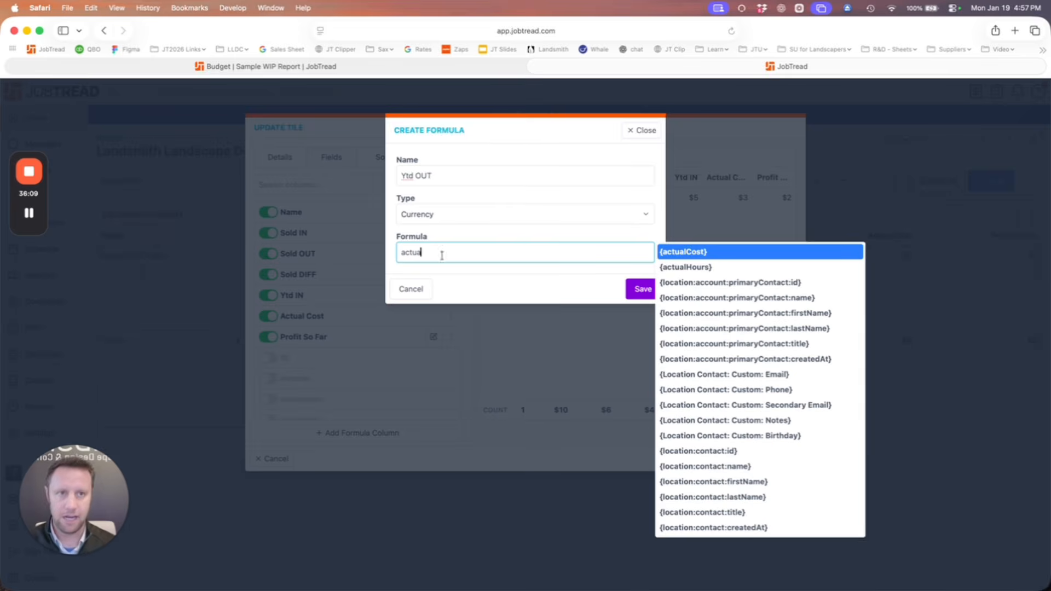
{"action": "type", "text": "a"}
{"action": "left_click", "coordinate": [735, 252]}
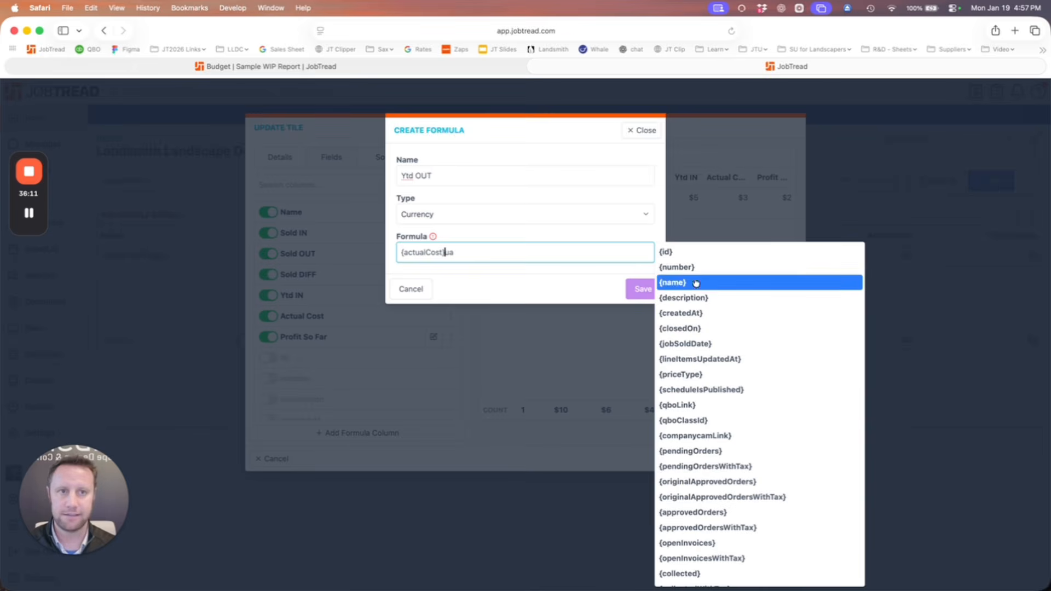
{"action": "left_click", "coordinate": [591, 289]}
{"action": "left_click", "coordinate": [482, 254]}
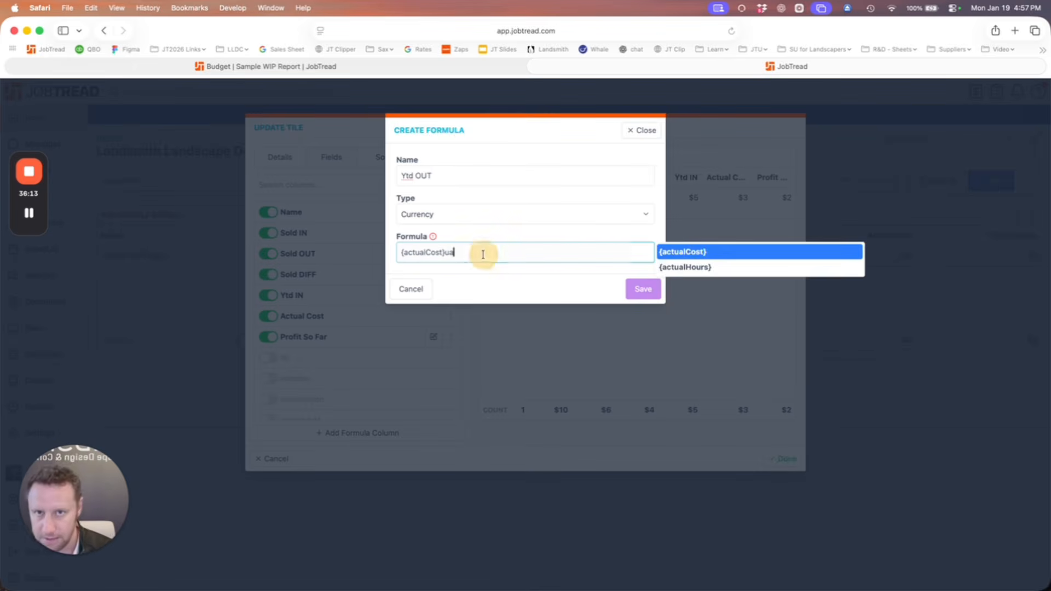
{"action": "key", "text": "BackSpace"}
{"action": "key", "text": "BackSpace"}
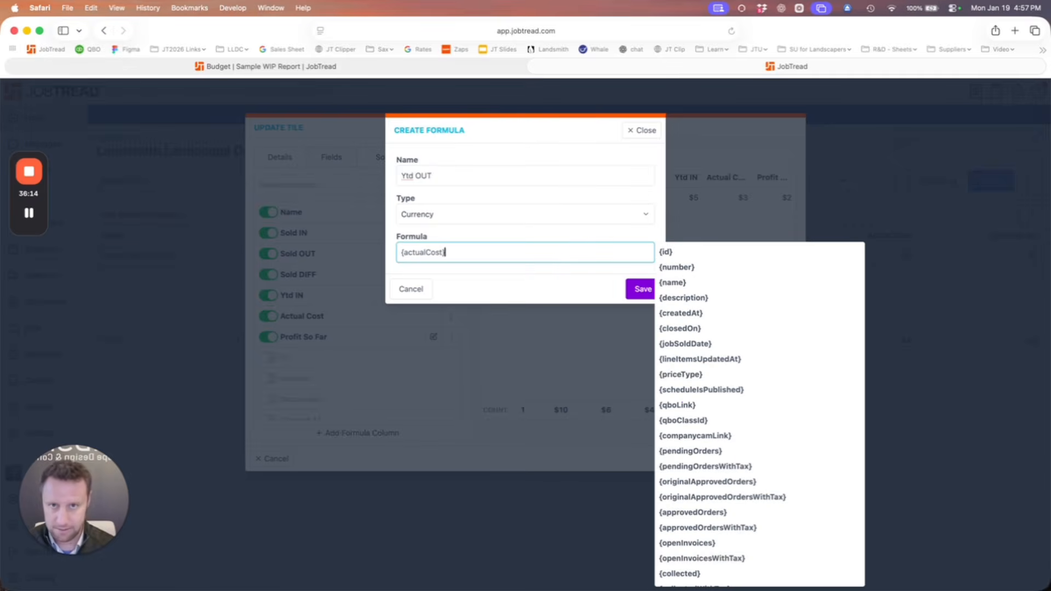
Save the Ytd OUT column and place it after Ytd IN as a replacement for the Actual Cost column.
{"action": "left_click", "coordinate": [640, 290]}
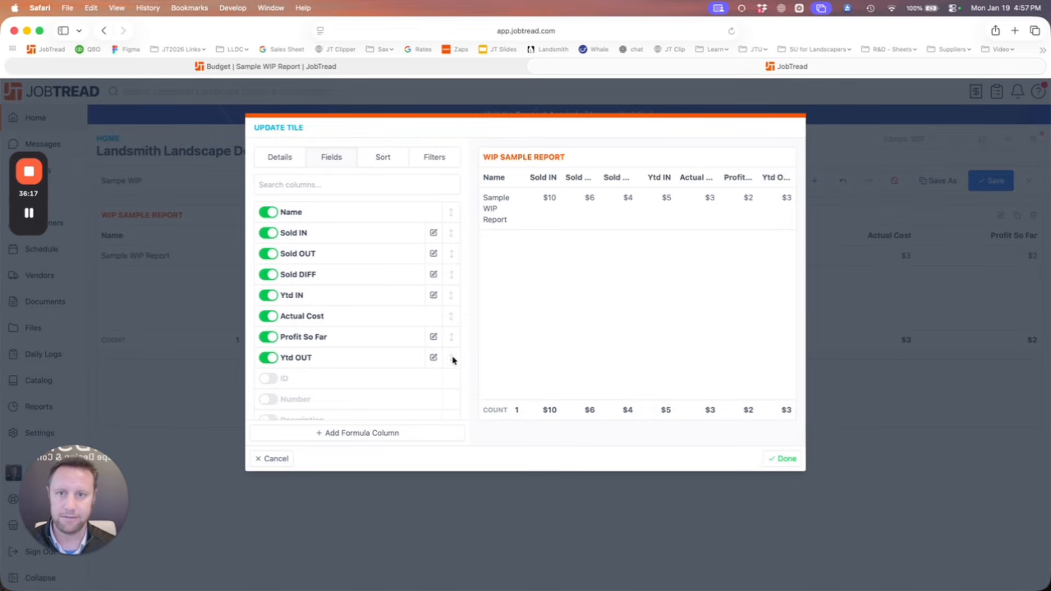
{"action": "left_click_drag", "start_coordinate": [446, 361], "coordinate": [441, 318]}
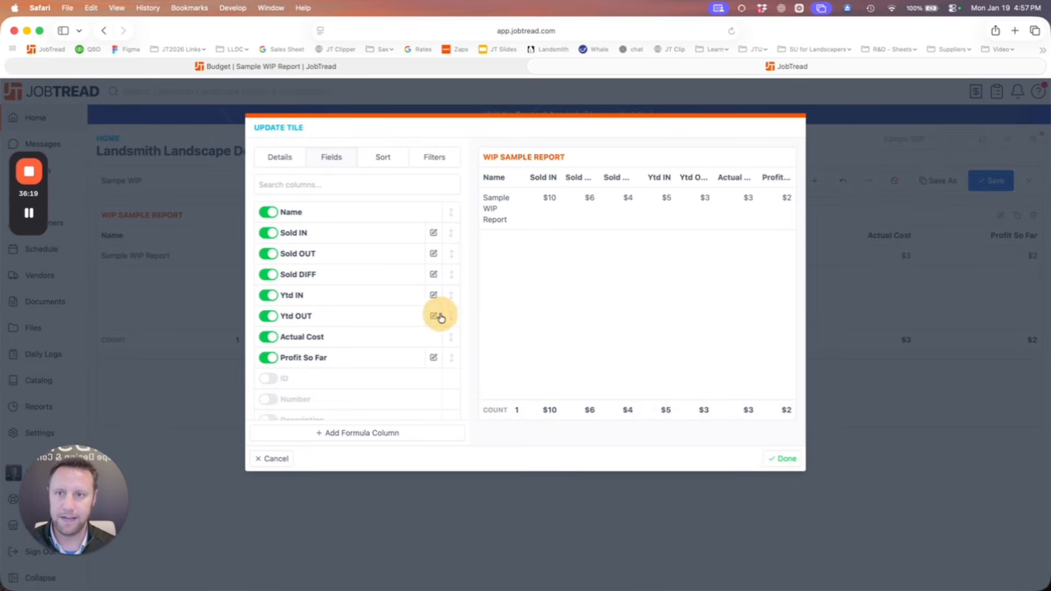
{"action": "left_click", "coordinate": [268, 337]}
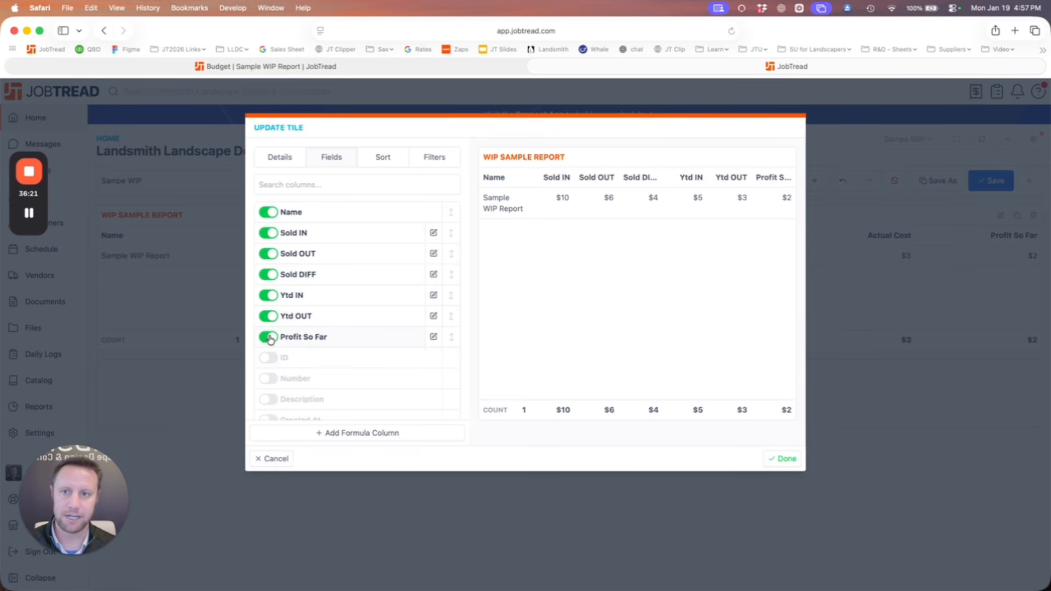
Rename the Profit So Far column to "Ytd DIFF", and save the updated tile and dashboard.
{"action": "left_click", "coordinate": [434, 337]}
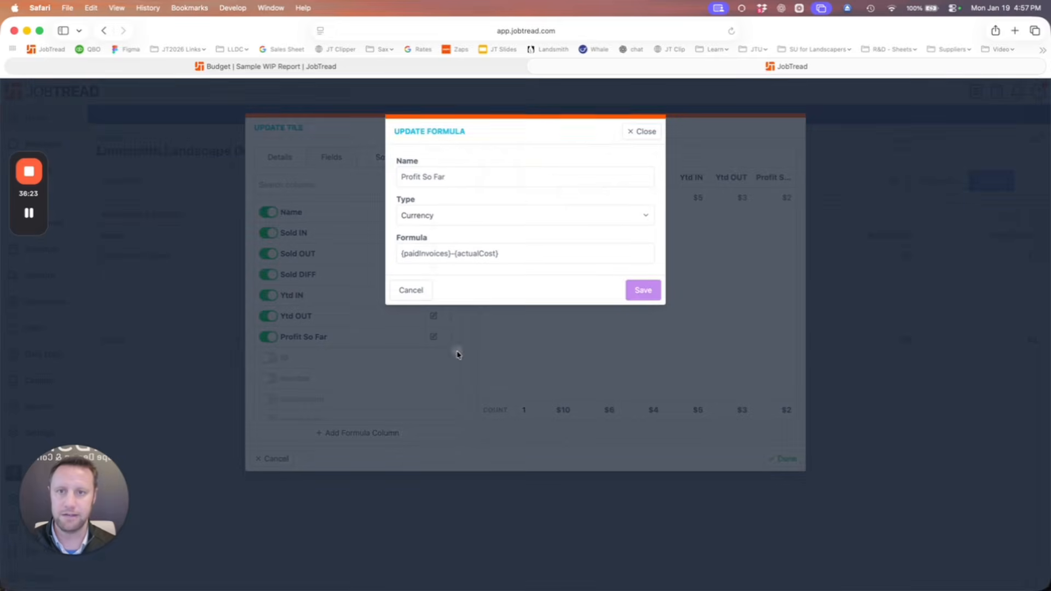
{"action": "triple_click", "coordinate": [449, 174]}
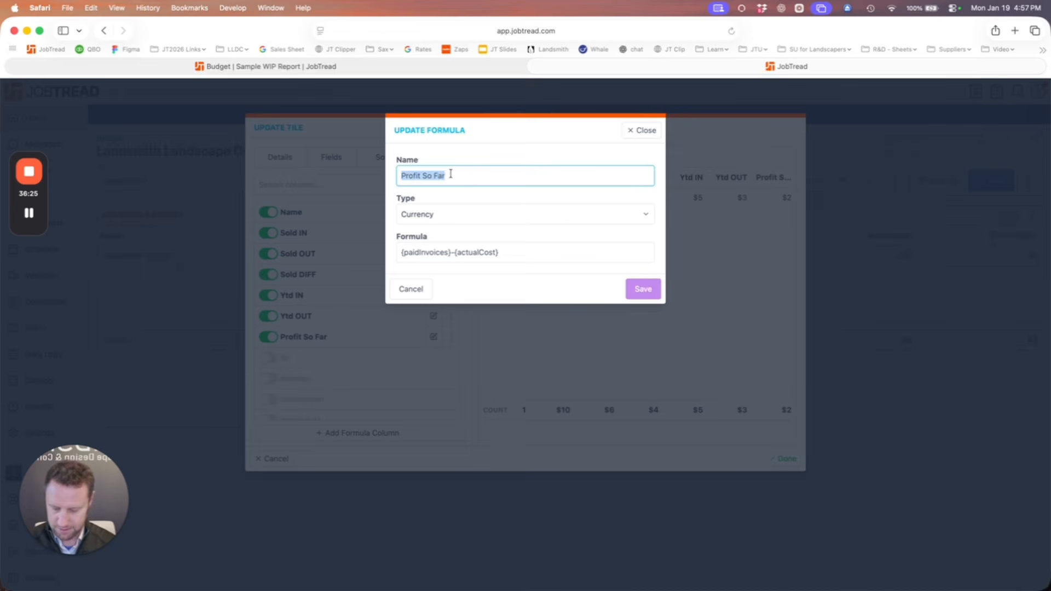
{"action": "type", "text": "Ytd DIFF"}
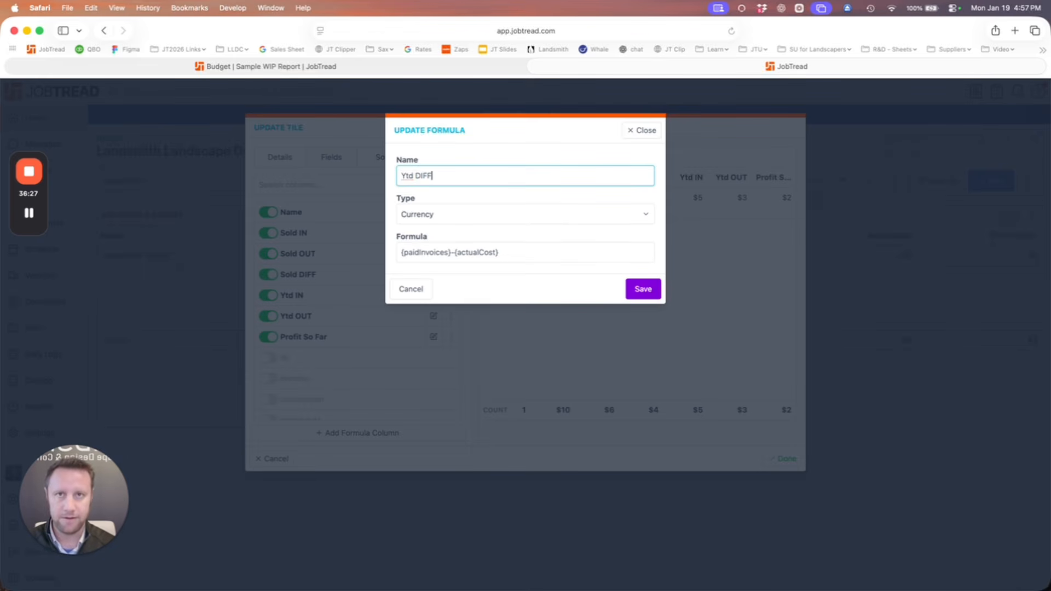
{"action": "left_click", "coordinate": [649, 293]}
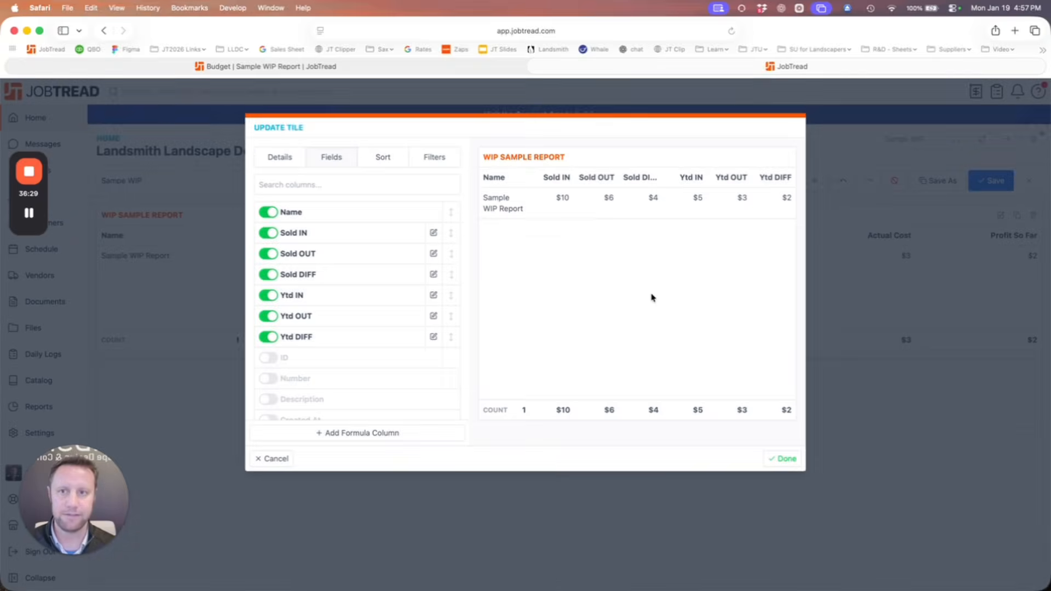
{"action": "left_click", "coordinate": [793, 461]}
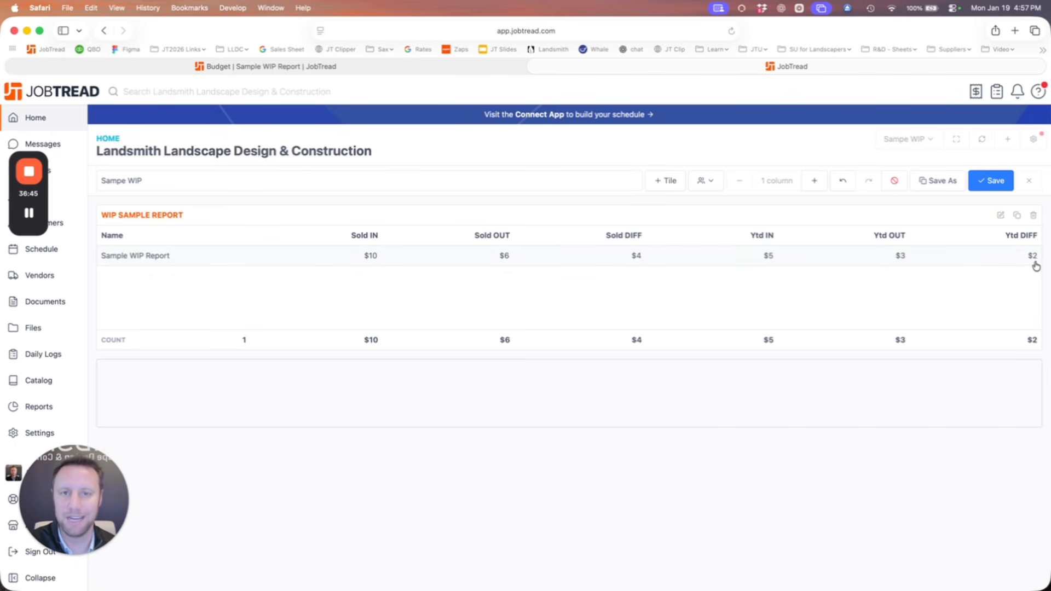
{"action": "left_click", "coordinate": [993, 183]}
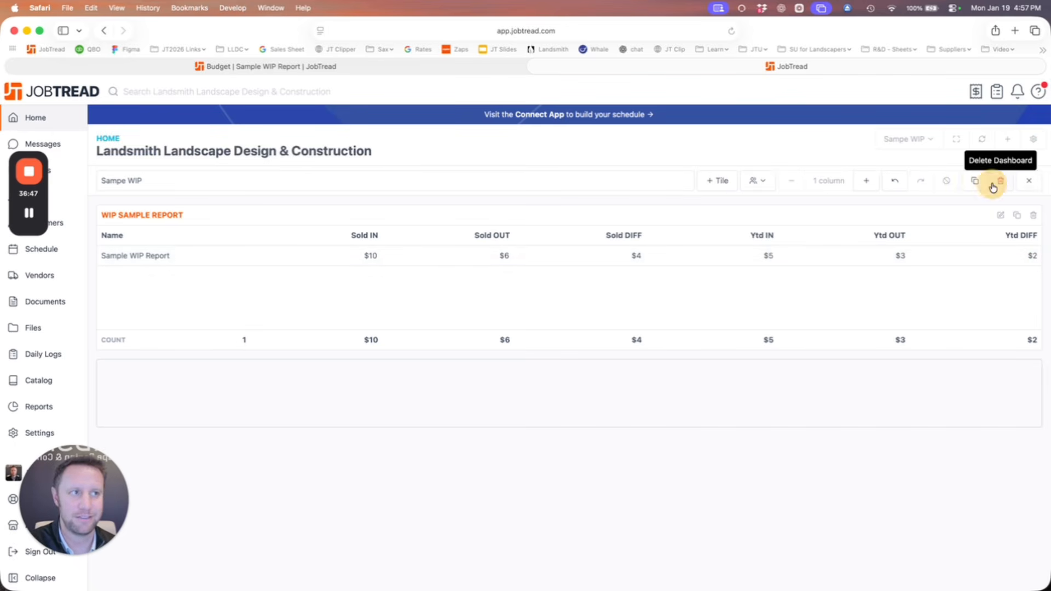
Reopen the WIP Sample Report tile's fields and start a new formula column named "Expected IN".
{"action": "left_click", "coordinate": [1001, 215]}
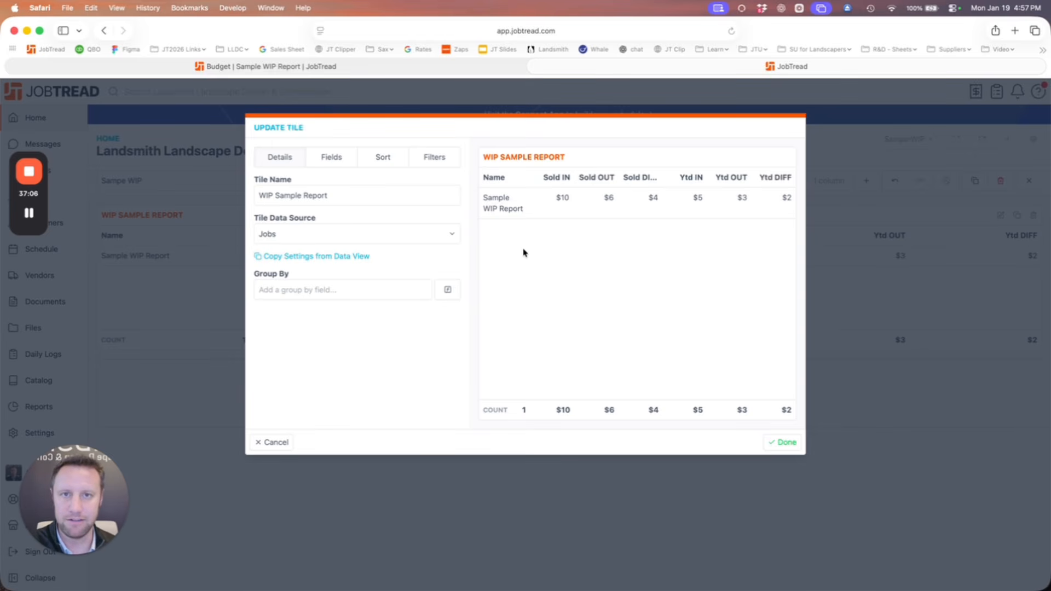
{"action": "left_click", "coordinate": [330, 157]}
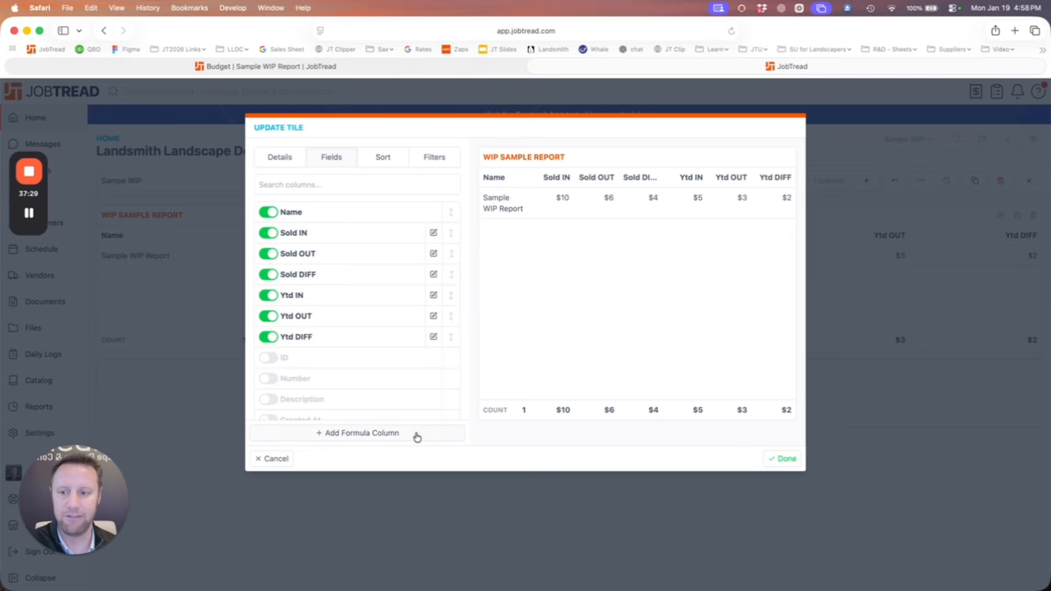
{"action": "left_click", "coordinate": [417, 435]}
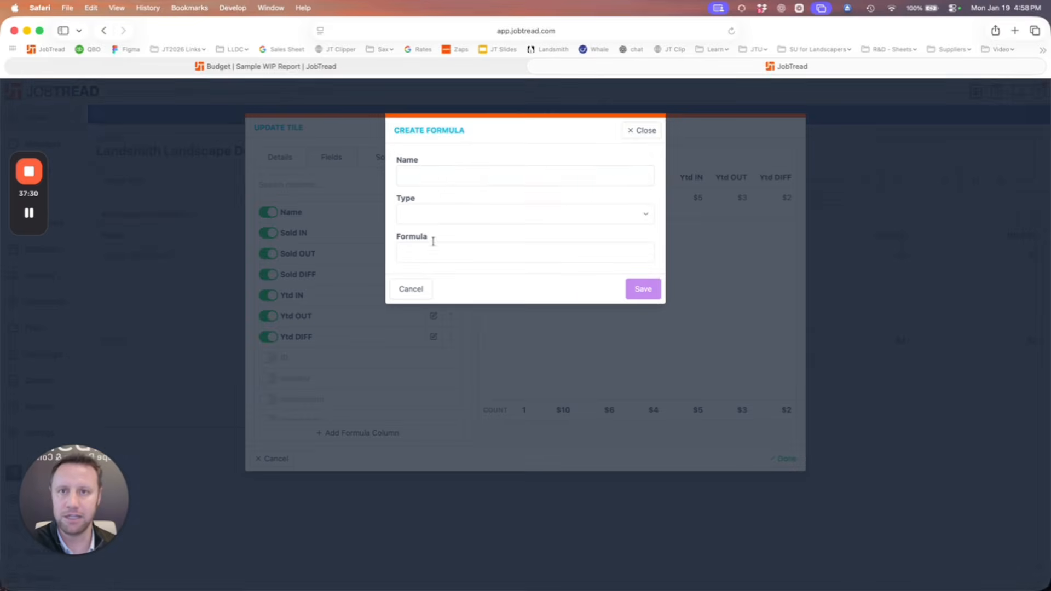
{"action": "left_click", "coordinate": [453, 176]}
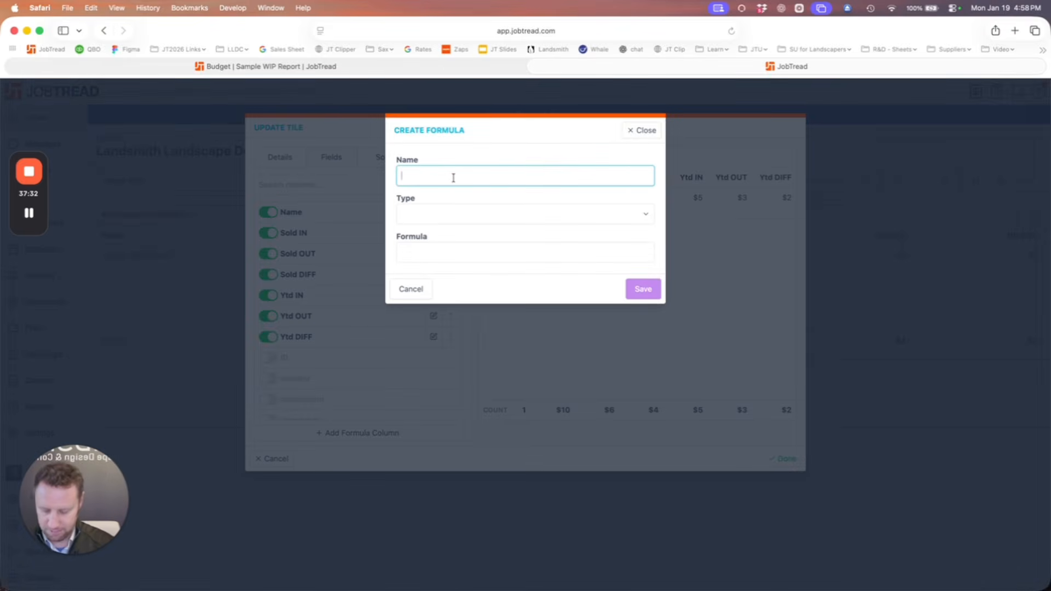
{"action": "type", "text": "Expected IN"}
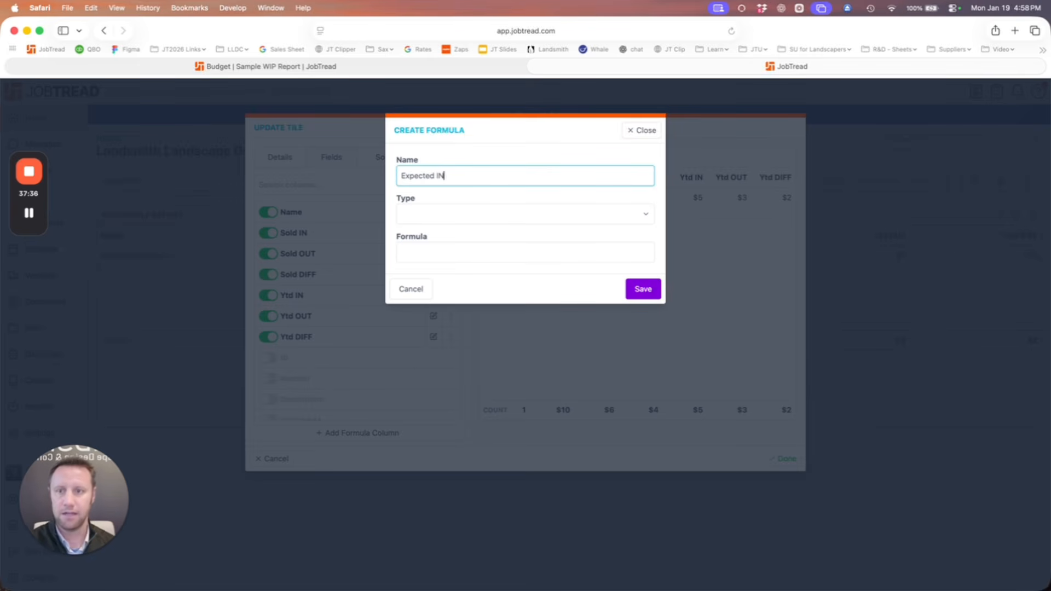
Enter {projectedPrice} minus {paidInvoices} as the Expected IN column's formula.
{"action": "left_click", "coordinate": [434, 255]}
{"action": "type", "text": "pro"}
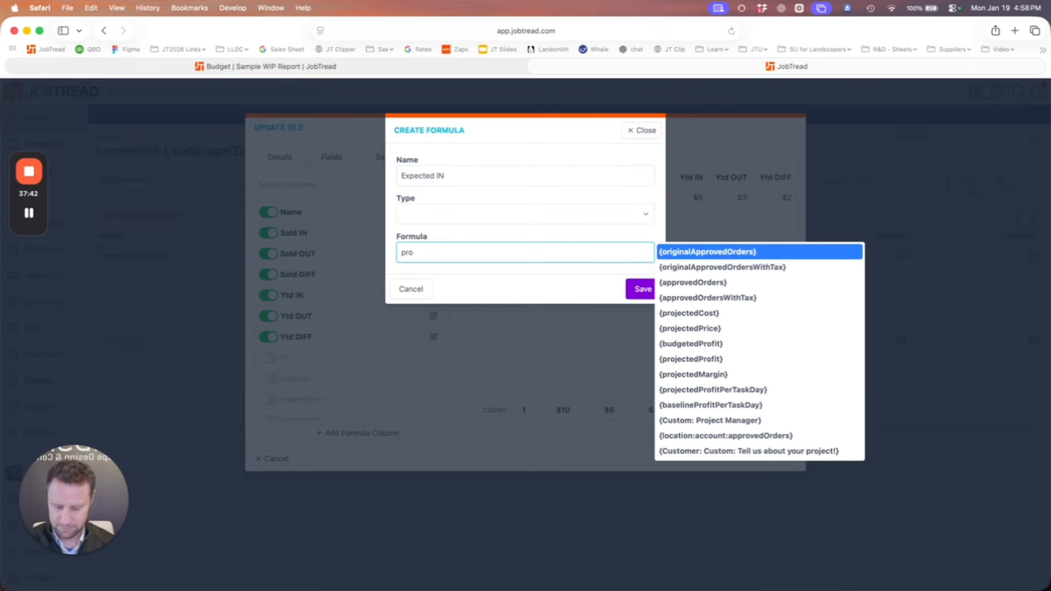
{"action": "type", "text": "jec"}
{"action": "left_click", "coordinate": [694, 268]}
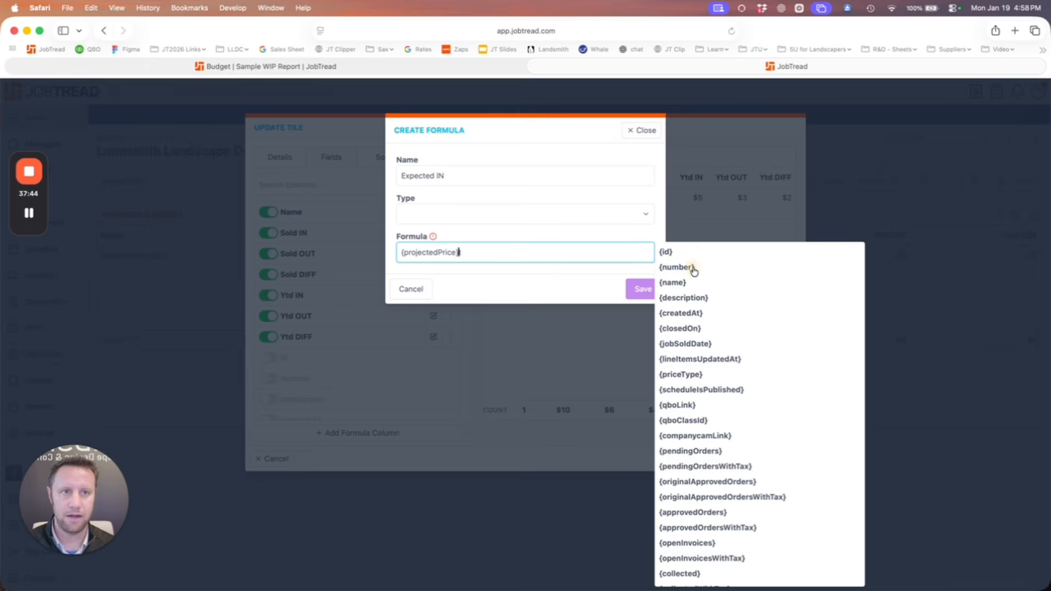
{"action": "type", "text": "+-"}
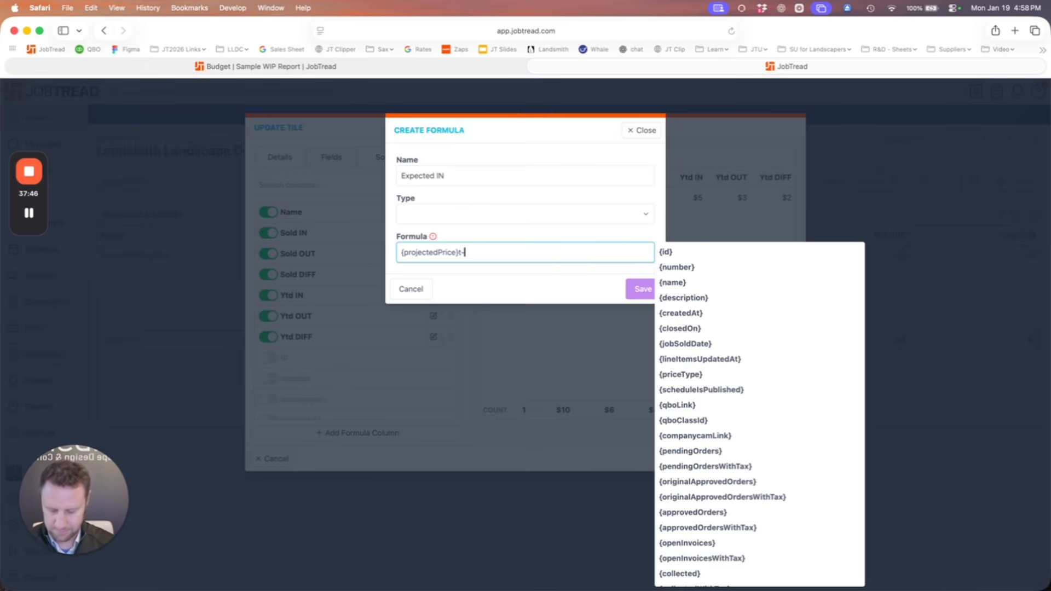
{"action": "type", "text": "paid"}
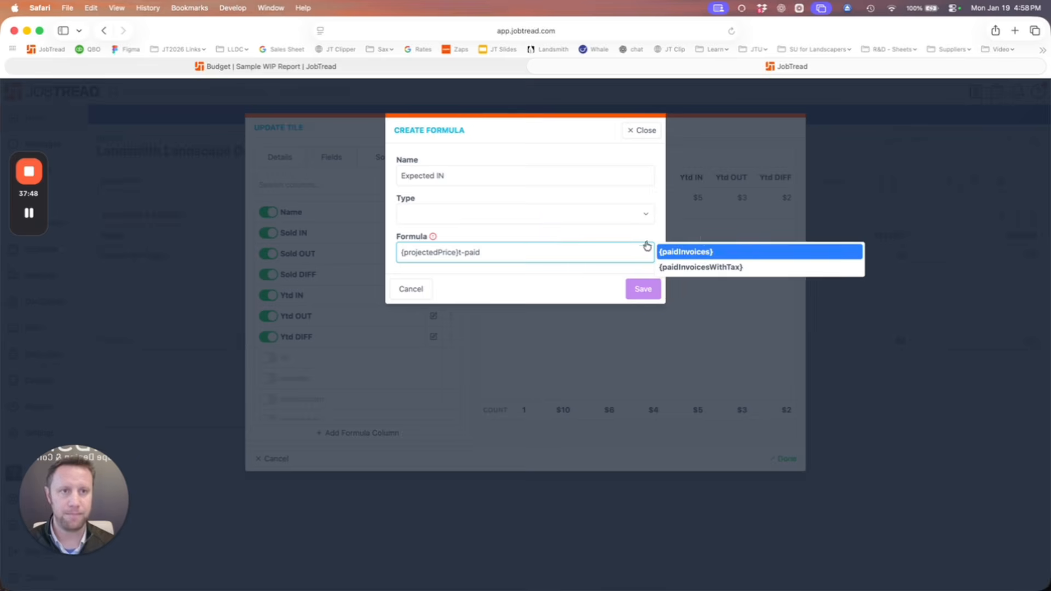
{"action": "left_click", "coordinate": [703, 253]}
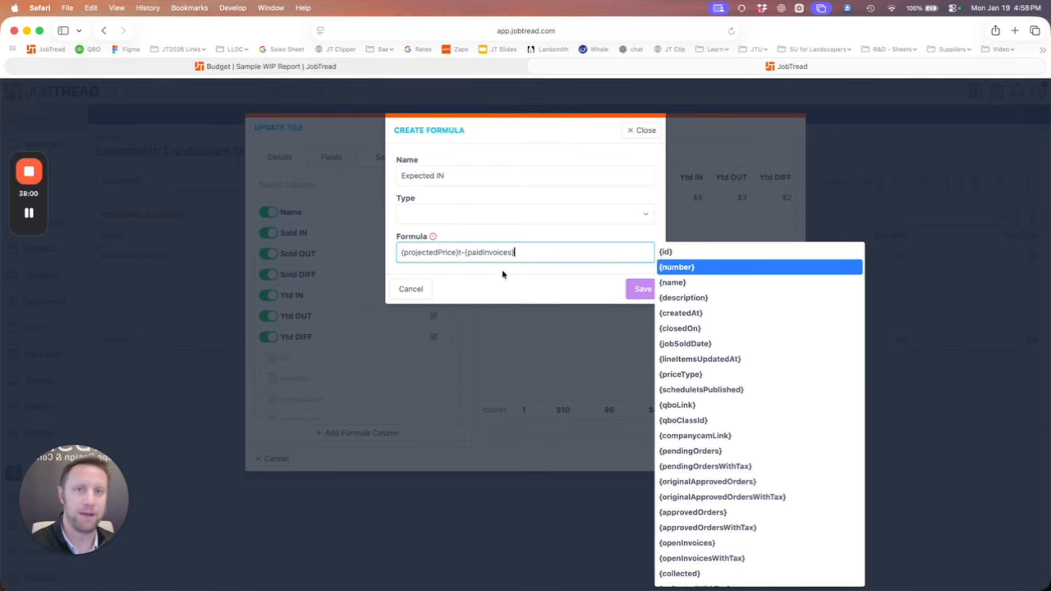
{"action": "left_click", "coordinate": [566, 287]}
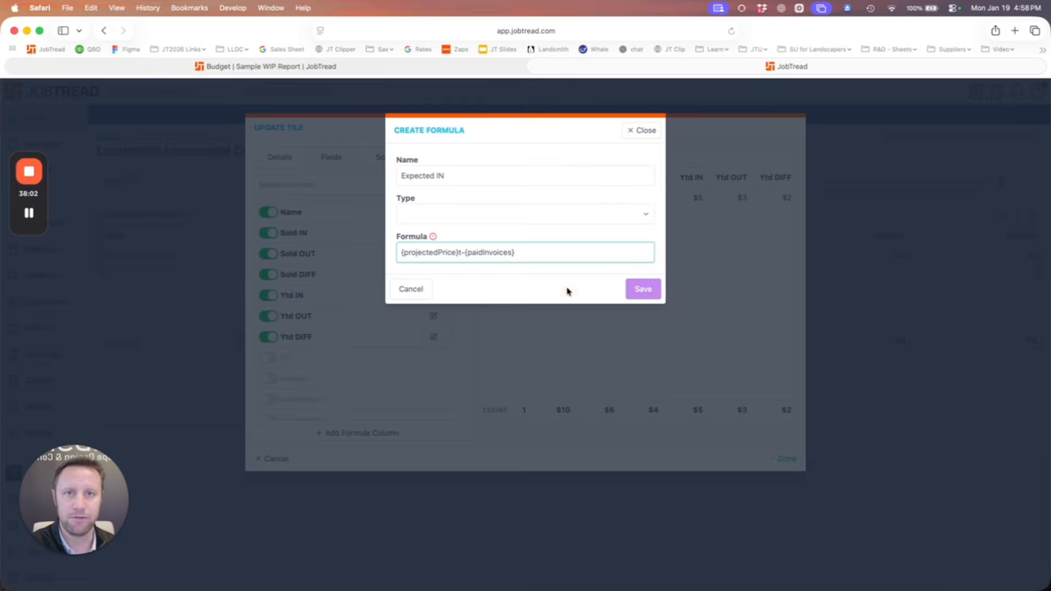
Set the Expected IN type to Currency and save the column with its formula corrected to {projectedPrice}-{paidInvoices}, without the stray "t".
{"action": "left_click", "coordinate": [485, 216]}
{"action": "left_click", "coordinate": [434, 276]}
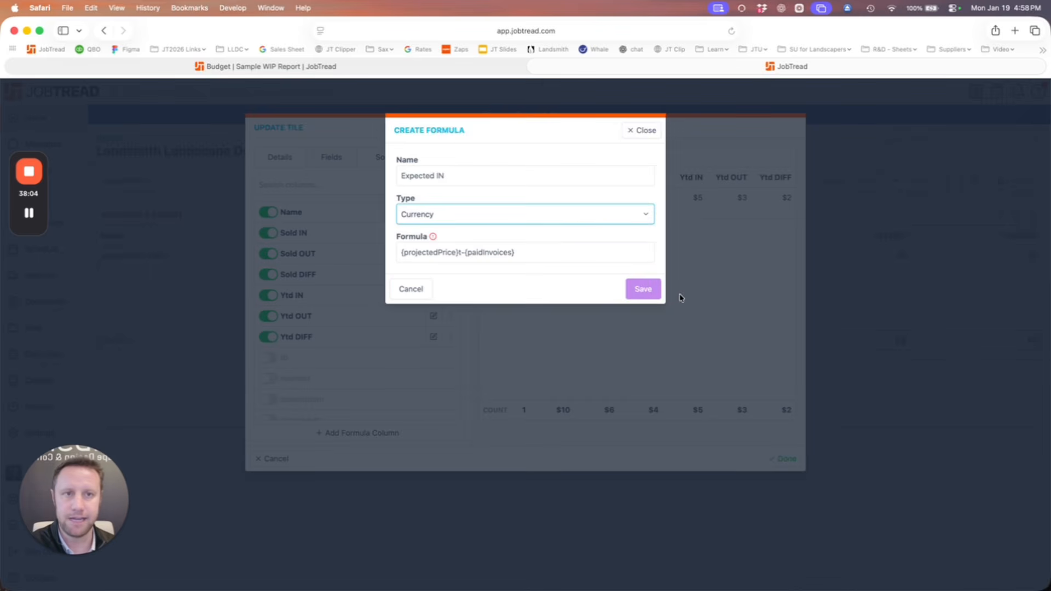
{"action": "left_click", "coordinate": [531, 289]}
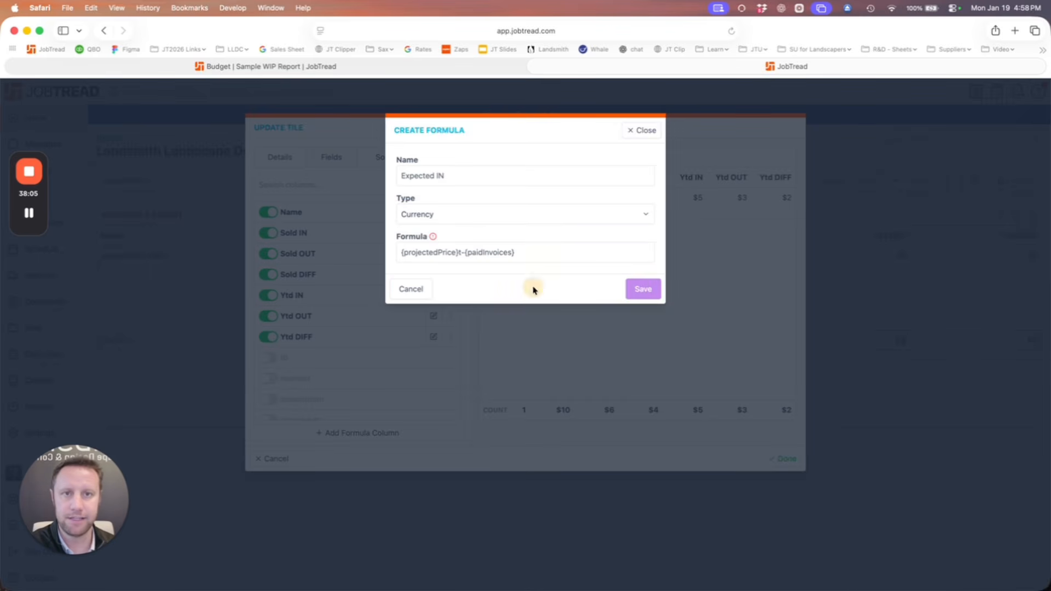
{"action": "left_click", "coordinate": [532, 250]}
{"action": "left_click", "coordinate": [461, 252]}
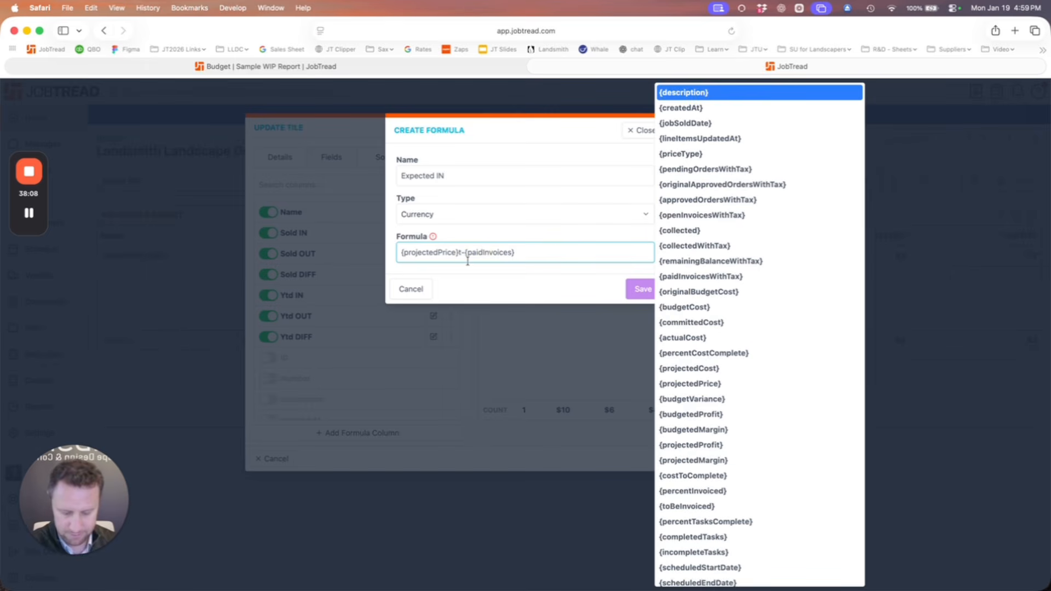
{"action": "type", "text": "-"}
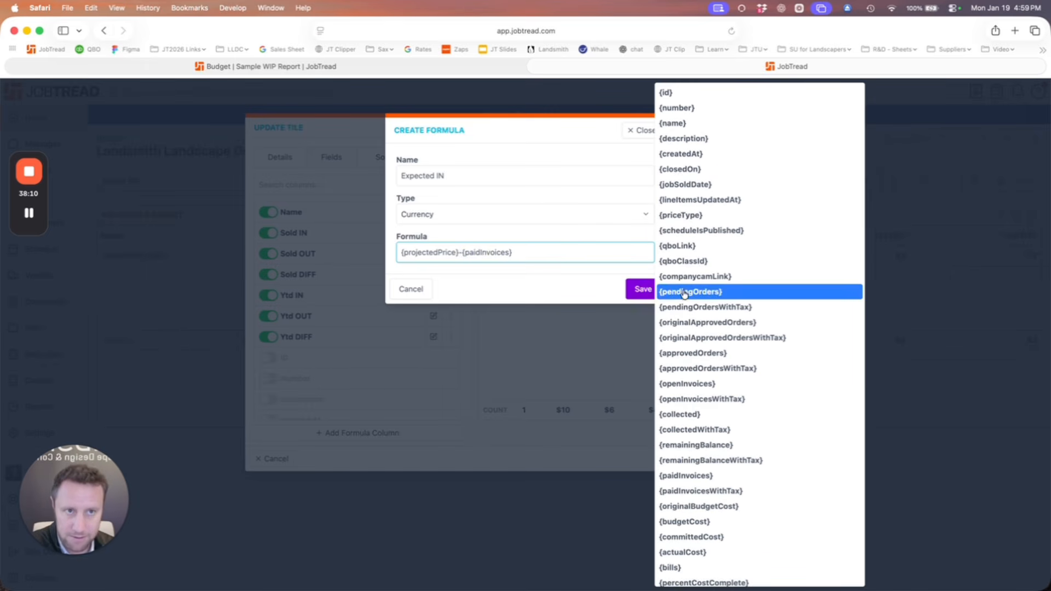
{"action": "left_click", "coordinate": [637, 290]}
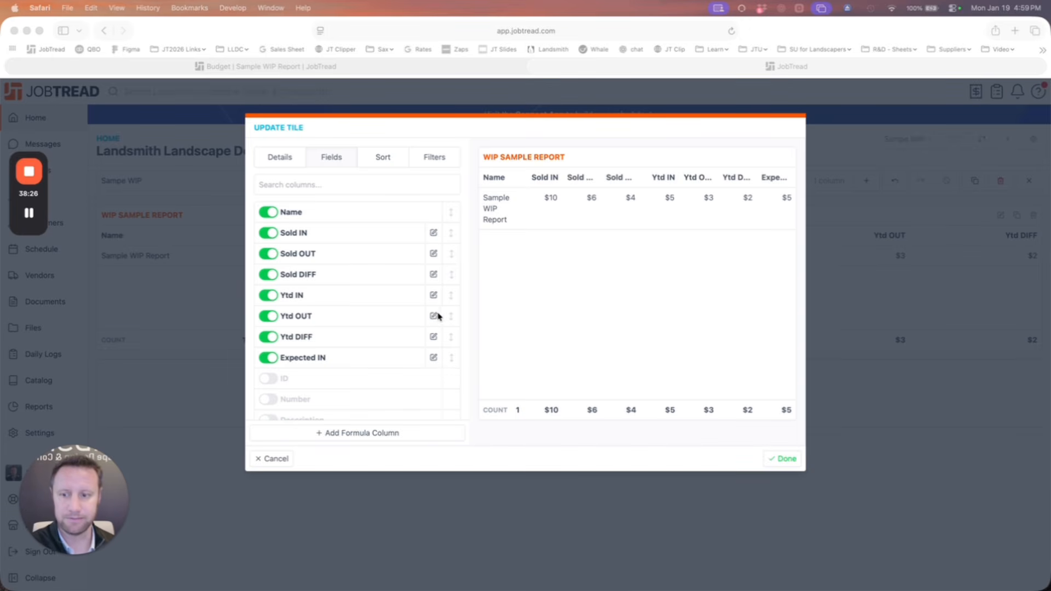
{"action": "left_click", "coordinate": [632, 331]}
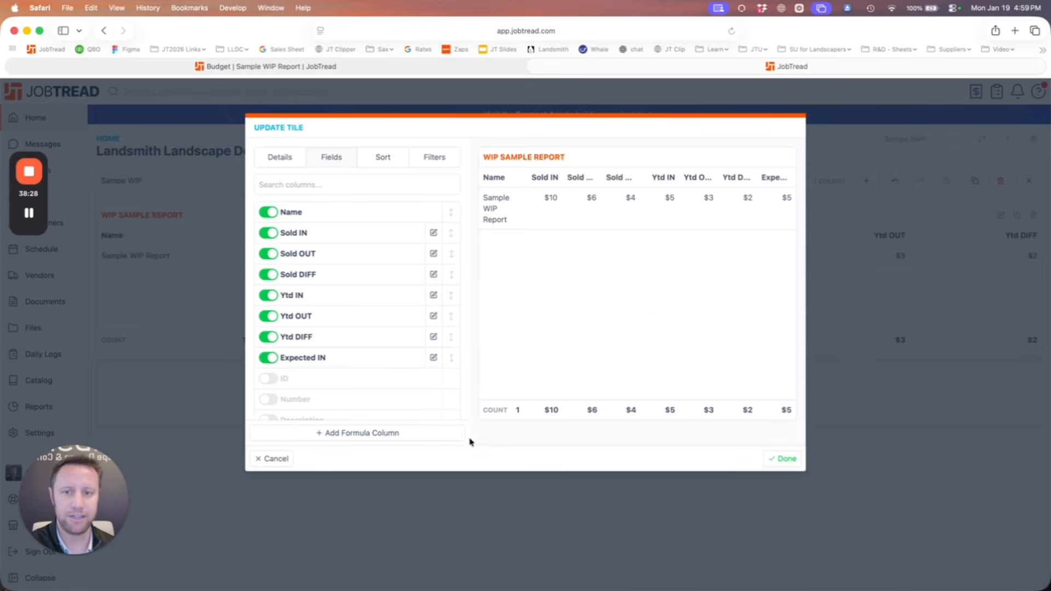
Start another formula column named "Expected OUT" with the Currency type.
{"action": "left_click", "coordinate": [434, 433]}
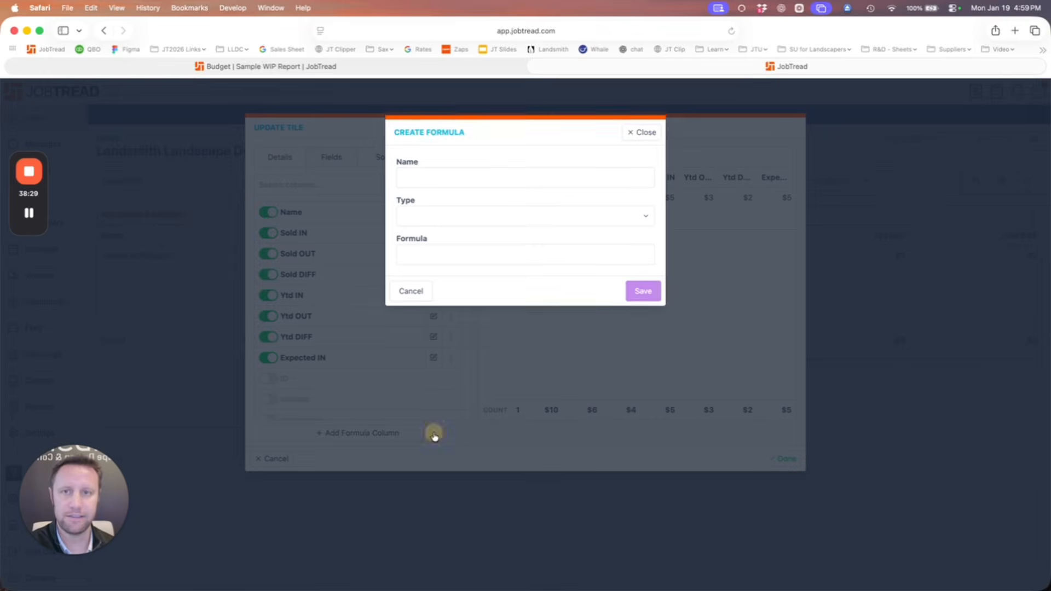
{"action": "left_click", "coordinate": [429, 169]}
{"action": "type", "text": "Ex"}
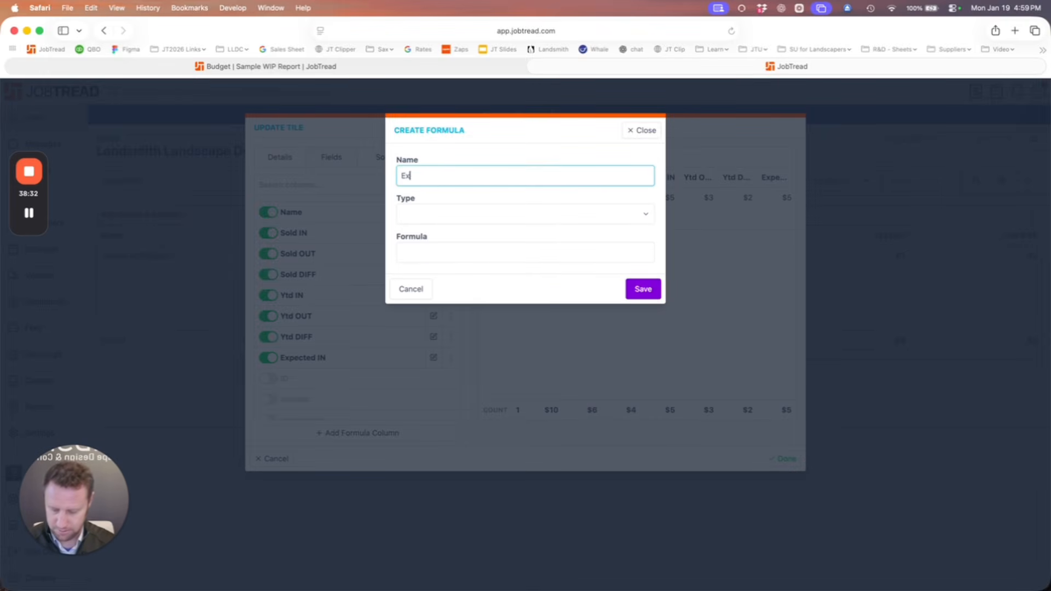
{"action": "type", "text": "pected OU"}
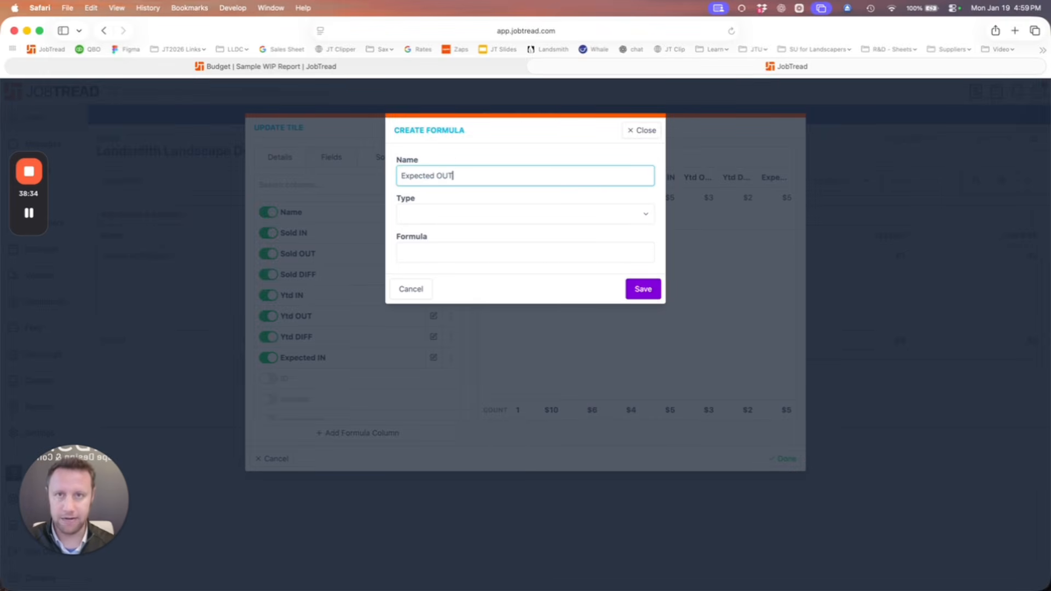
{"action": "type", "text": "T"}
{"action": "left_click", "coordinate": [494, 219]}
{"action": "left_click", "coordinate": [436, 274]}
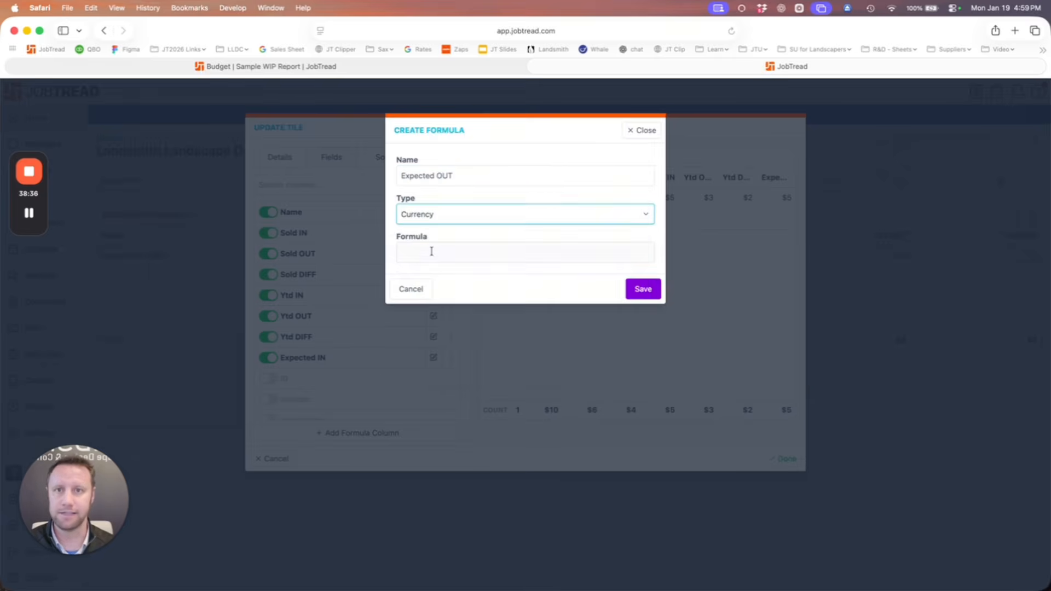
Enter {committedCost}-{actualCost} as the Expected OUT column's formula, clearing the stray character after it, and save the column.
{"action": "left_click", "coordinate": [431, 251]}
{"action": "type", "text": "comm"}
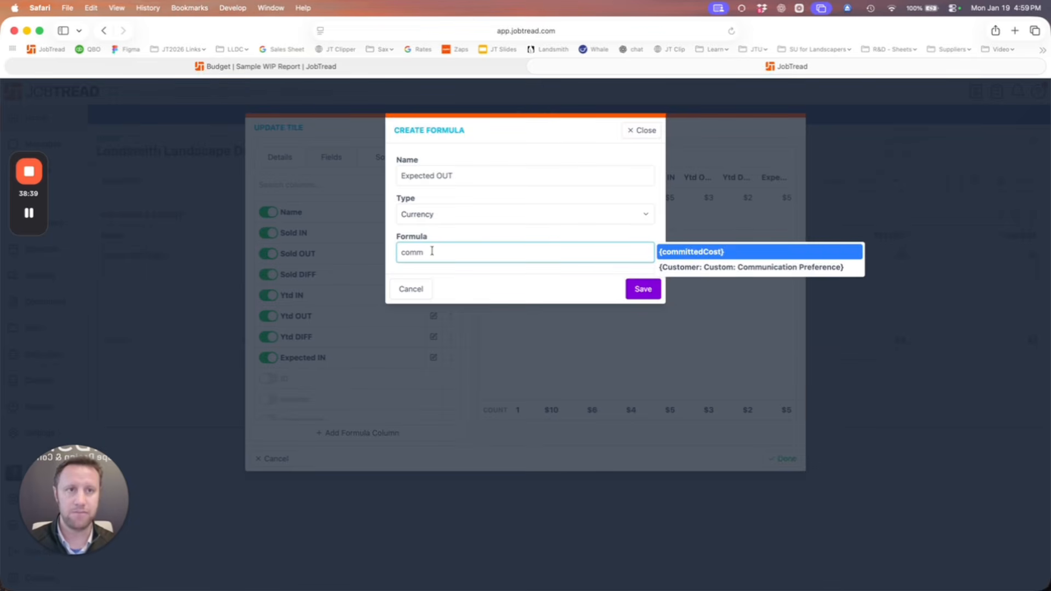
{"action": "left_click", "coordinate": [712, 251]}
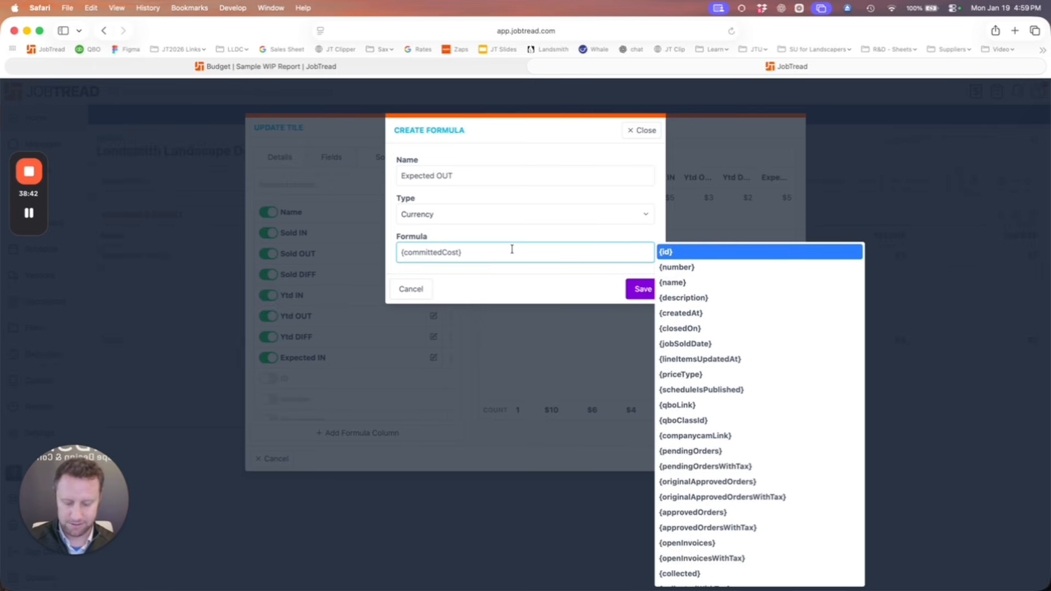
{"action": "type", "text": "-actu"}
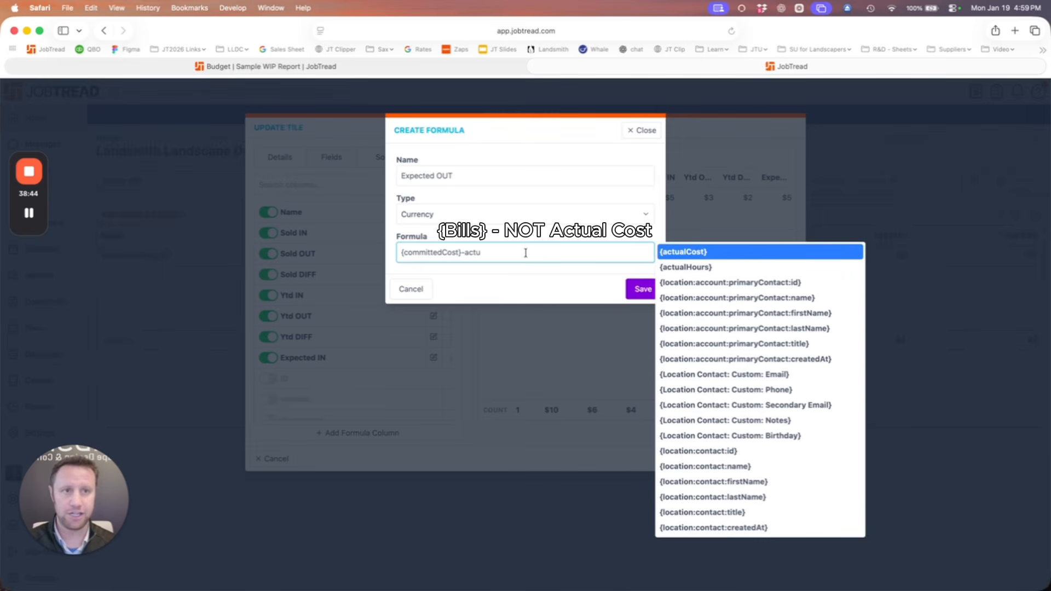
{"action": "left_click", "coordinate": [699, 251]}
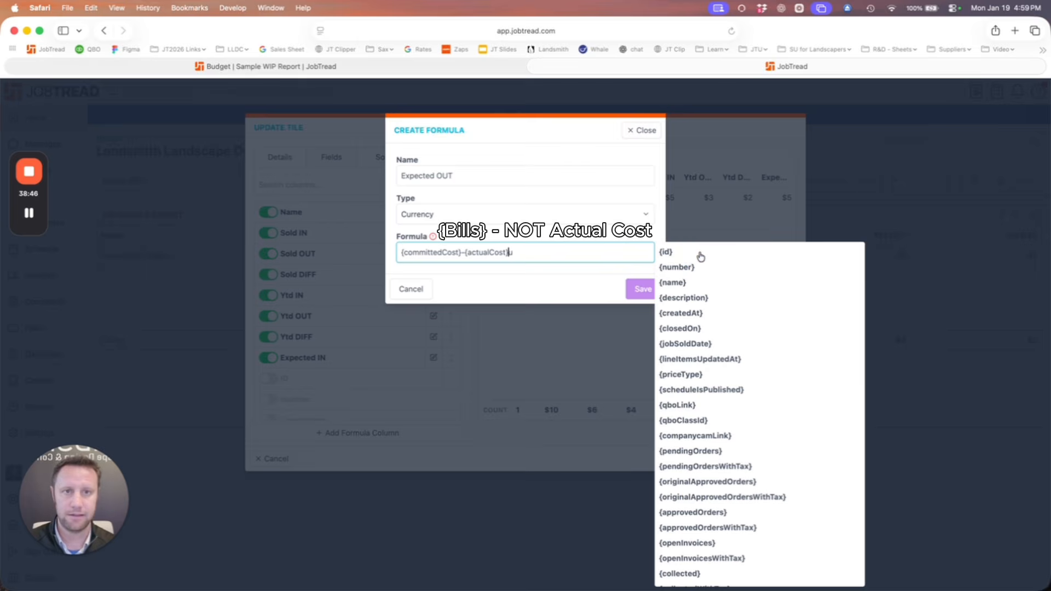
{"action": "left_click", "coordinate": [545, 252]}
{"action": "key", "text": "BackSpace"}
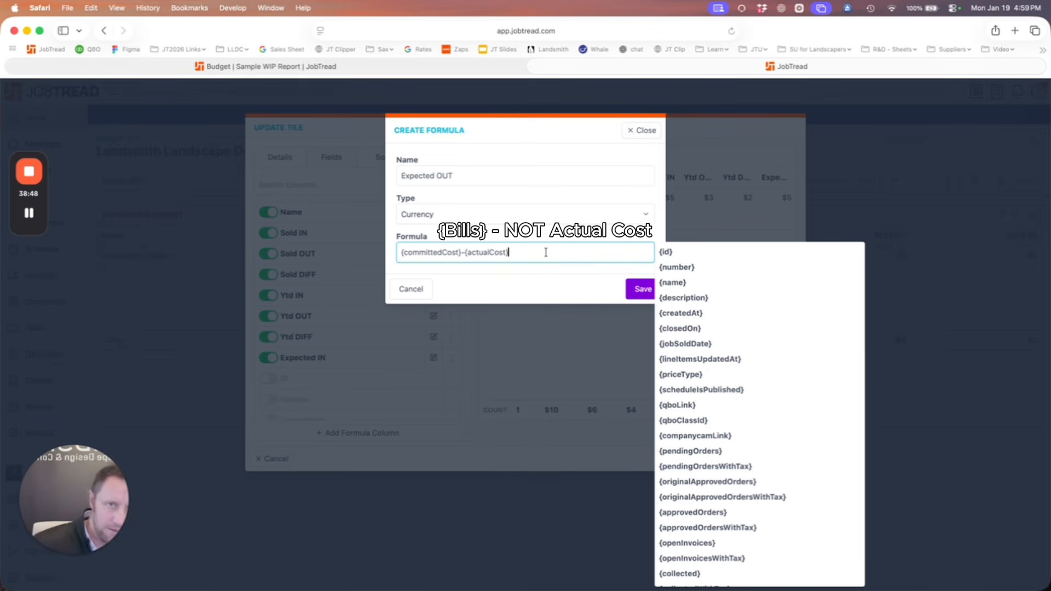
{"action": "left_click", "coordinate": [640, 289]}
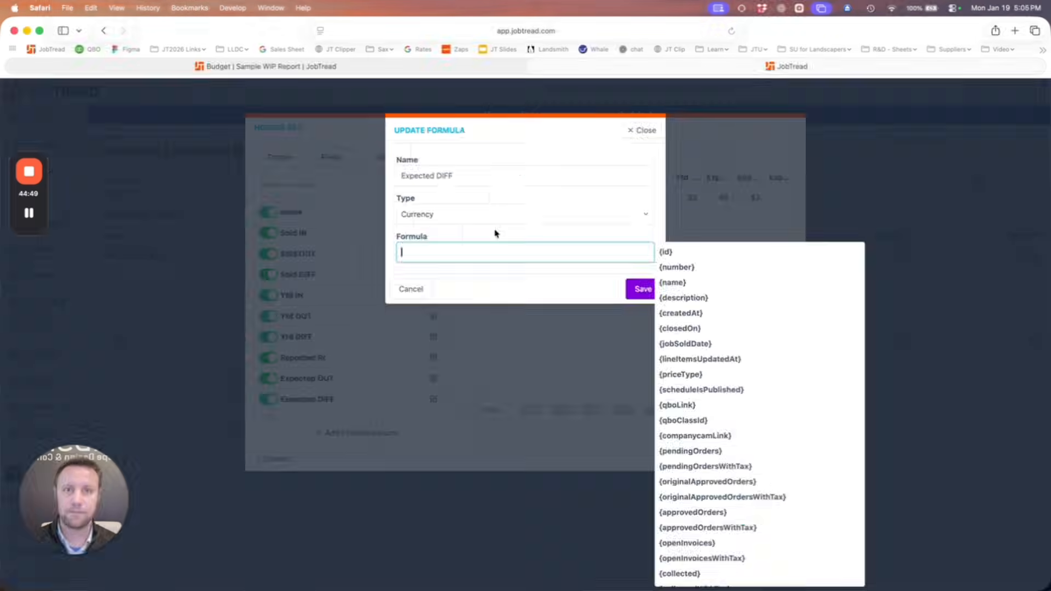
Enter {committedCost}-{actualCost} as the Expected DIFF column's formula and save the column.
{"action": "left_click", "coordinate": [493, 242]}
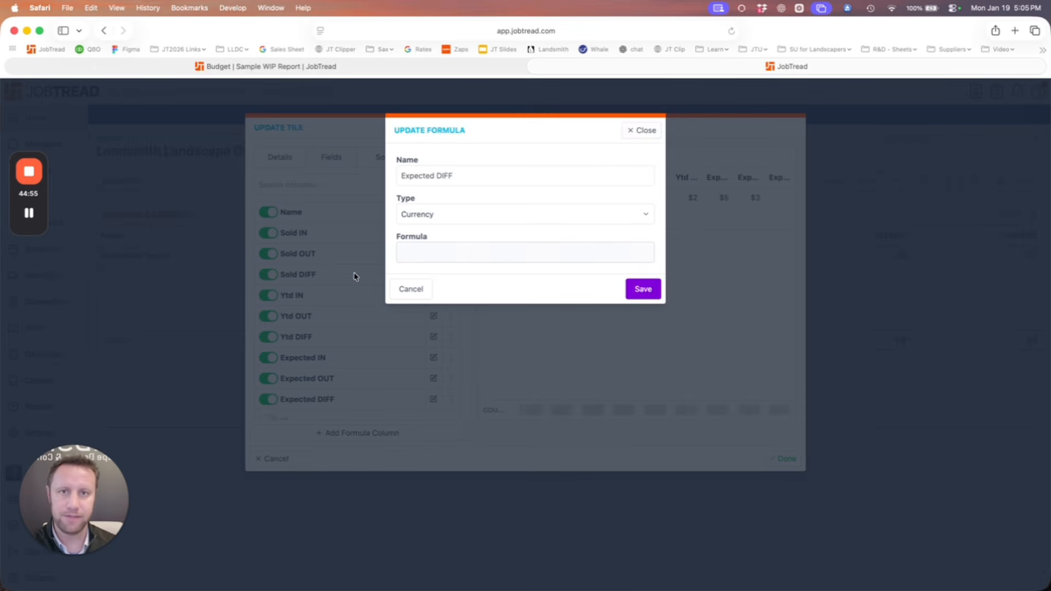
{"action": "left_click", "coordinate": [423, 248]}
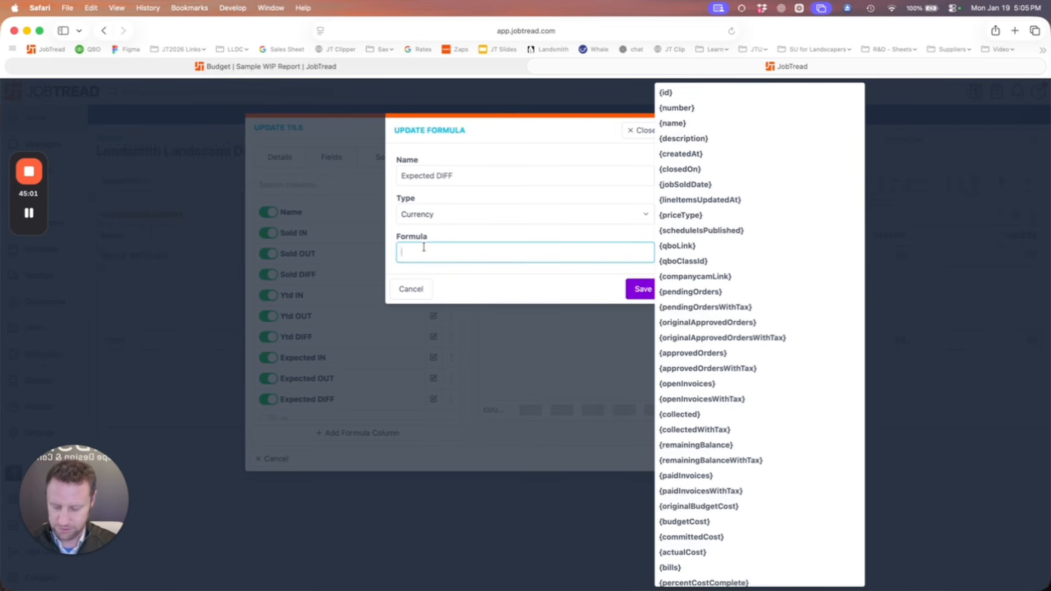
{"action": "type", "text": "comm"}
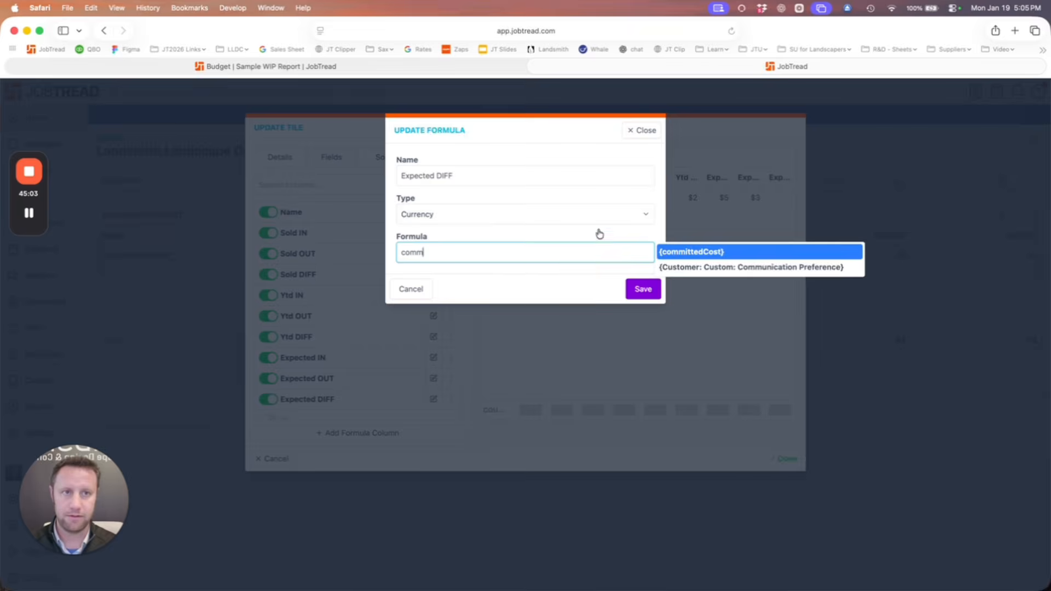
{"action": "left_click", "coordinate": [688, 252]}
{"action": "left_click", "coordinate": [542, 256]}
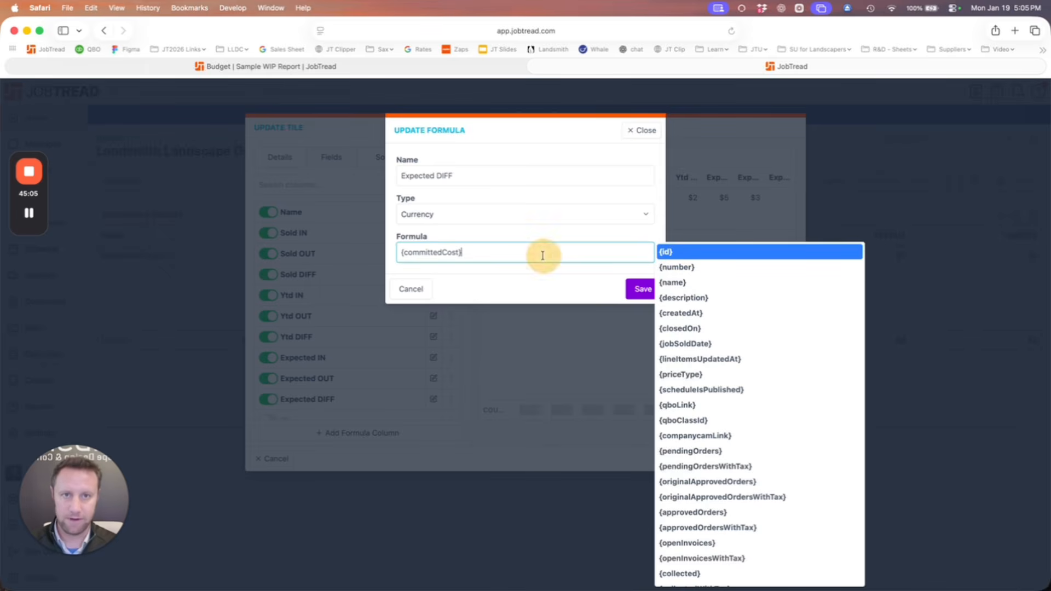
{"action": "type", "text": "-actua"}
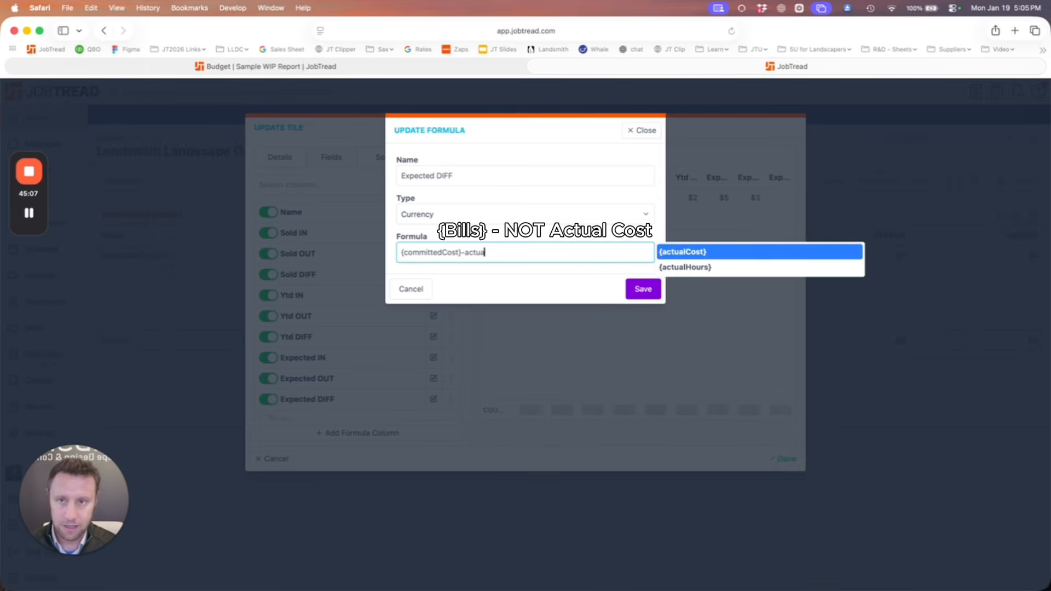
{"action": "left_click", "coordinate": [700, 251]}
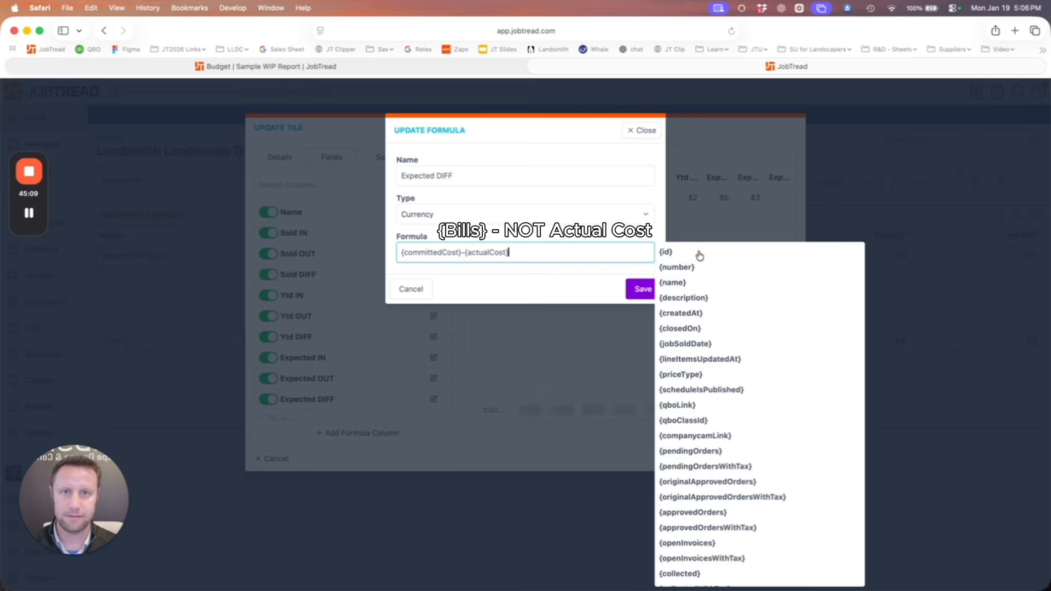
{"action": "left_click", "coordinate": [606, 282]}
{"action": "left_click", "coordinate": [641, 289]}
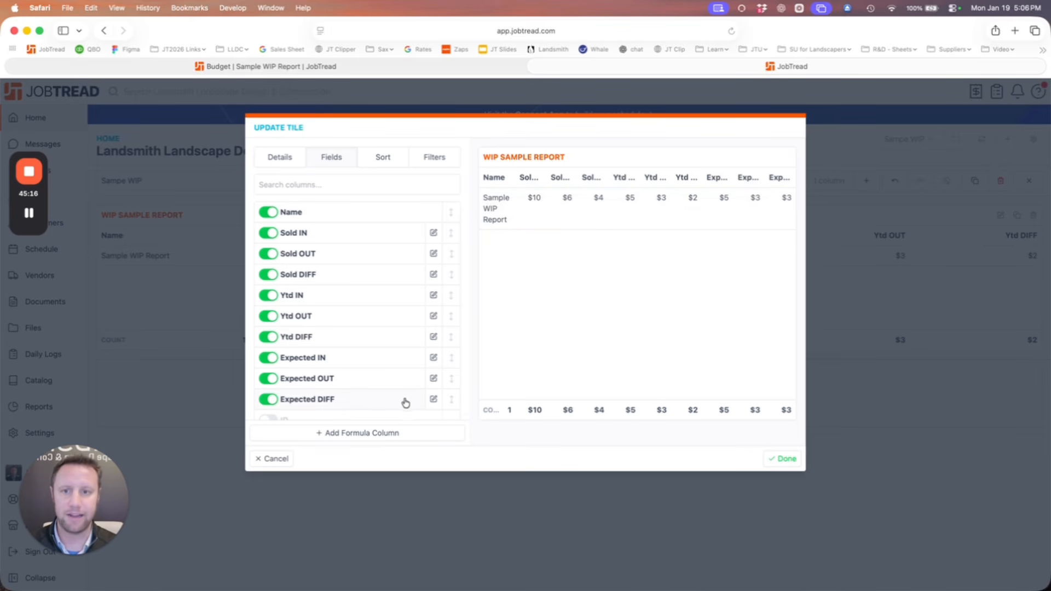
Reopen the Expected DIFF column and enclose its whole formula in parentheses, giving ({committedCost}-{actualCost}).
{"action": "left_click", "coordinate": [433, 399]}
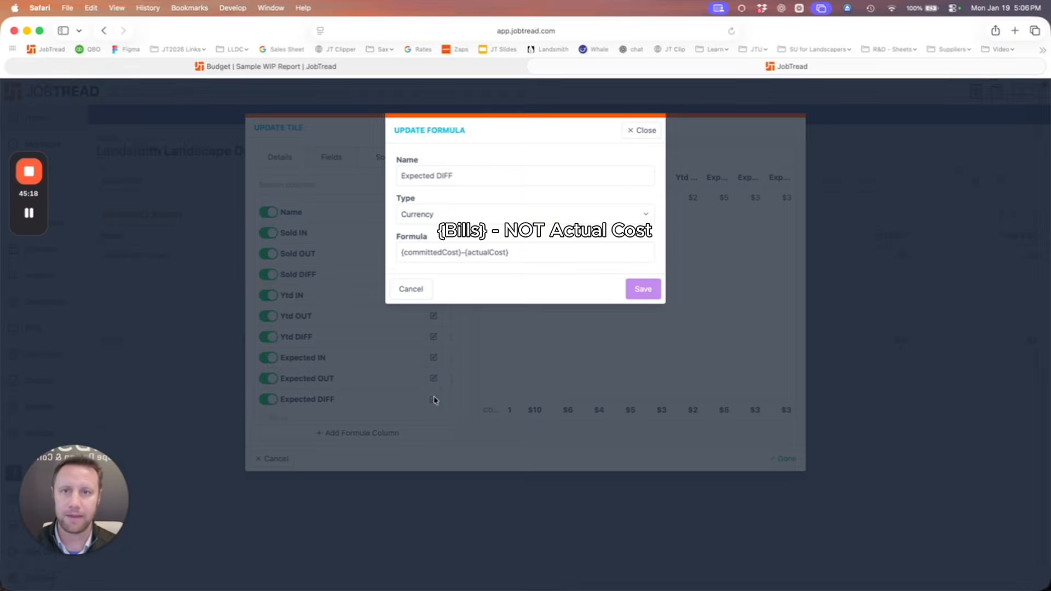
{"action": "left_click", "coordinate": [529, 252]}
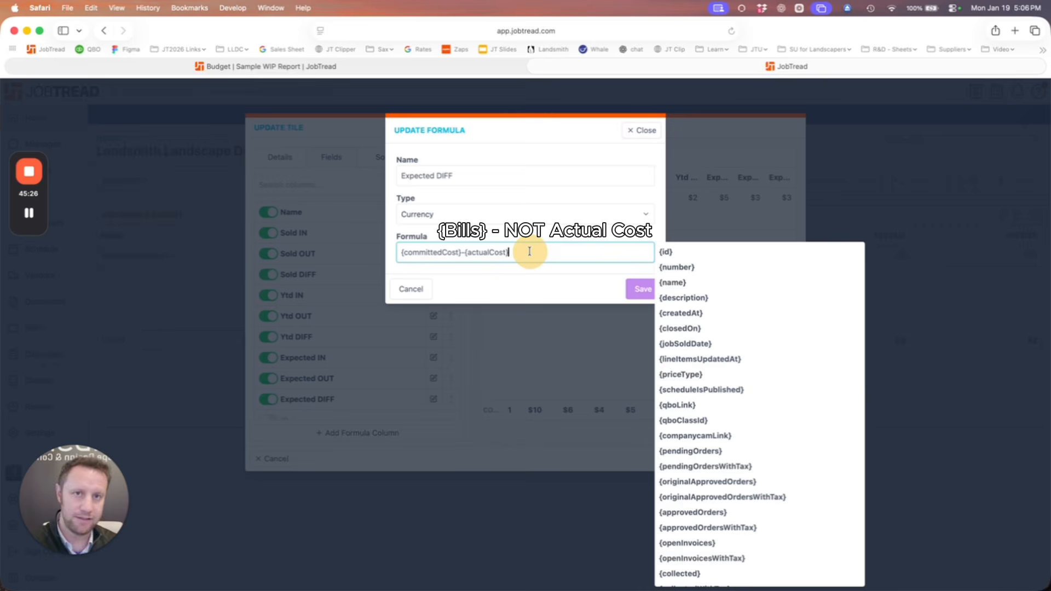
{"action": "type", "text": ")"}
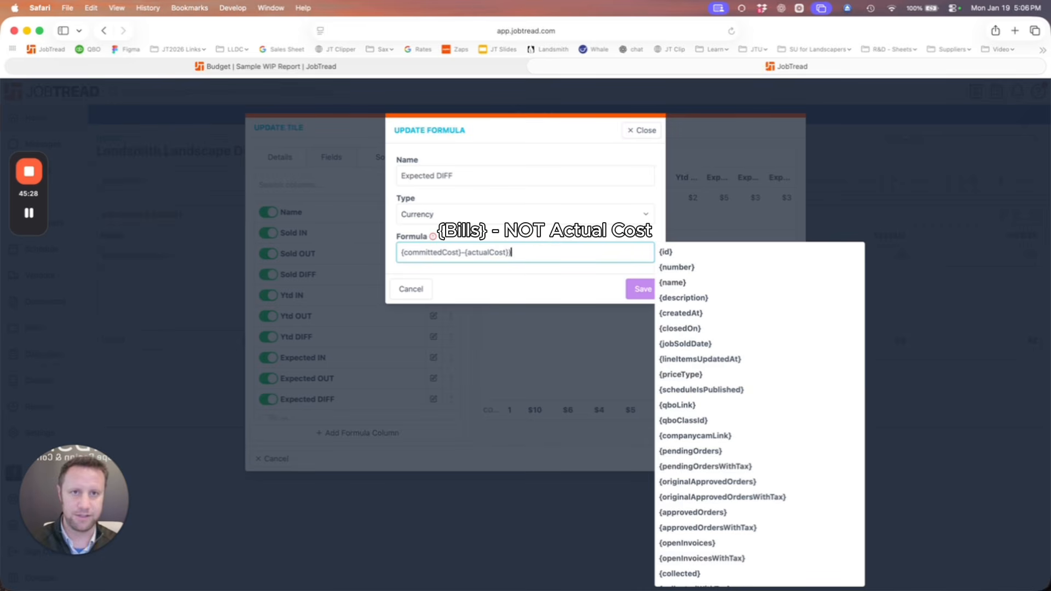
{"action": "left_click", "coordinate": [402, 253]}
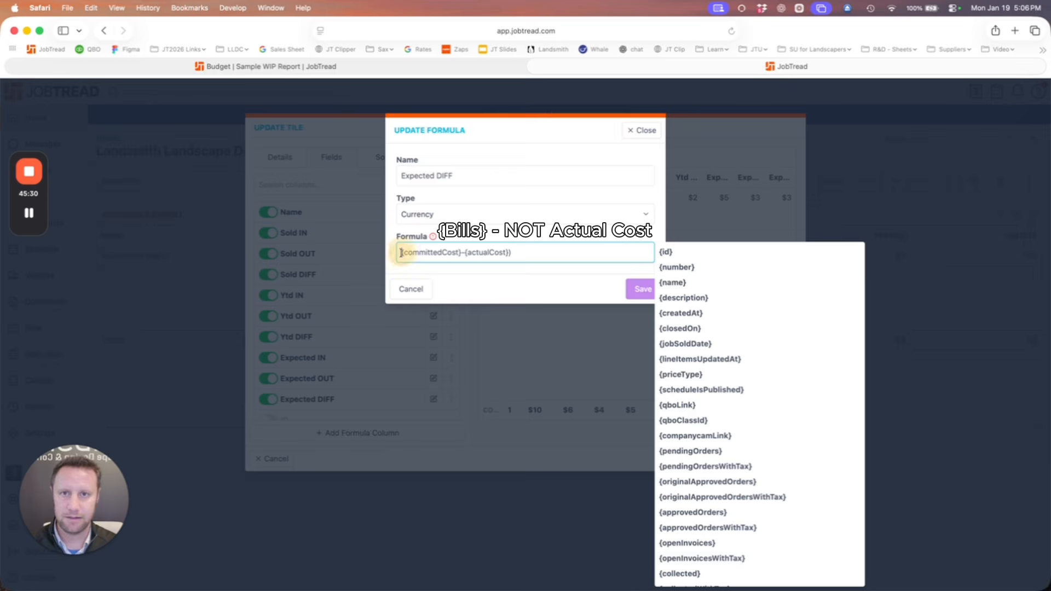
{"action": "type", "text": "("}
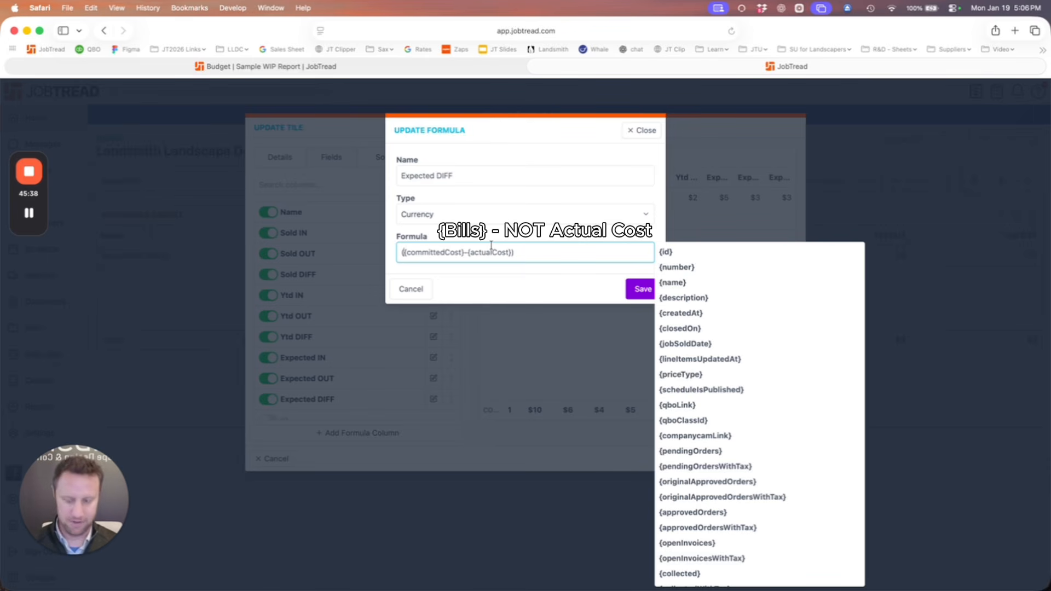
Put {toBeInvoiced}- in front of the parenthesised part of the Expected DIFF formula and save the column.
{"action": "key", "text": "Left"}
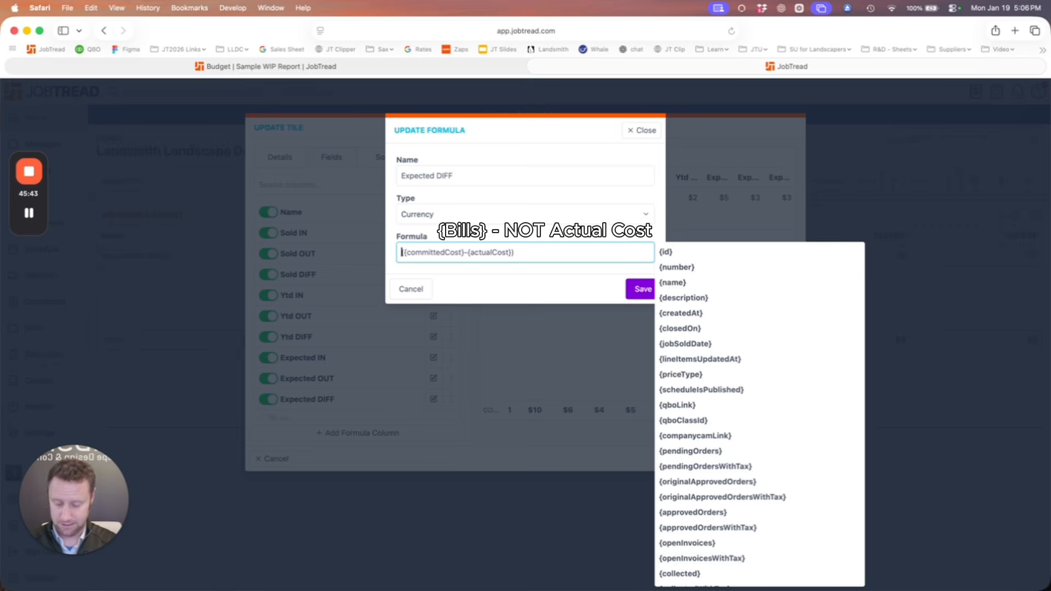
{"action": "type", "text": "inv"}
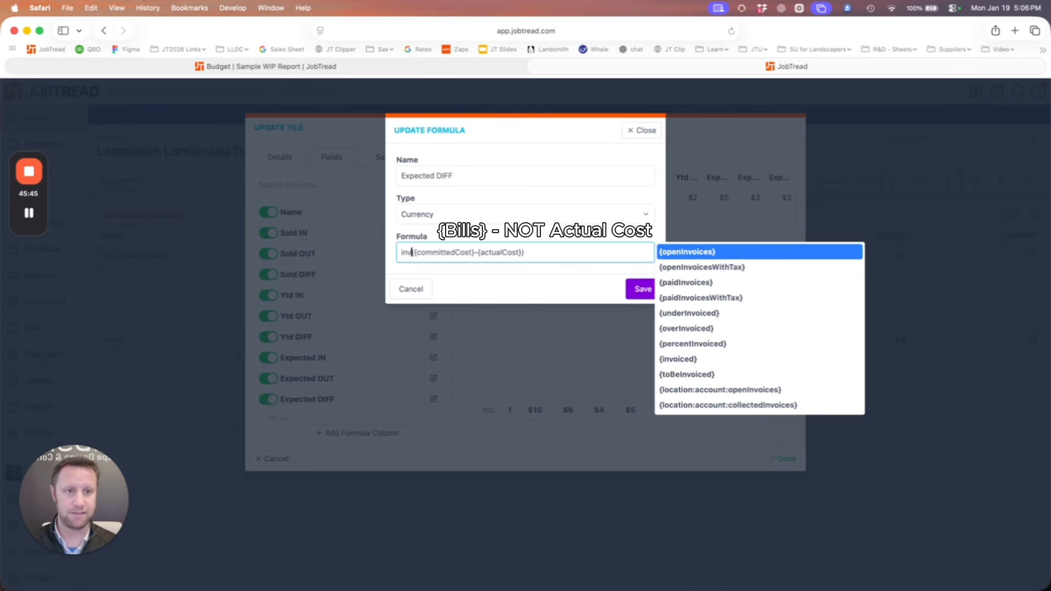
{"action": "left_click", "coordinate": [752, 378]}
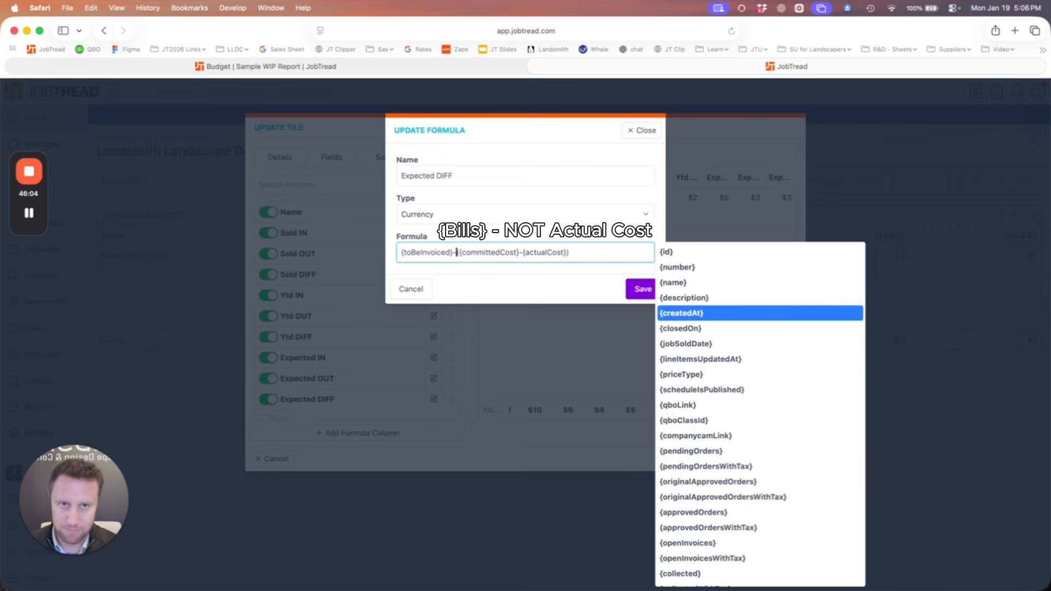
{"action": "type", "text": "-"}
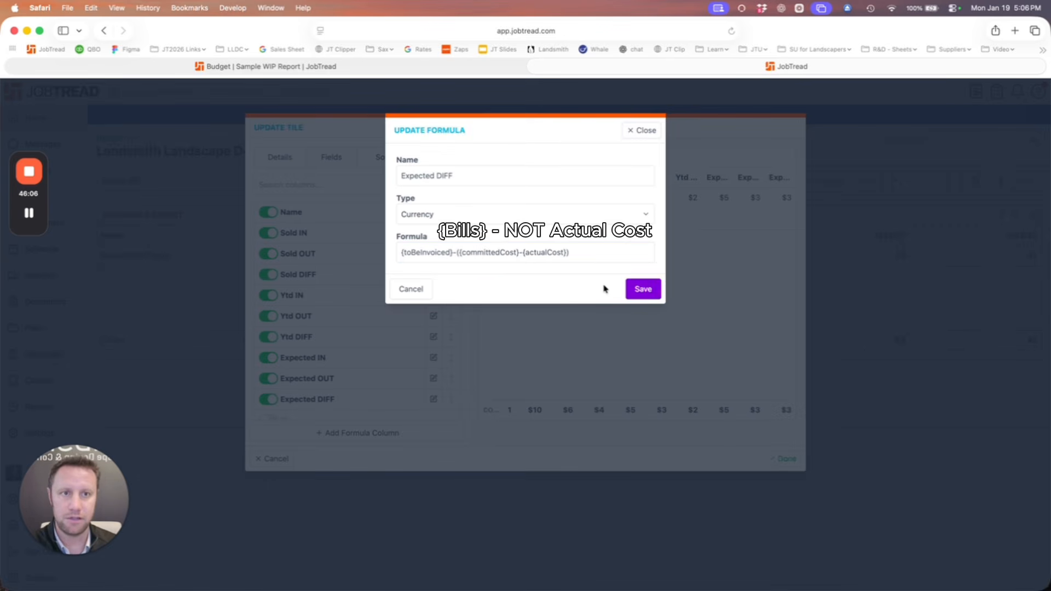
{"action": "left_click", "coordinate": [640, 289]}
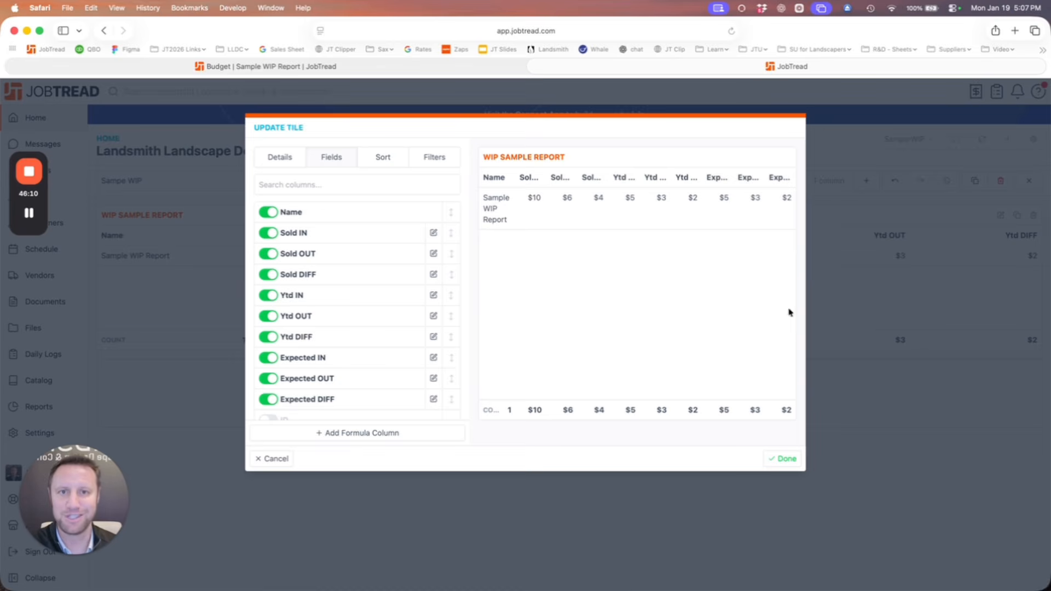
Finish updating the WIP Sample Report tile, save the Sampe WIP dashboard and leave its edit mode.
{"action": "left_click", "coordinate": [776, 461]}
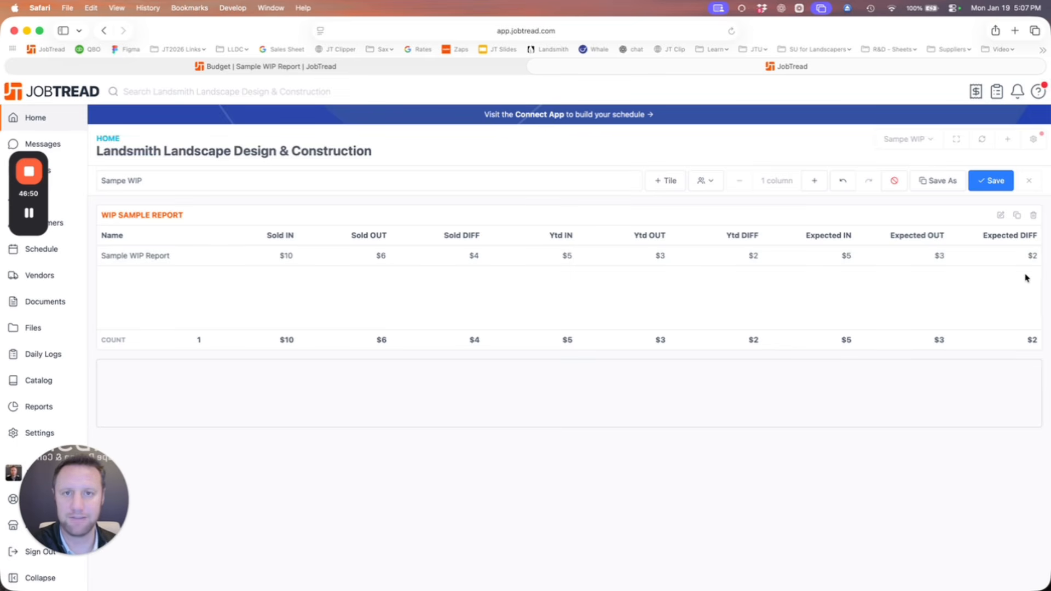
{"action": "left_click", "coordinate": [992, 180]}
{"action": "left_click", "coordinate": [1027, 181]}
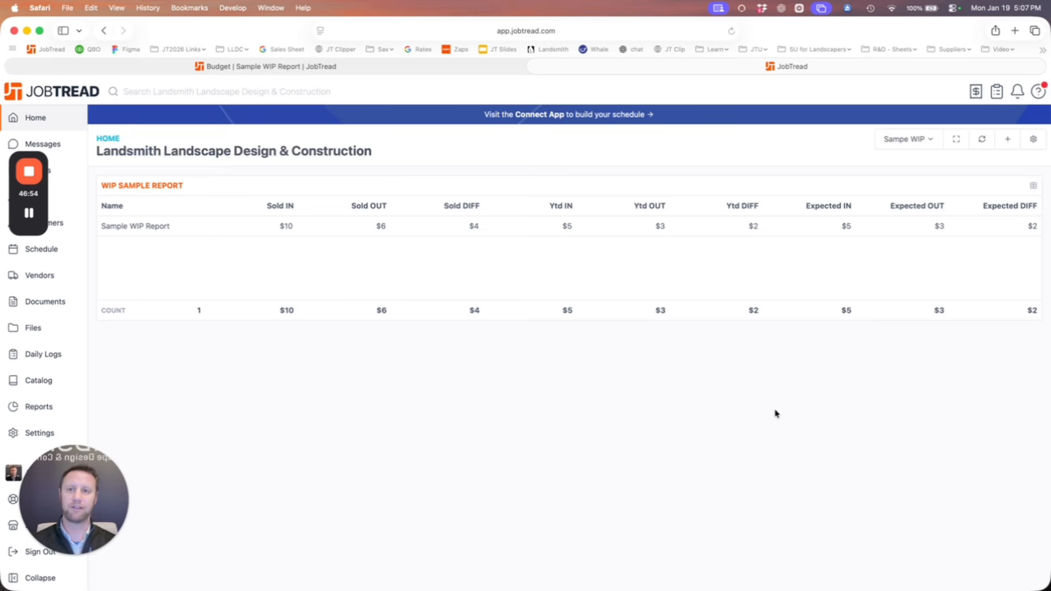